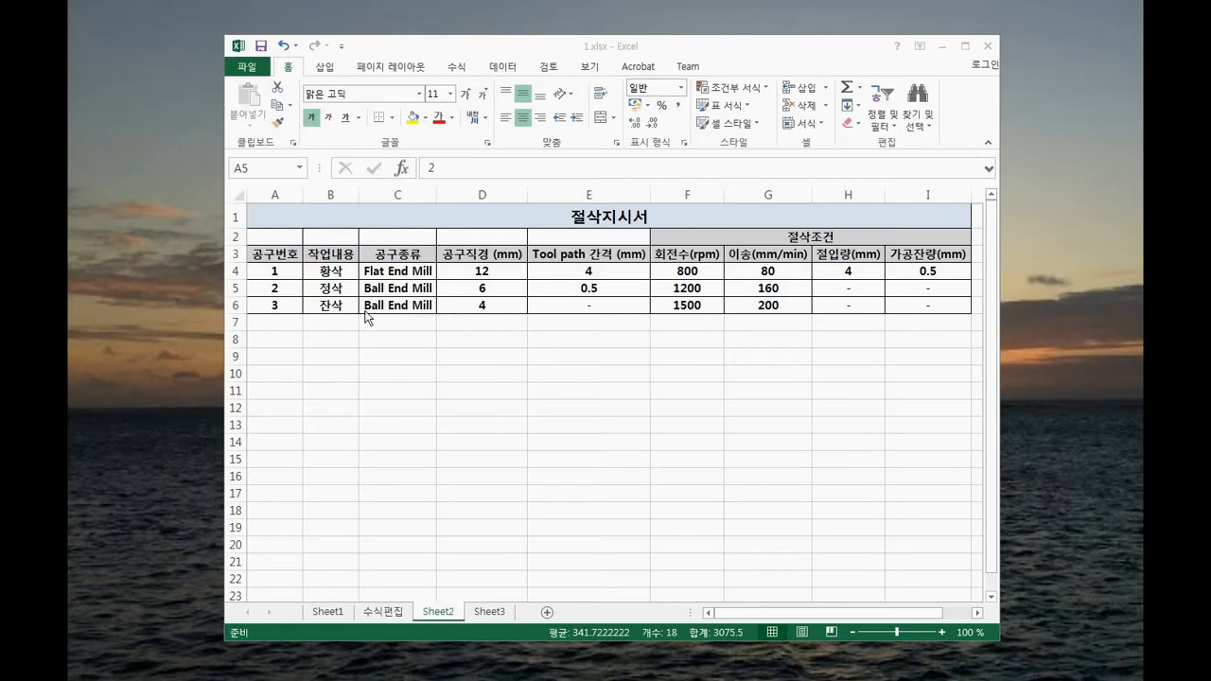
# Review the cutting instruction table on Sheet2, covering tool types, diameters, tool path spacing and cutting conditions for each operation
pyautogui.hotkey('ctrl', 'c')
pyautogui.click(330, 289)
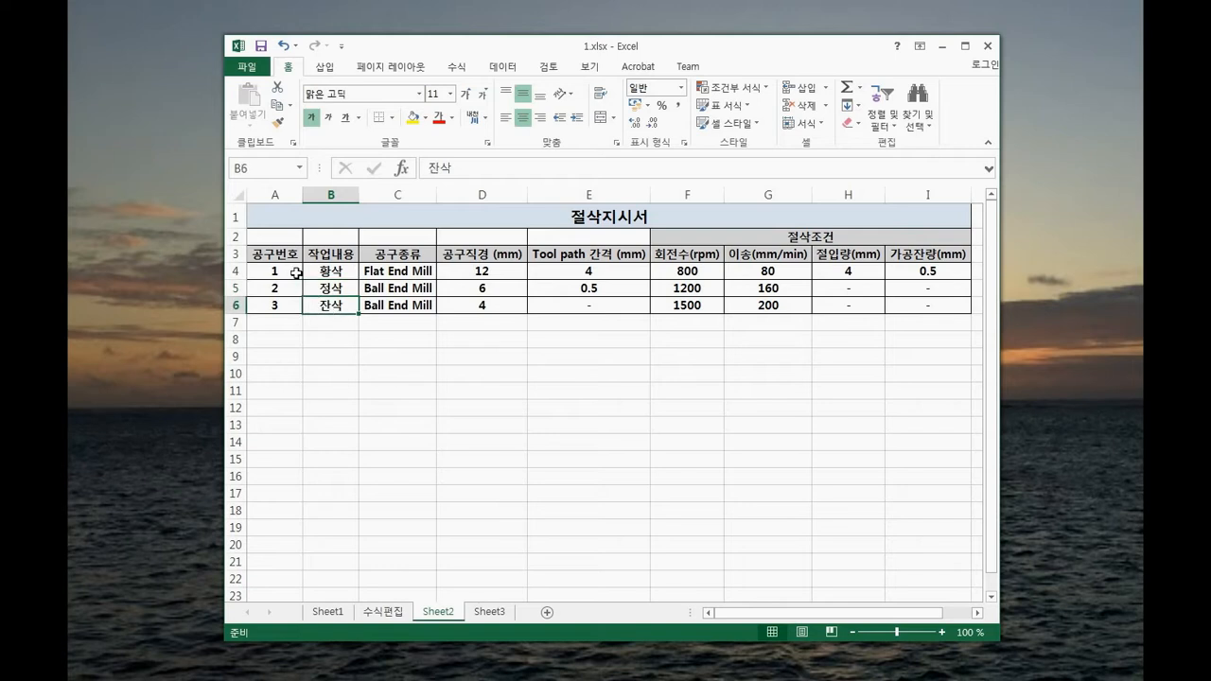
pyautogui.moveTo(287, 272); pyautogui.dragTo(481, 271)
pyautogui.moveTo(607, 271); pyautogui.dragTo(965, 271)
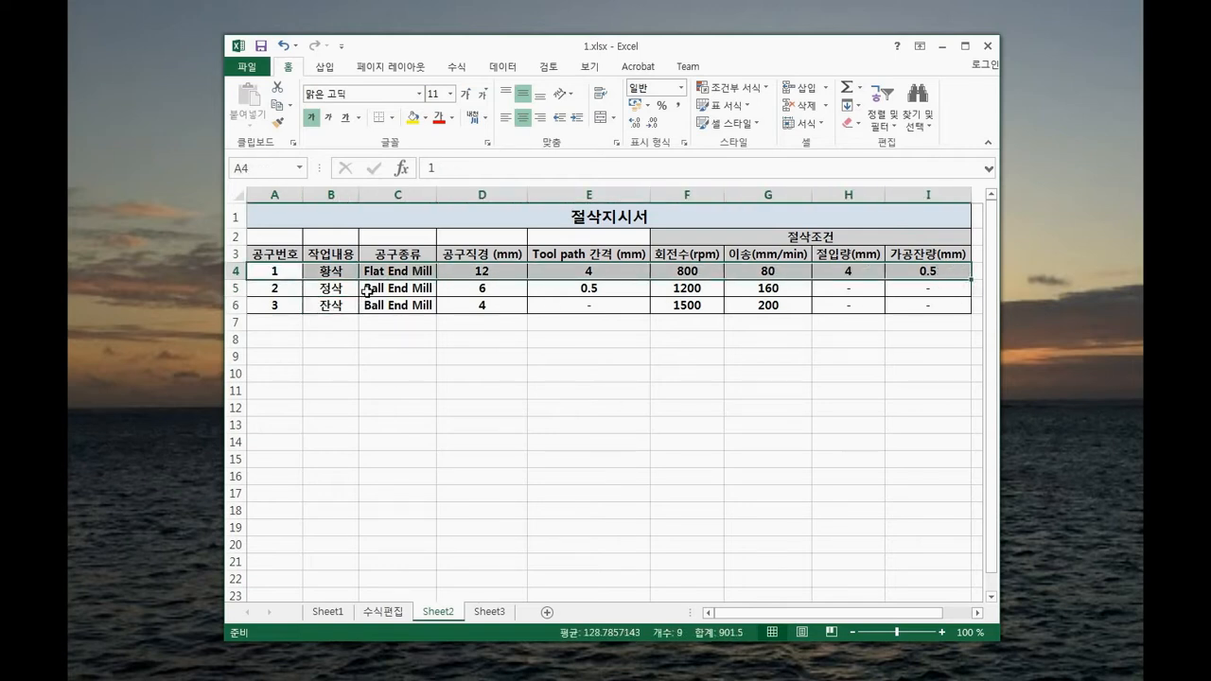
pyautogui.click(366, 291)
pyautogui.click(490, 291)
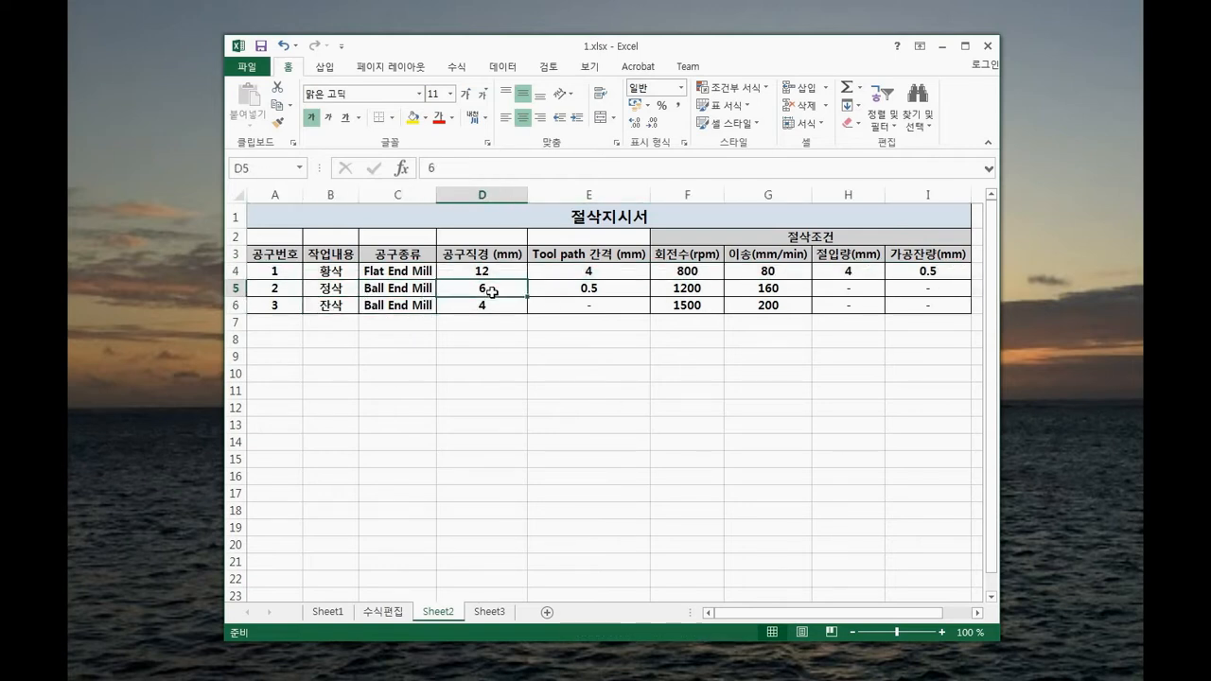
pyautogui.click(497, 306)
pyautogui.click(587, 289)
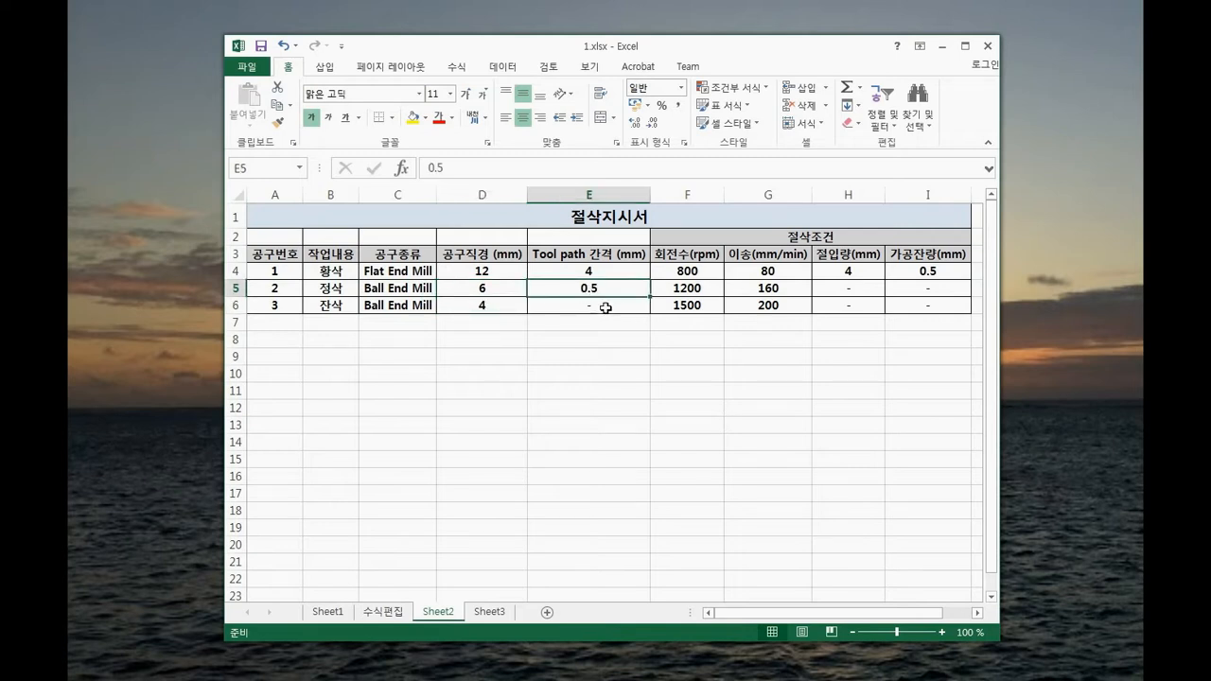
pyautogui.moveTo(678, 288); pyautogui.dragTo(932, 325)
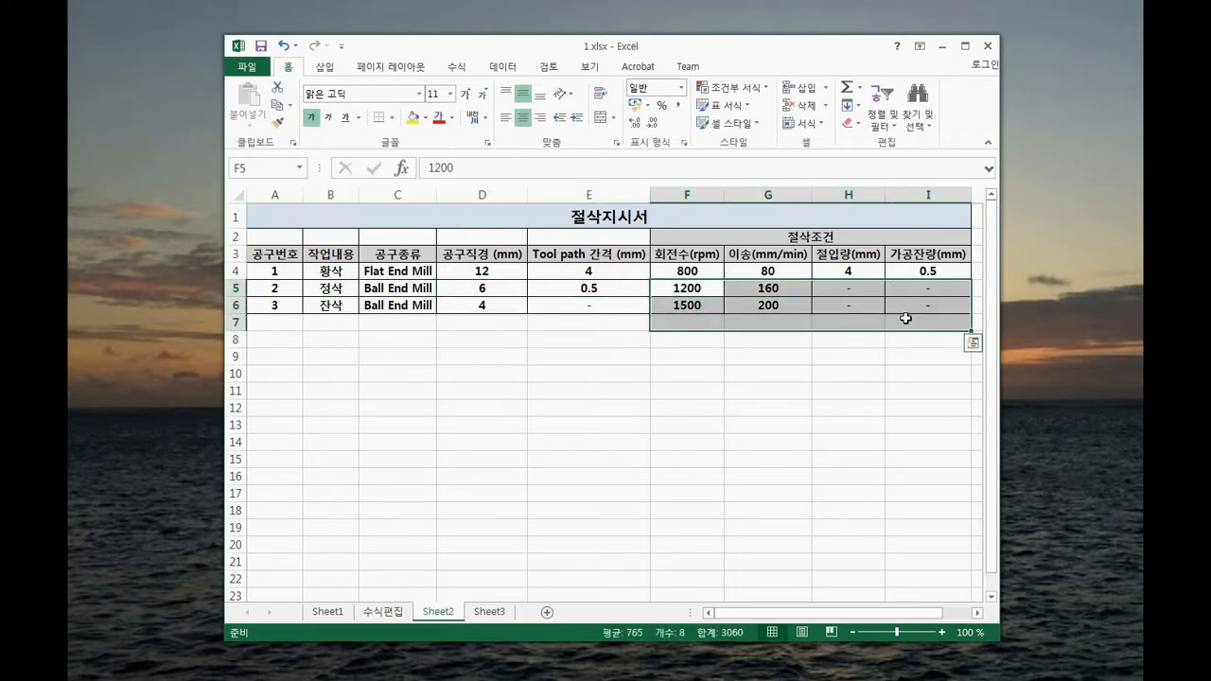
pyautogui.click(568, 390)
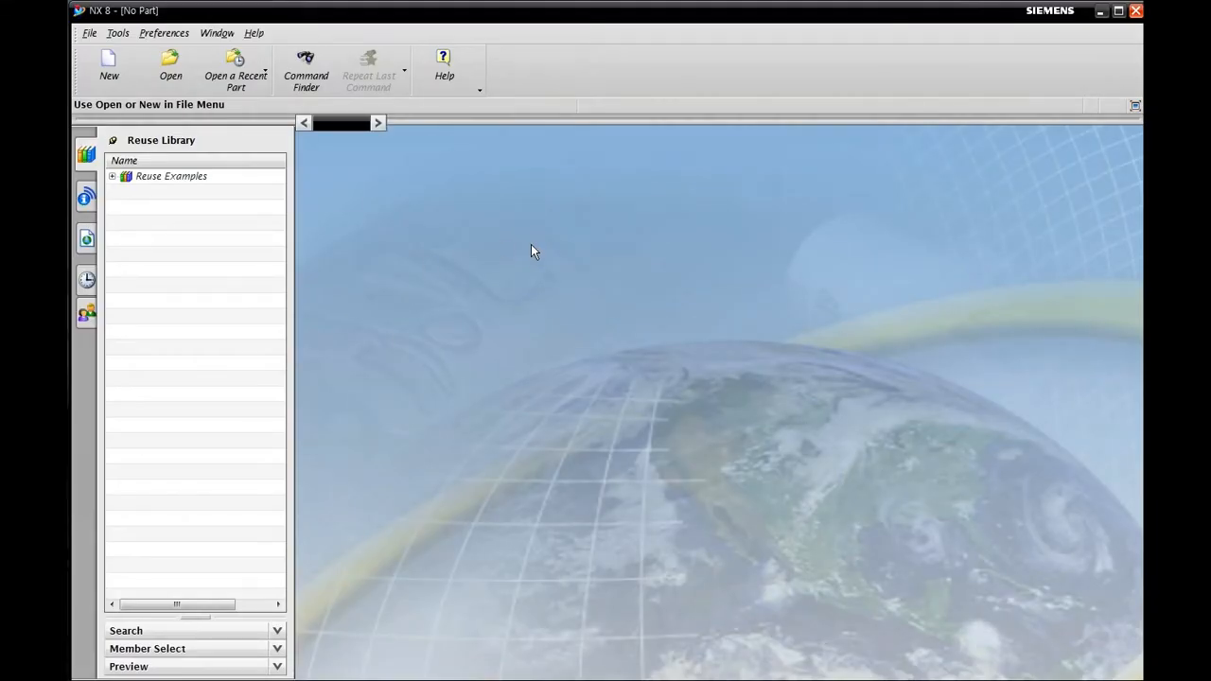
# Switch to NX 8 and open the part file Example1_Mill_Rough.prt from the NX_files folder
pyautogui.click(170, 66)
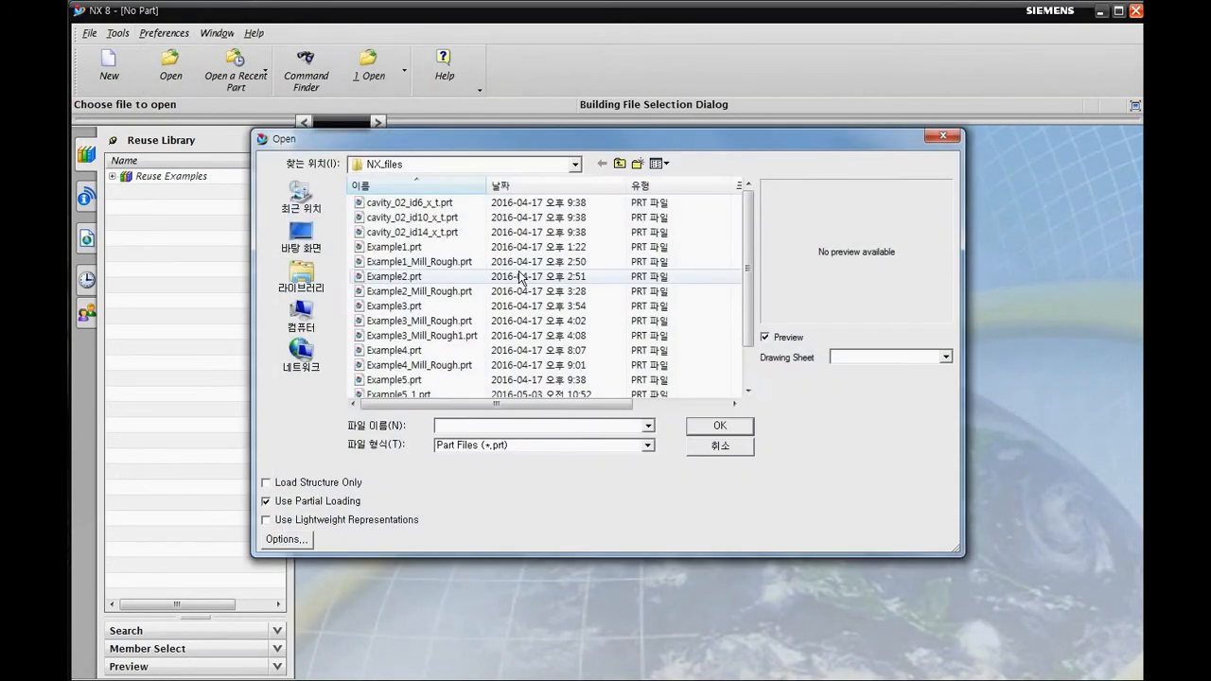
pyautogui.click(444, 262)
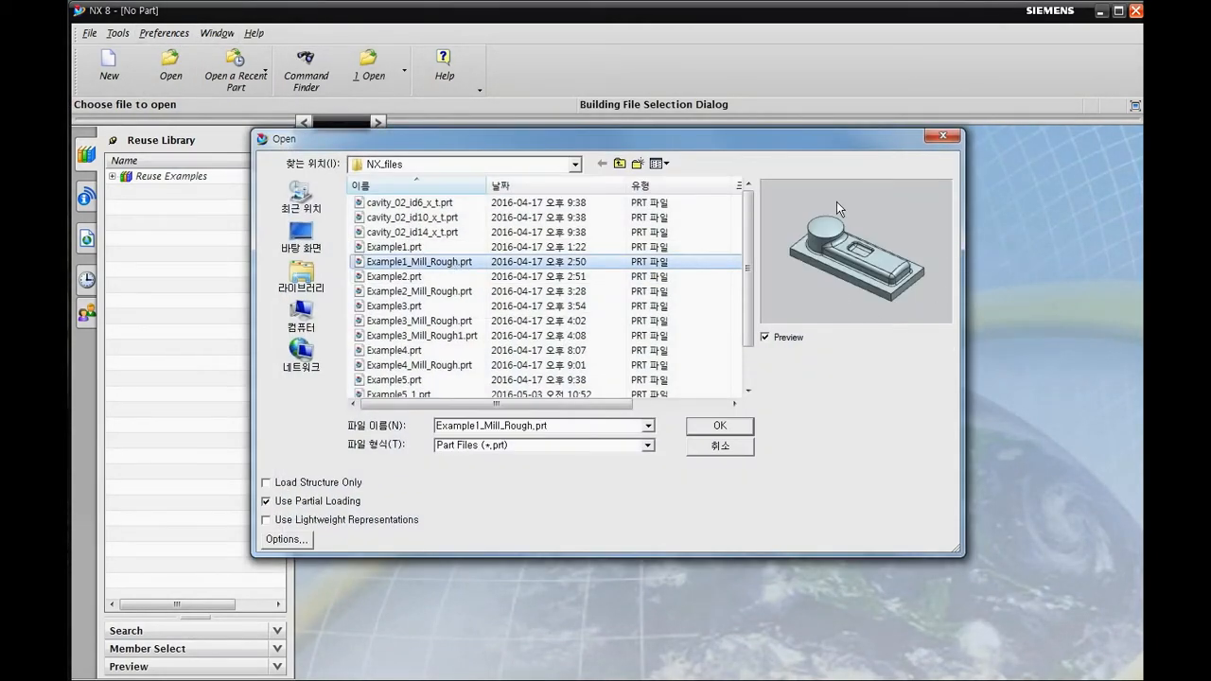
pyautogui.click(717, 427)
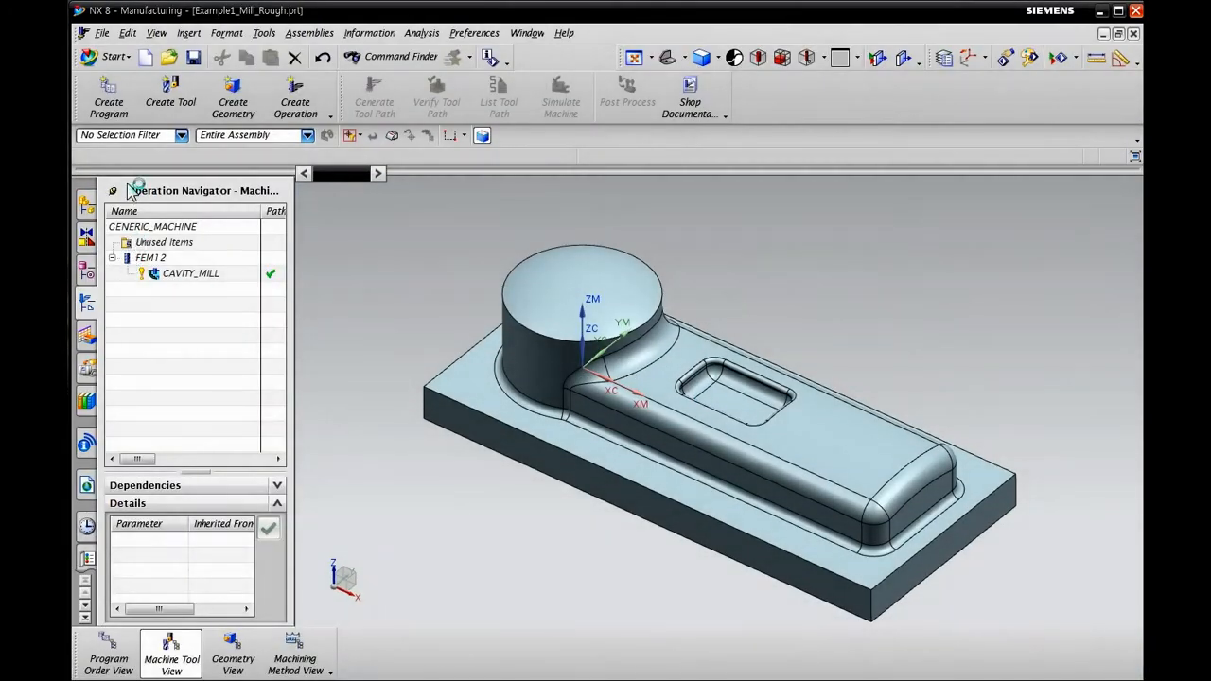
# Create a new tool of subtype BALL_MILL named BEM6
pyautogui.click(163, 106)
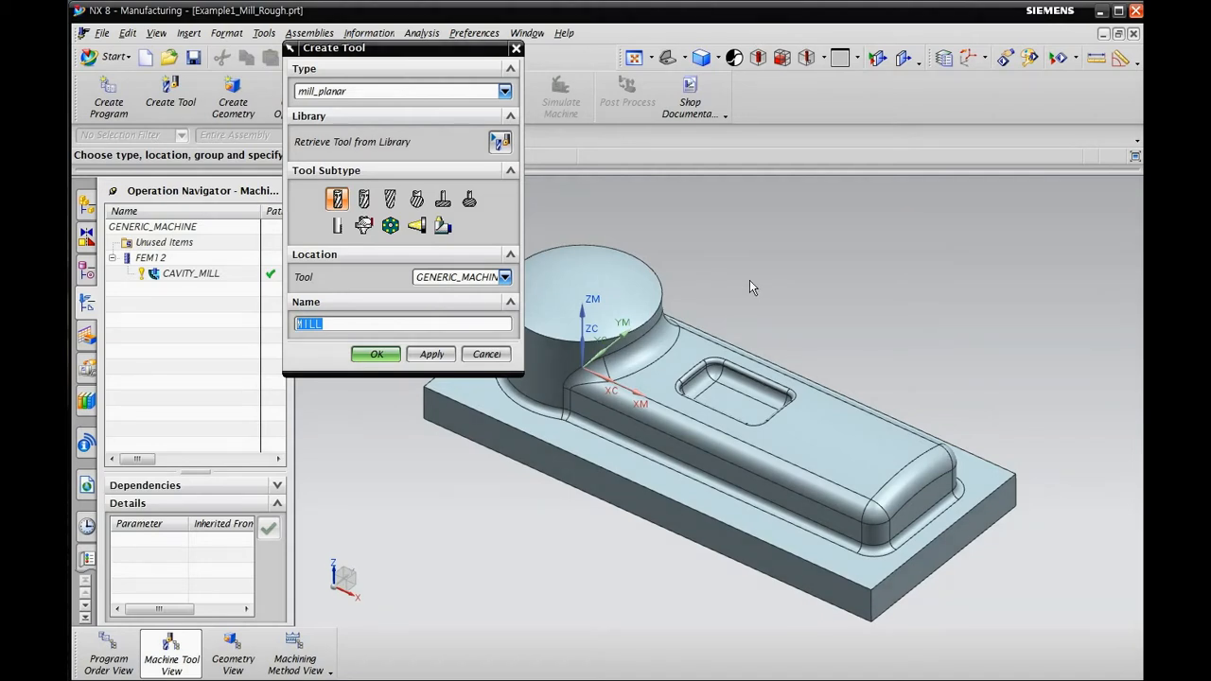
pyautogui.click(389, 199)
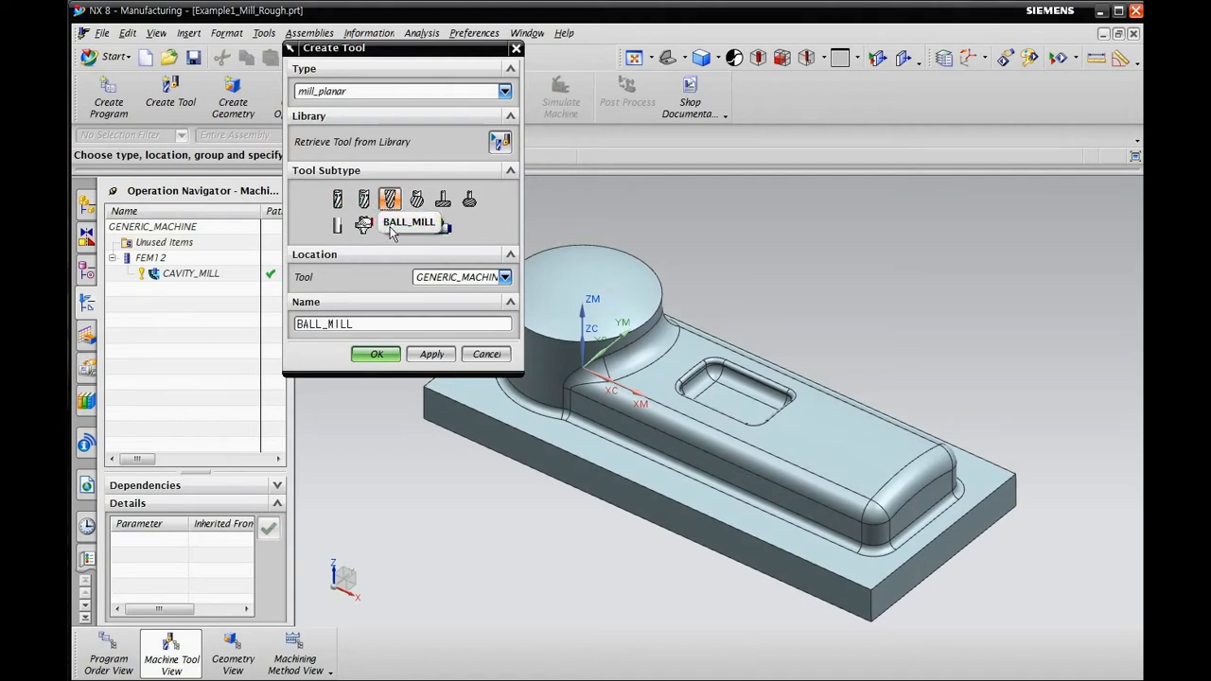
pyautogui.moveTo(372, 324); pyautogui.dragTo(285, 320)
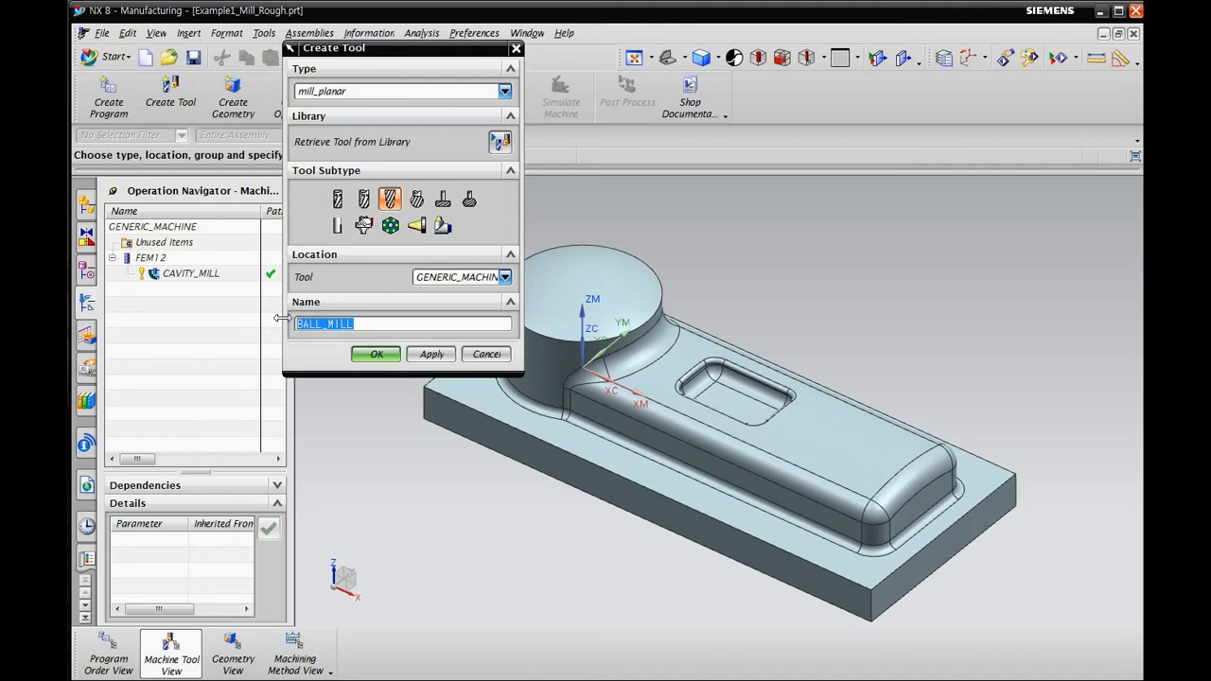
pyautogui.write('BEM6')
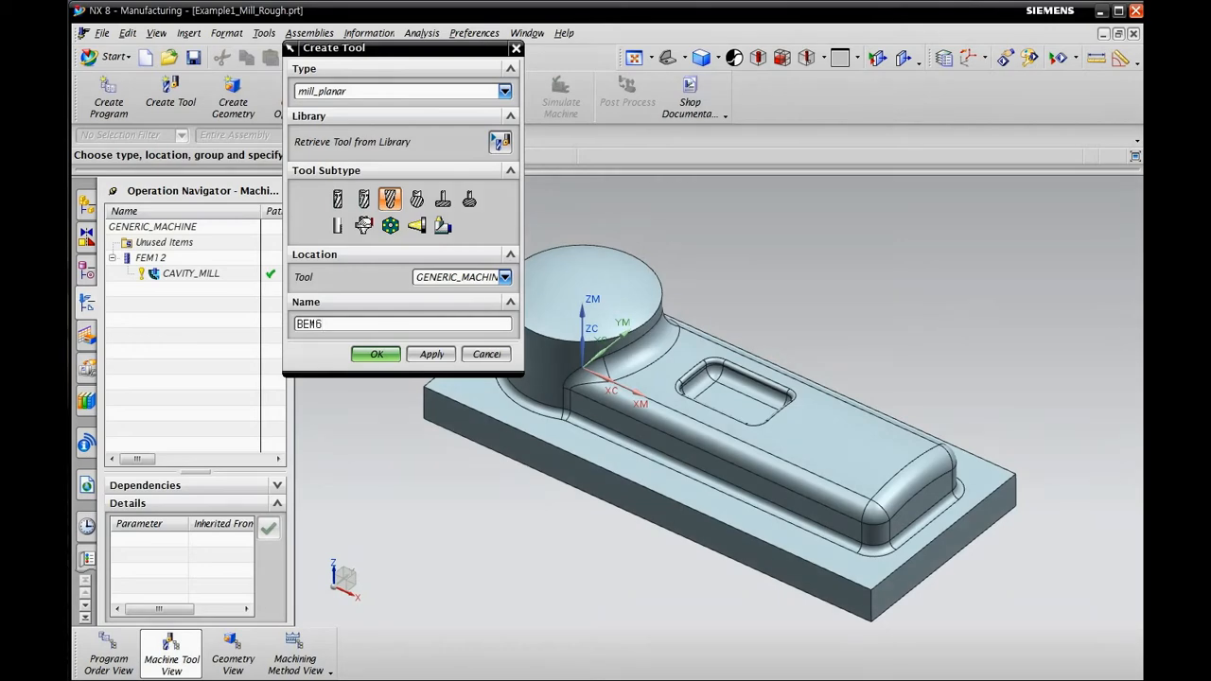
pyautogui.click(376, 355)
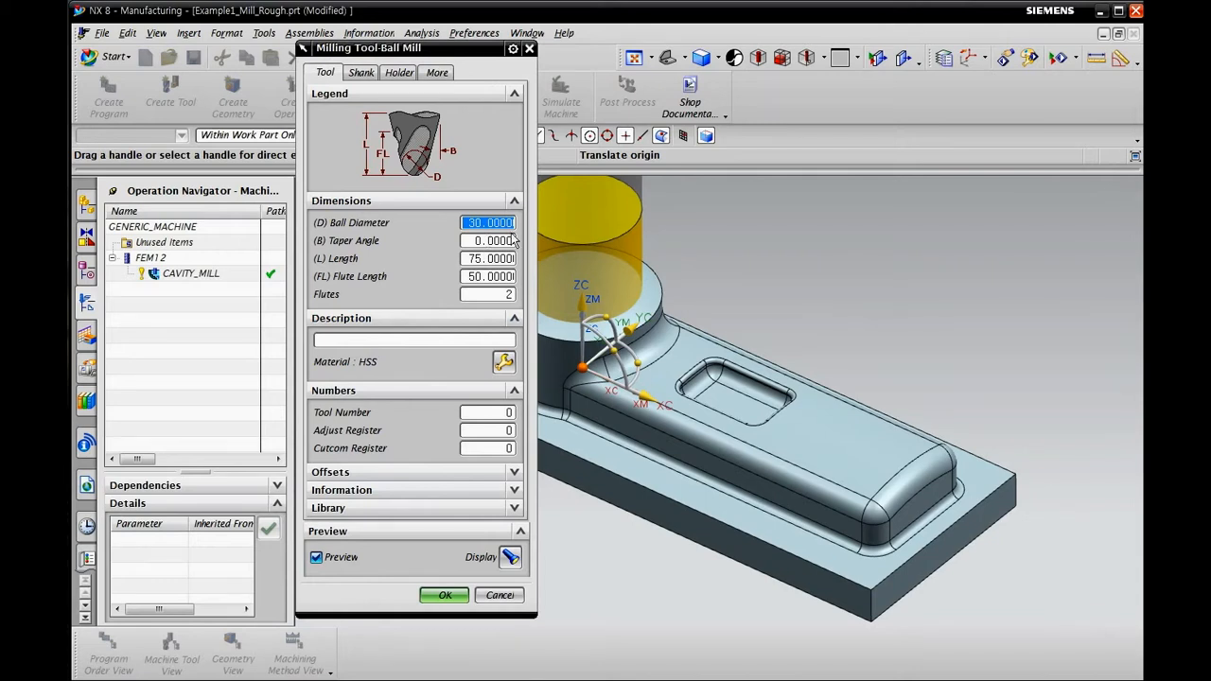
# Define the BEM6 tool with a ball diameter of 6 and tool number 2
pyautogui.write('6')
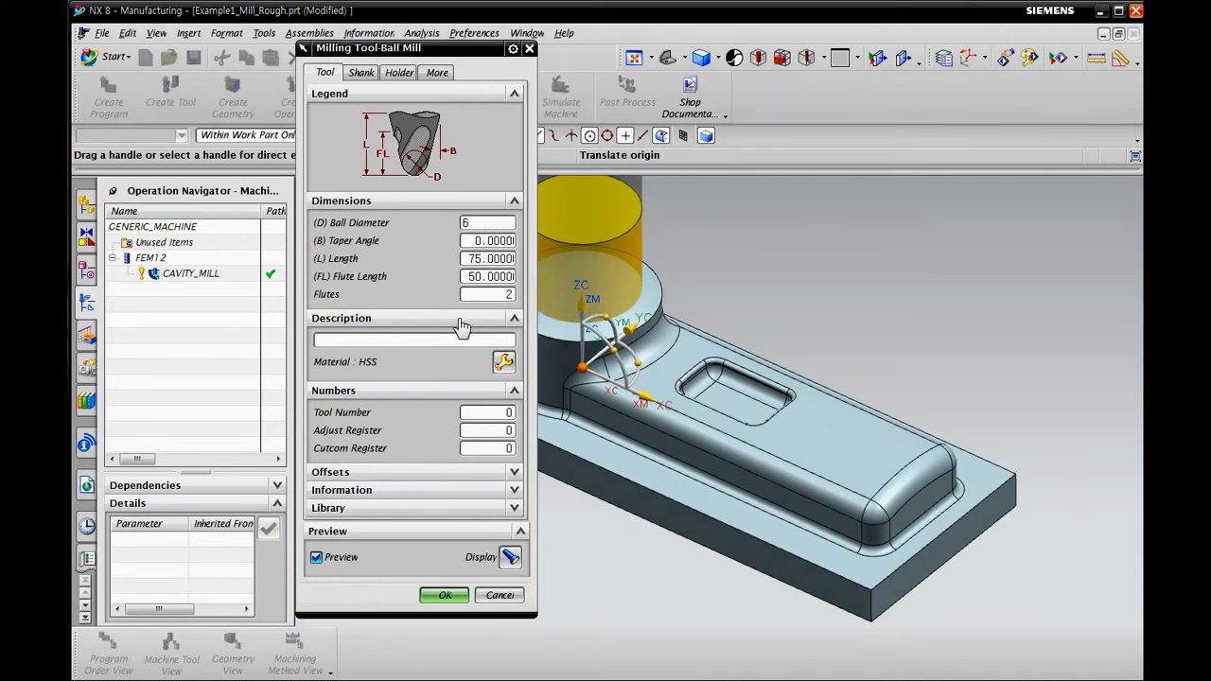
pyautogui.click(494, 417)
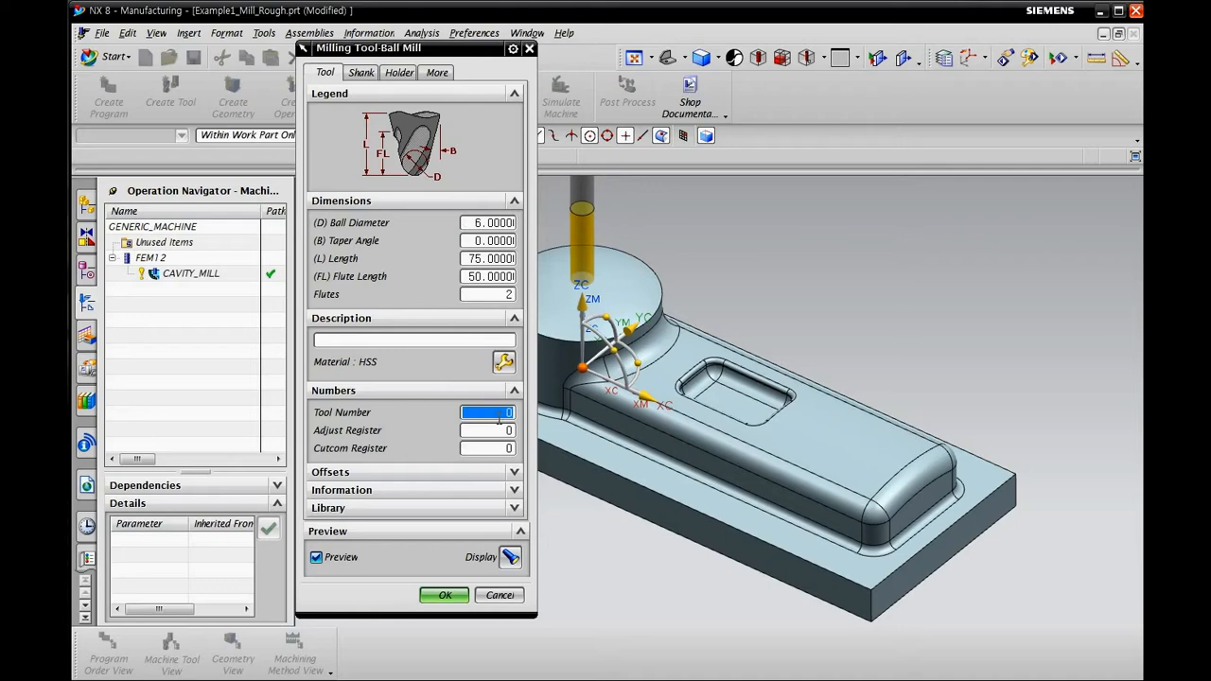
pyautogui.write('2')
pyautogui.click(508, 430)
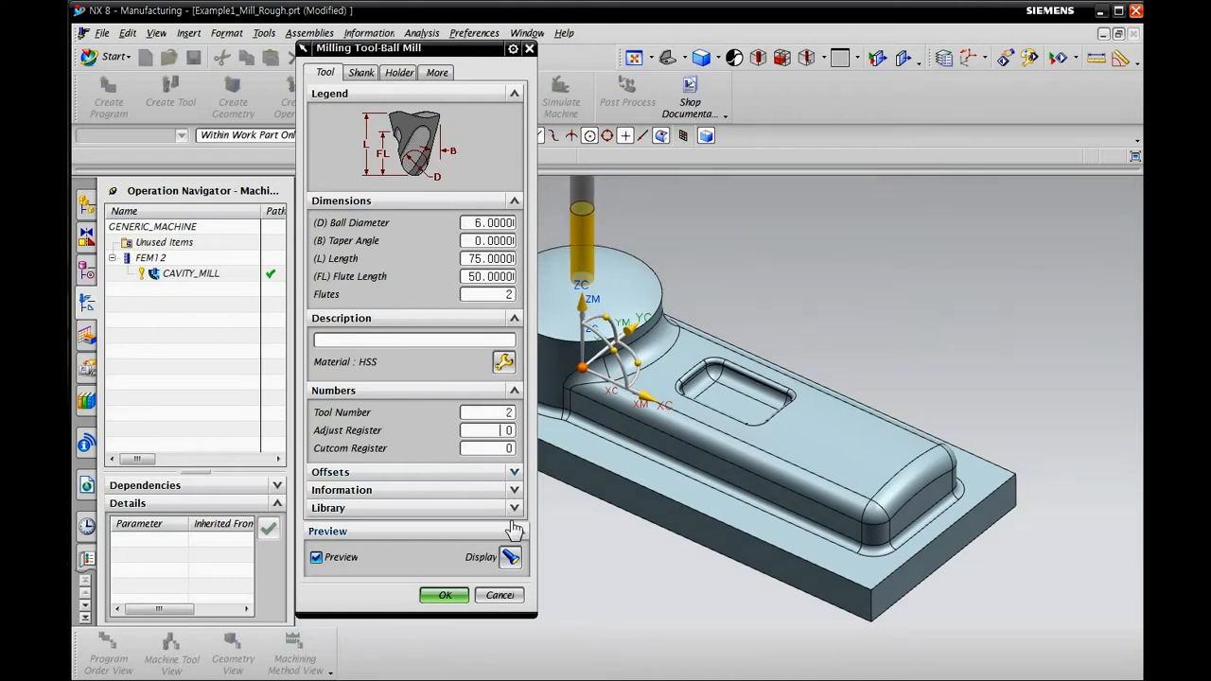
pyautogui.moveTo(713, 386); pyautogui.dragTo(696, 463, button='middle')
pyautogui.click(445, 595)
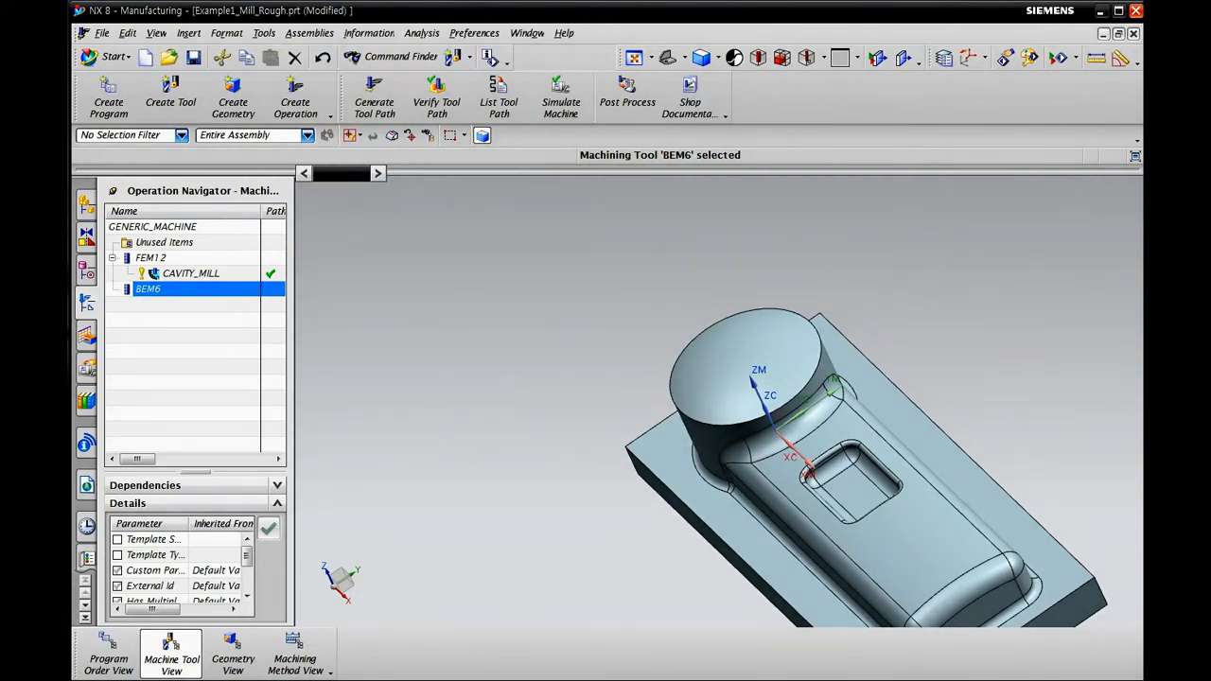
# Check the third tool's diameter in the Excel cutting table and create another BALL_MILL tool named BEM4 in NX
pyautogui.moveTo(1142, 79); pyautogui.dragTo(821, 65)
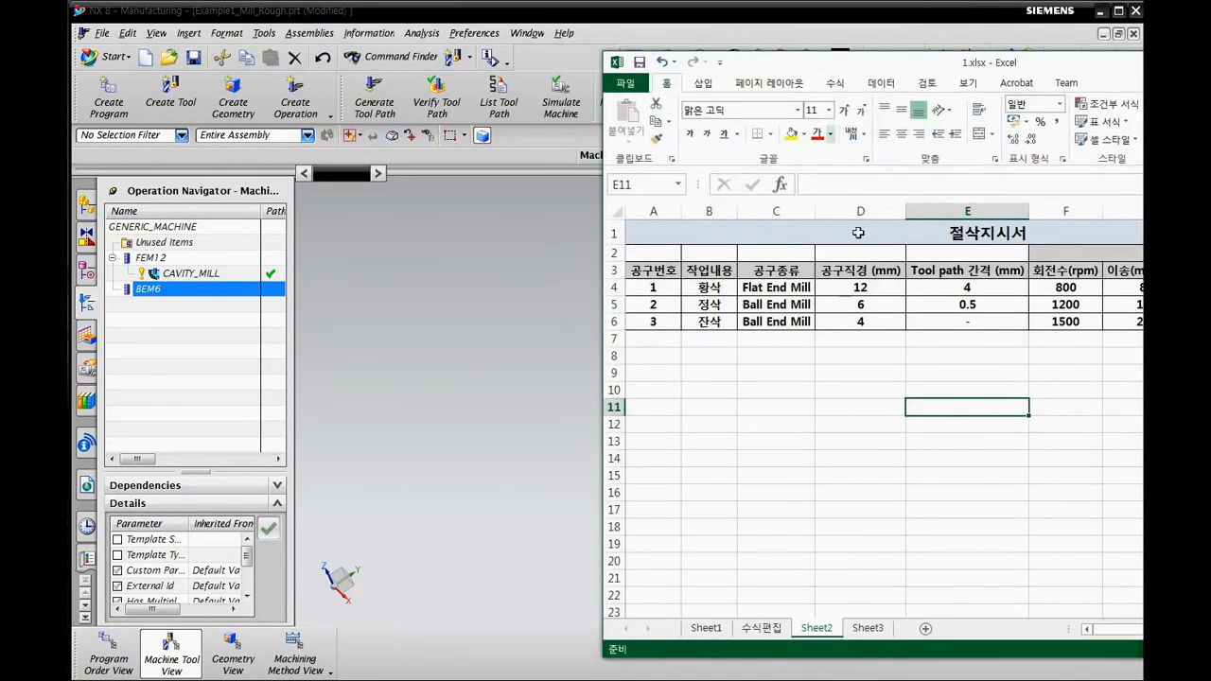
pyautogui.click(863, 322)
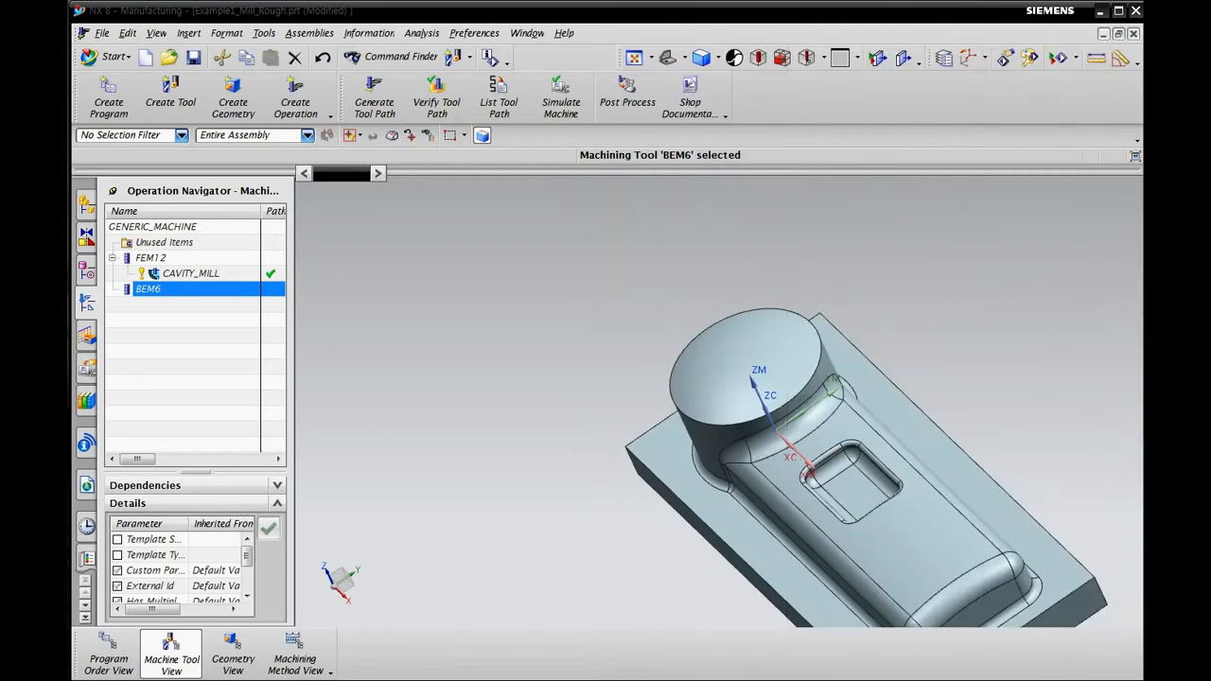
pyautogui.click(170, 94)
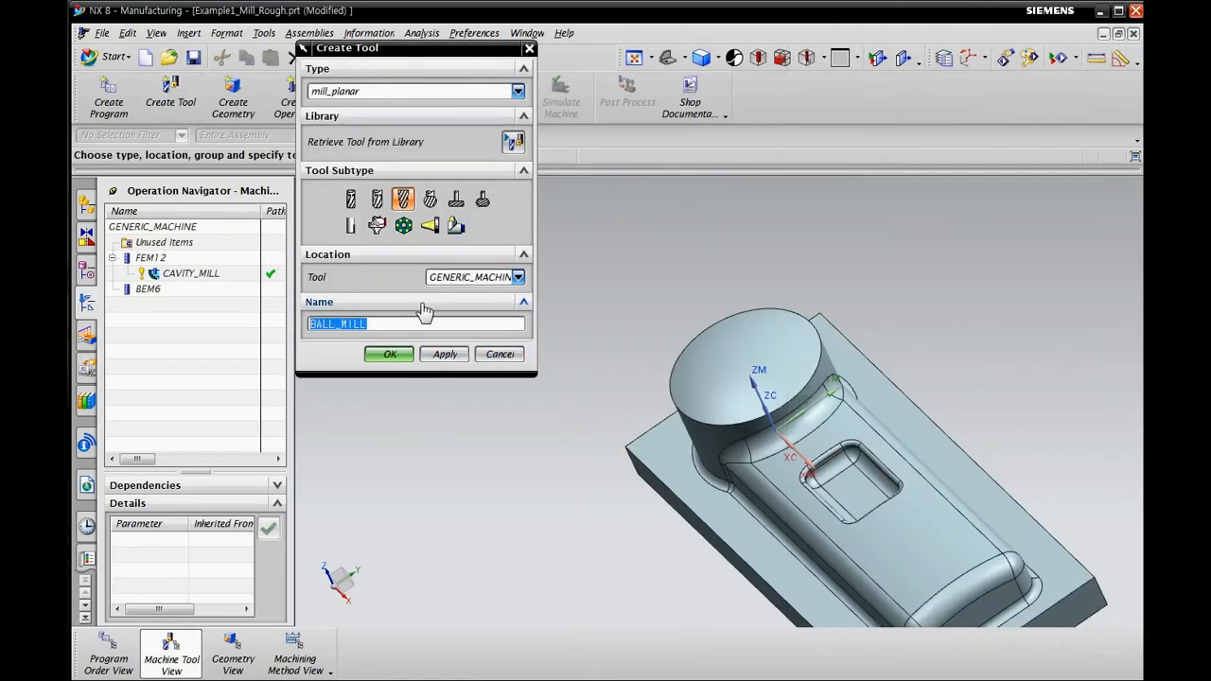
pyautogui.click(383, 321)
pyautogui.doubleClick(383, 322)
pyautogui.write('BEM4')
pyautogui.press('Return')
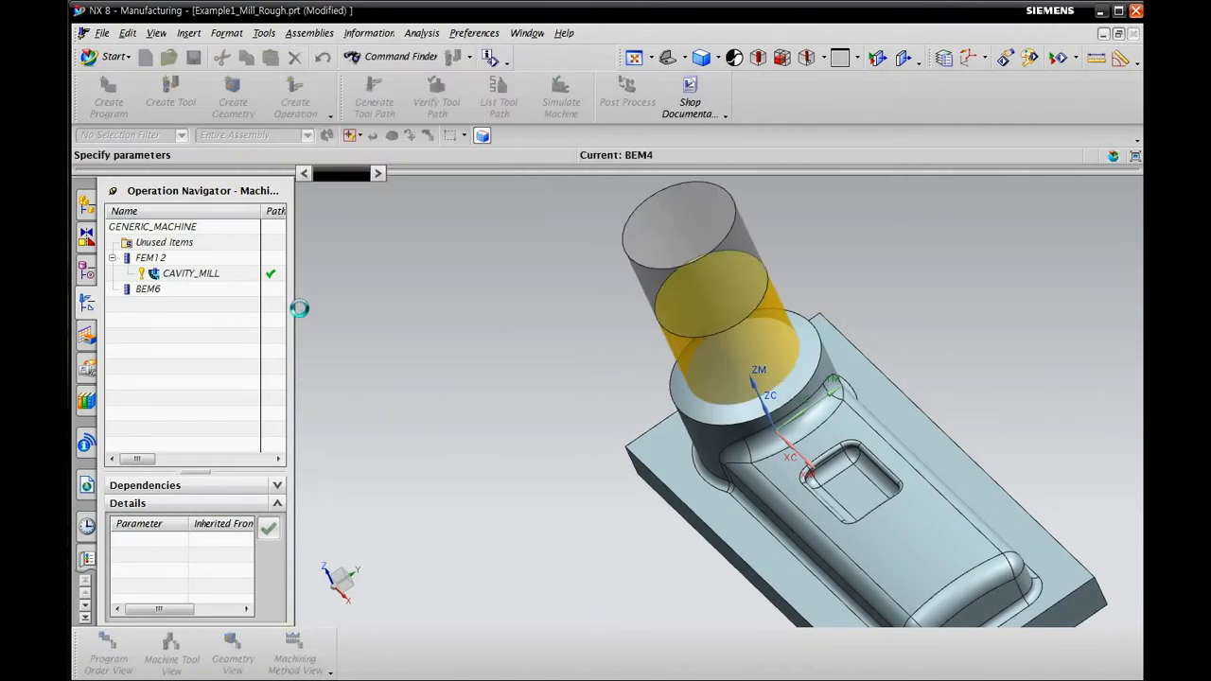
# Define the BEM4 tool with a ball diameter of 4 and tool number 3
pyautogui.write('4')
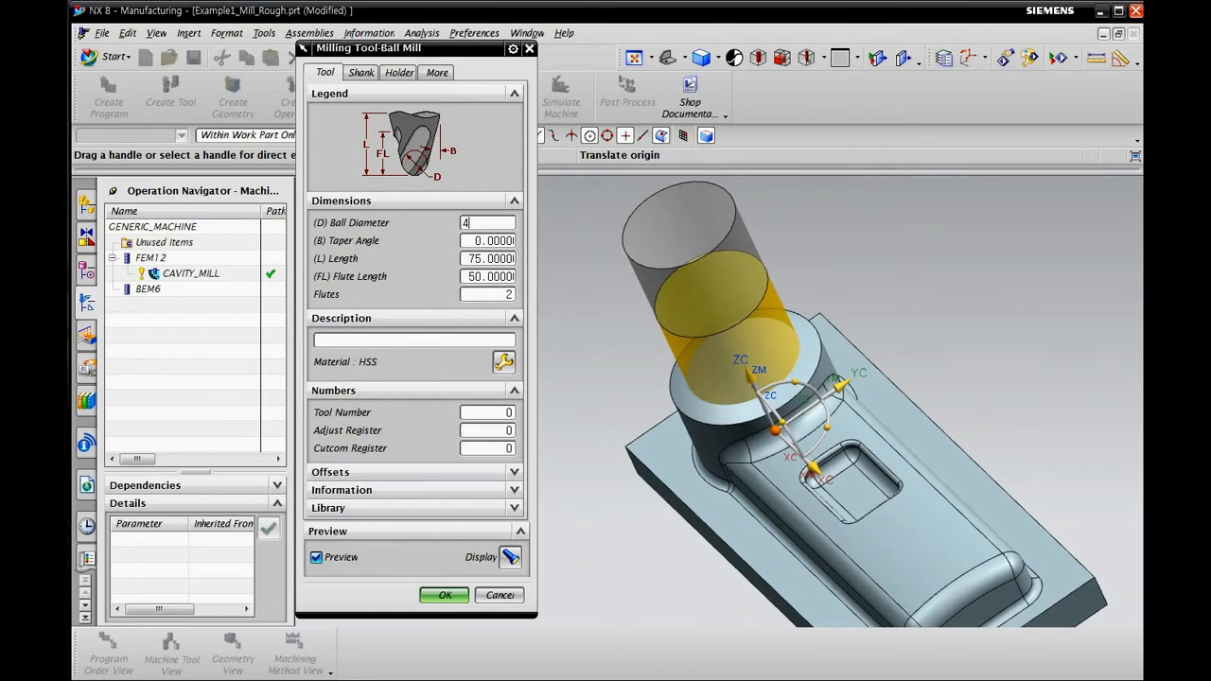
pyautogui.click(504, 413)
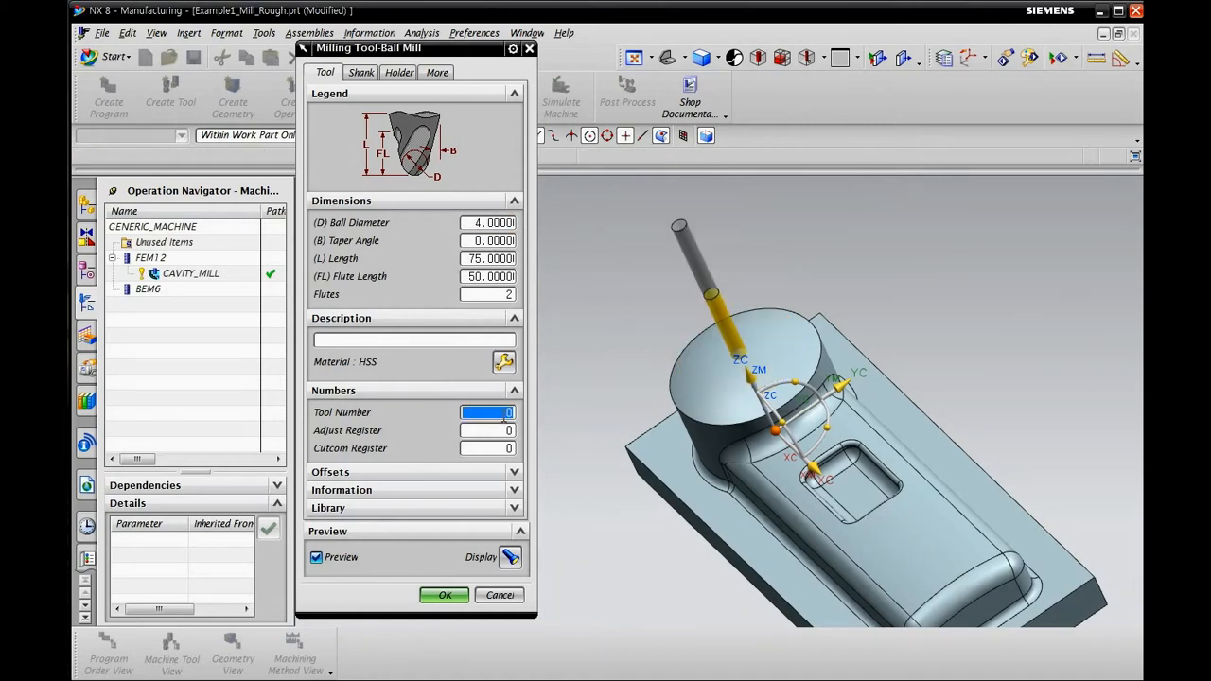
pyautogui.write('3')
pyautogui.click(509, 557)
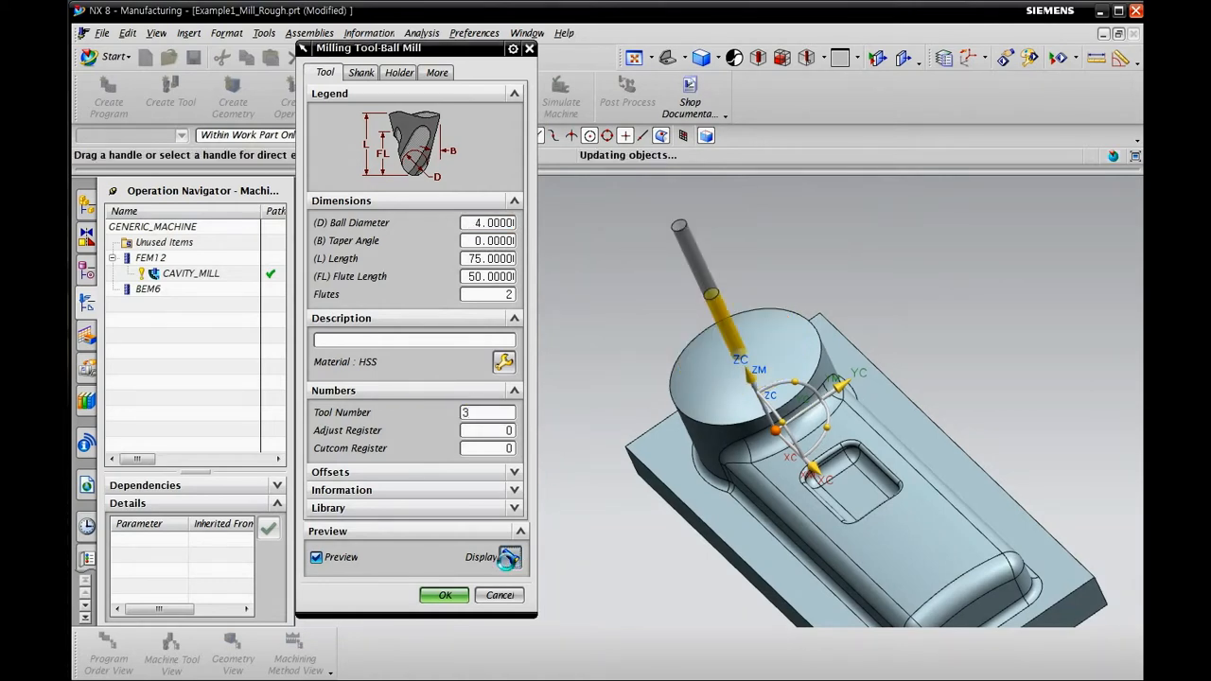
pyautogui.moveTo(942, 530); pyautogui.dragTo(965, 456, button='middle')
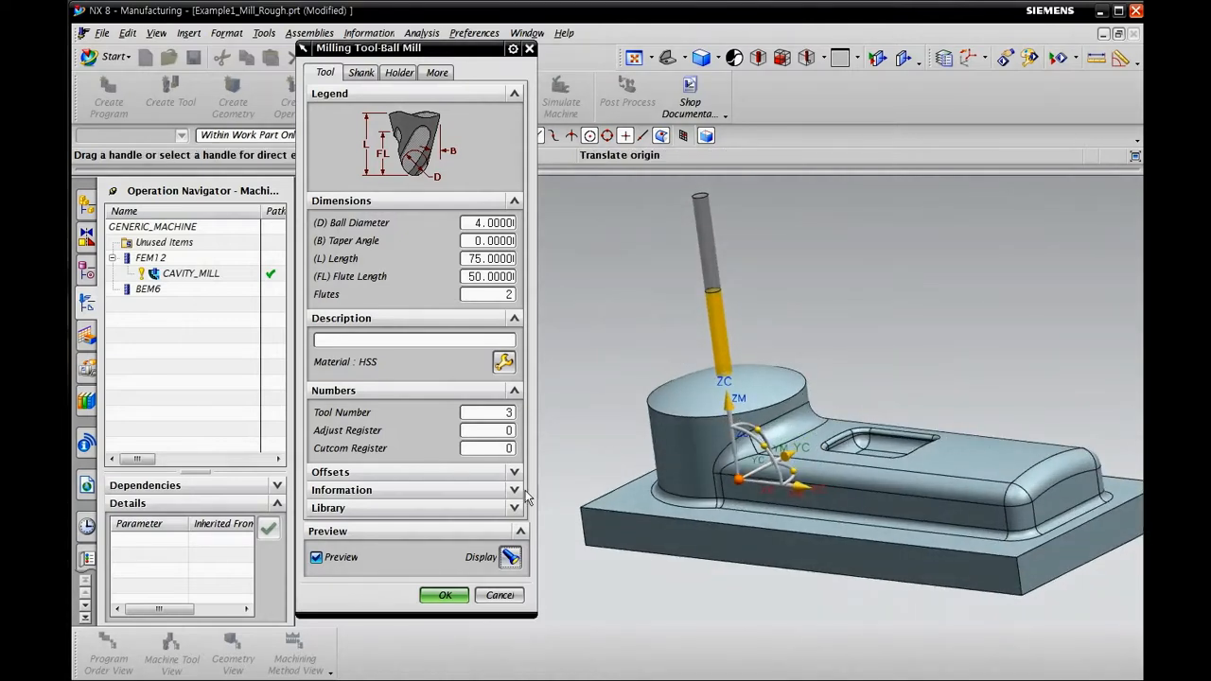
pyautogui.click(440, 594)
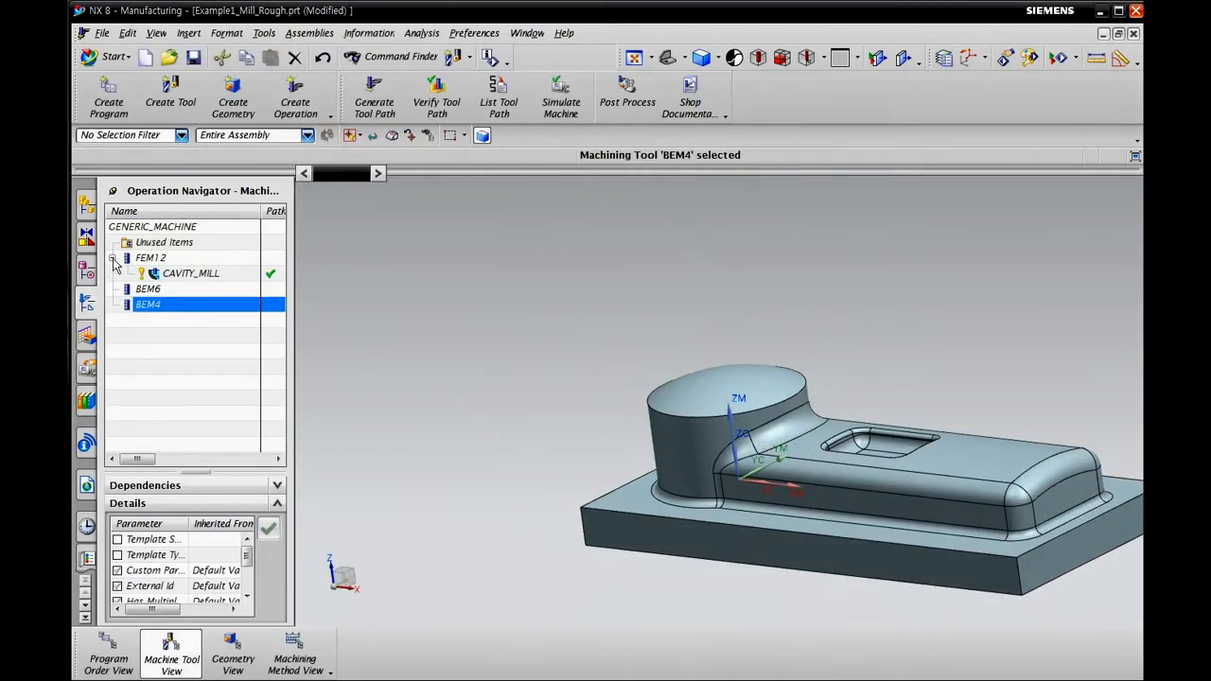
# Preview the FEM12, BEM6 and BEM4 tools on the part and examine the operations by geometry, program order and machine tool
pyautogui.click(148, 289)
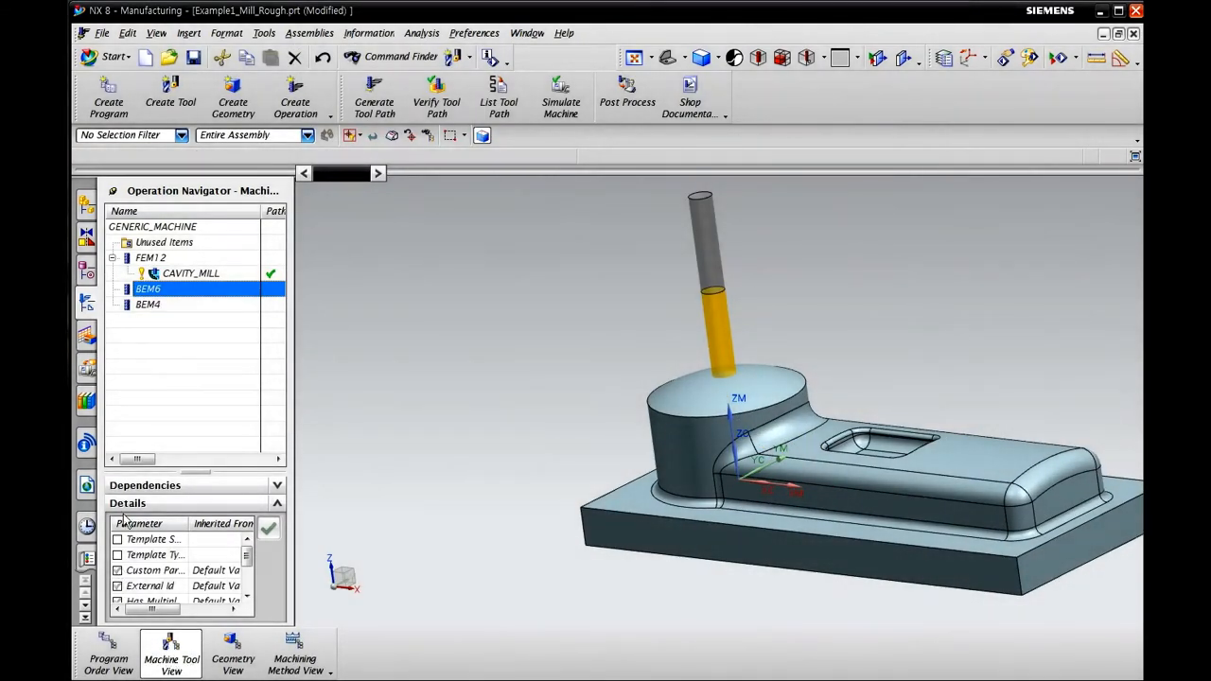
pyautogui.click(142, 304)
pyautogui.click(144, 288)
pyautogui.click(146, 258)
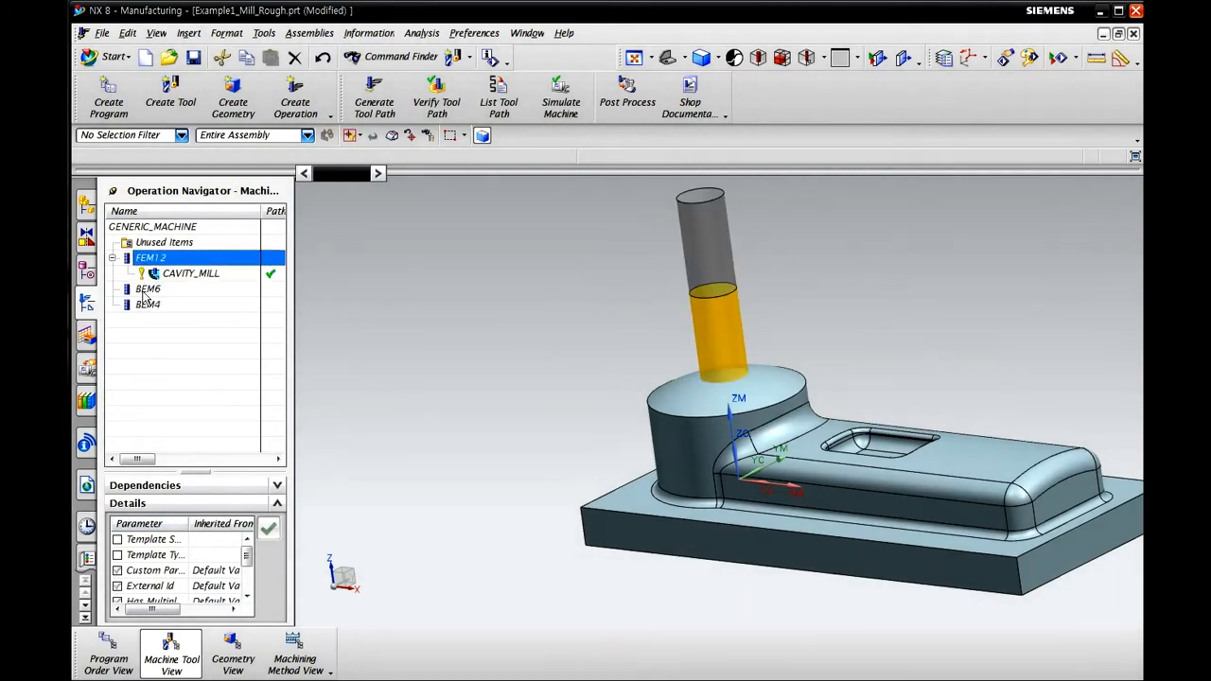
pyautogui.click(152, 289)
pyautogui.click(230, 653)
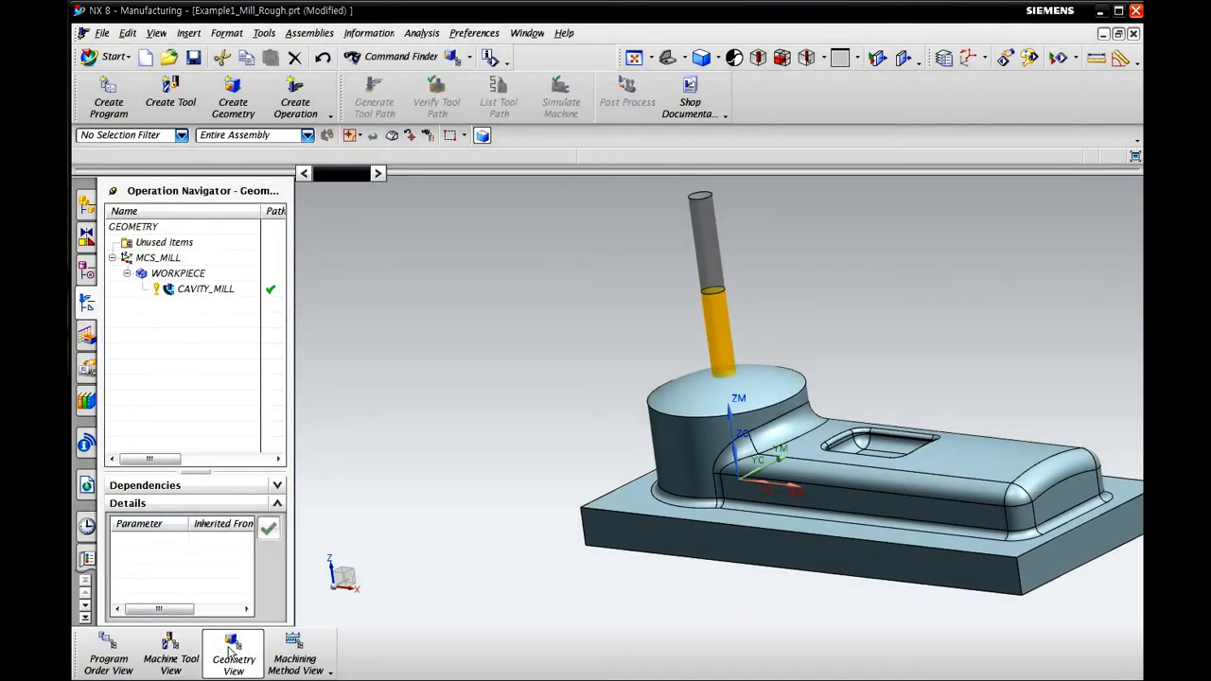
pyautogui.click(170, 655)
pyautogui.click(108, 655)
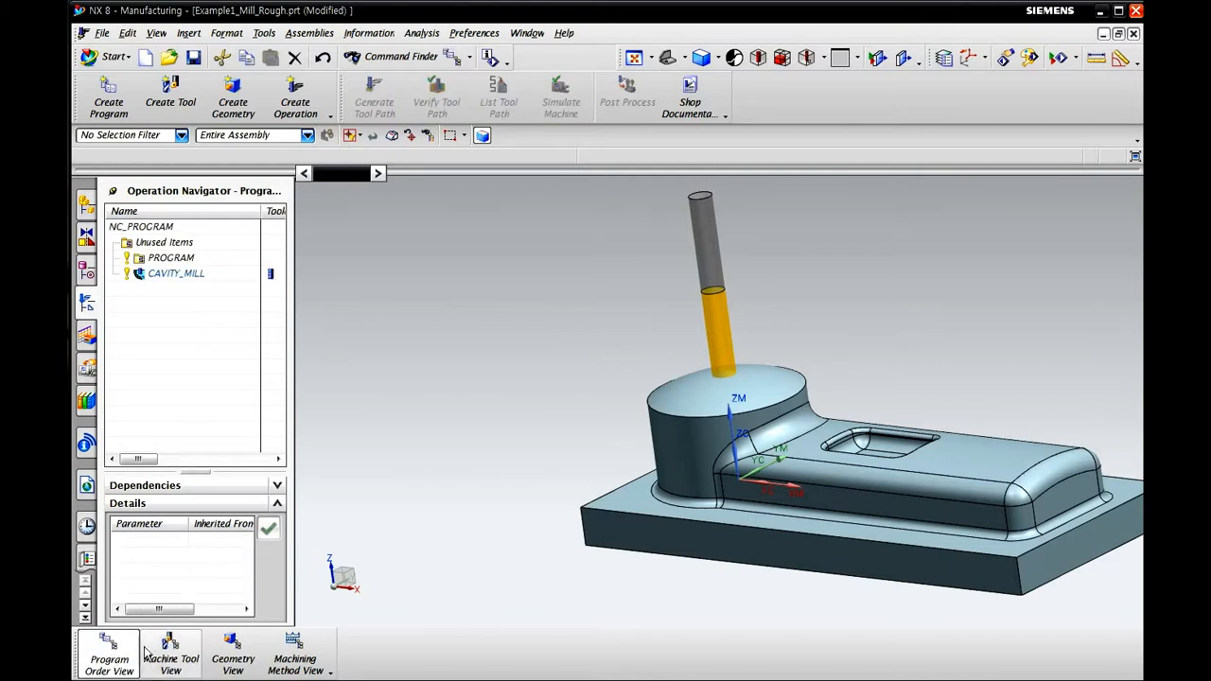
pyautogui.click(172, 662)
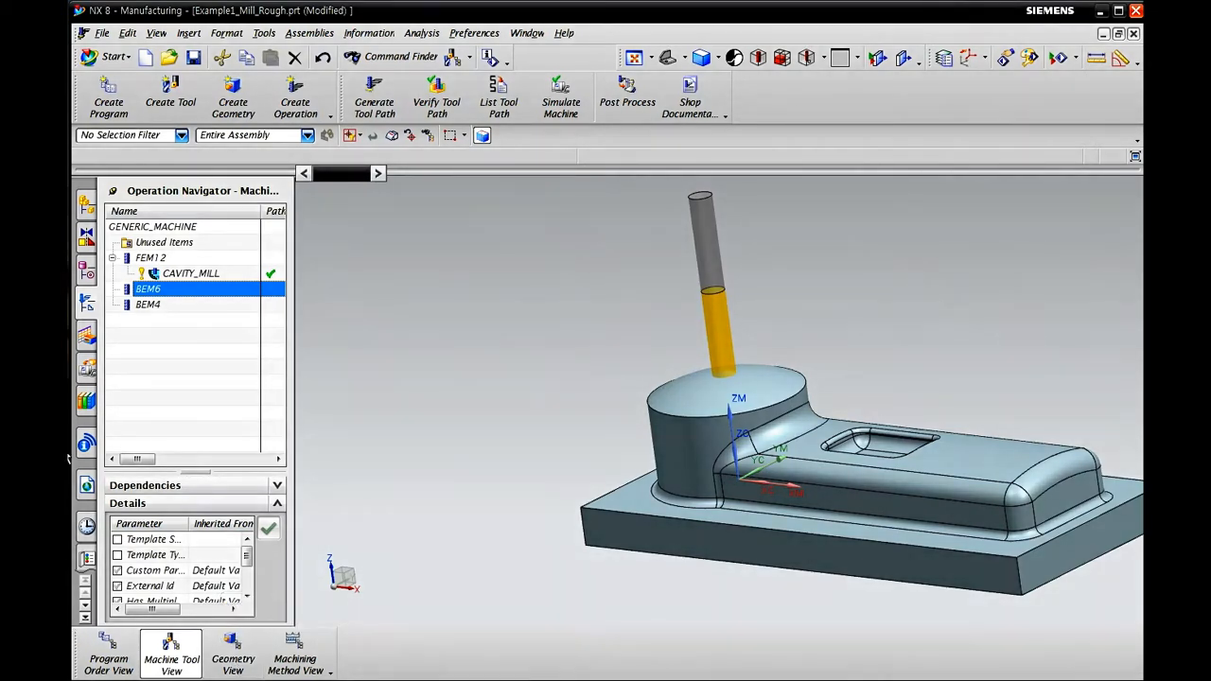
# Create a CONTOUR_AREA operation of type mill_contour with the BEM4 tool and MCS_MILL geometry
pyautogui.click(296, 100)
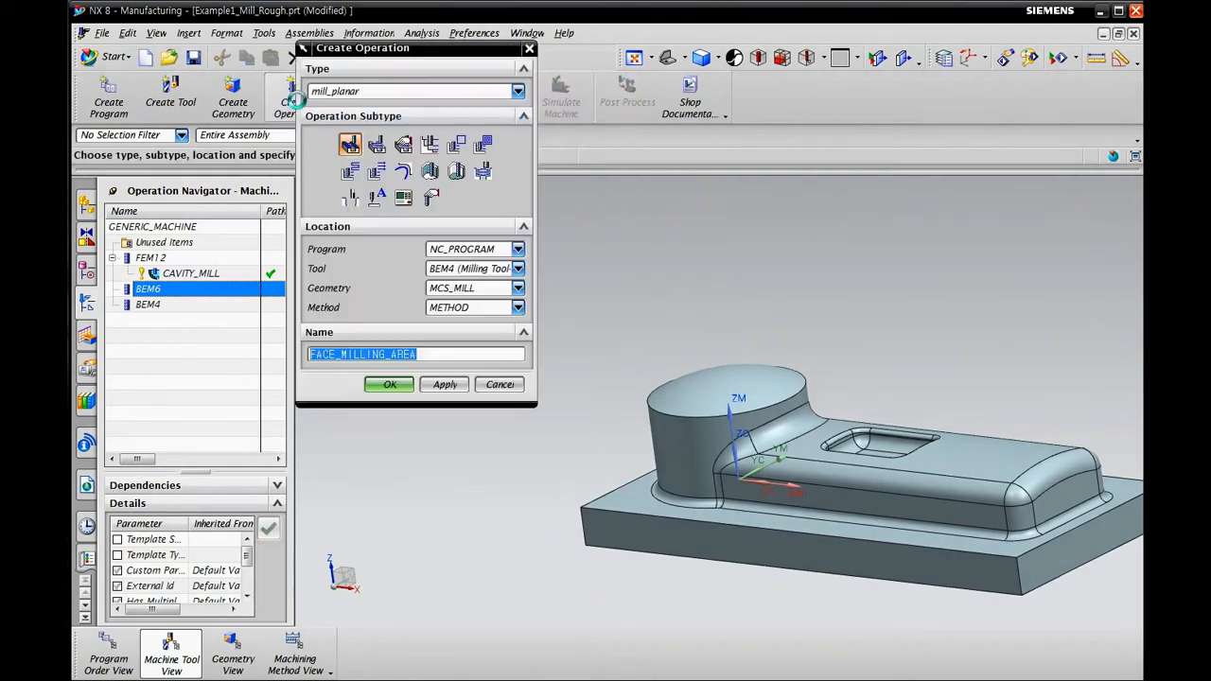
pyautogui.moveTo(355, 45); pyautogui.dragTo(386, 124)
pyautogui.click(392, 168)
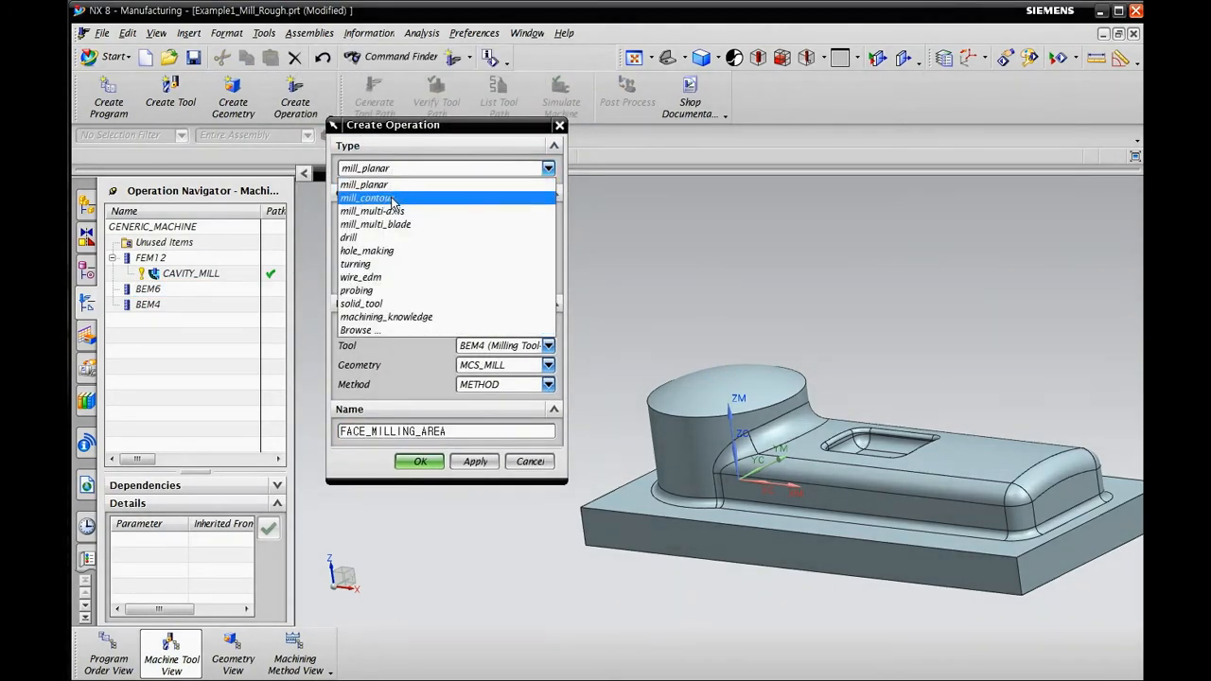
pyautogui.click(393, 198)
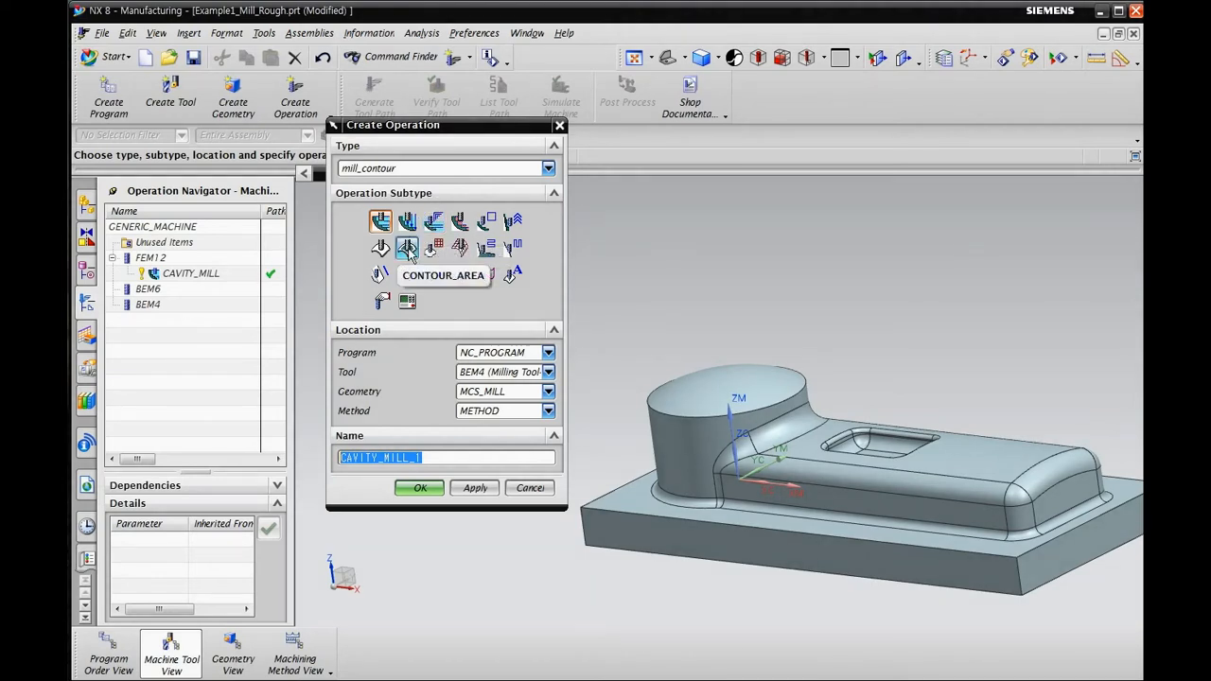
pyautogui.click(408, 250)
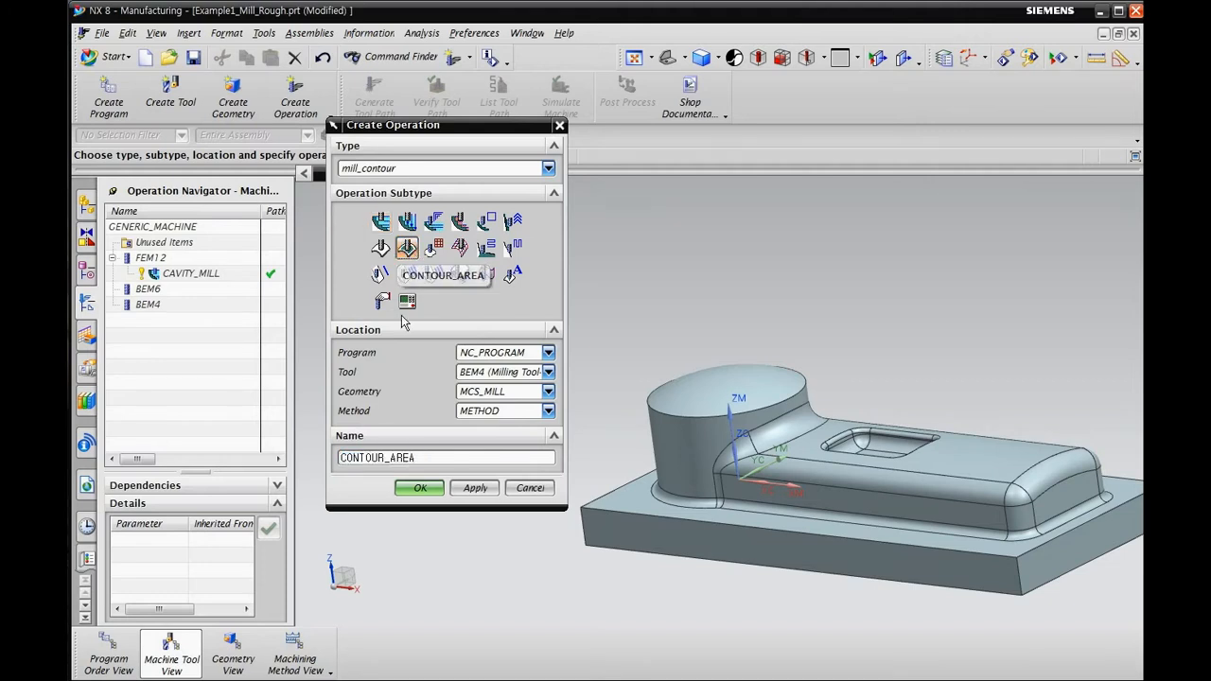
pyautogui.click(413, 488)
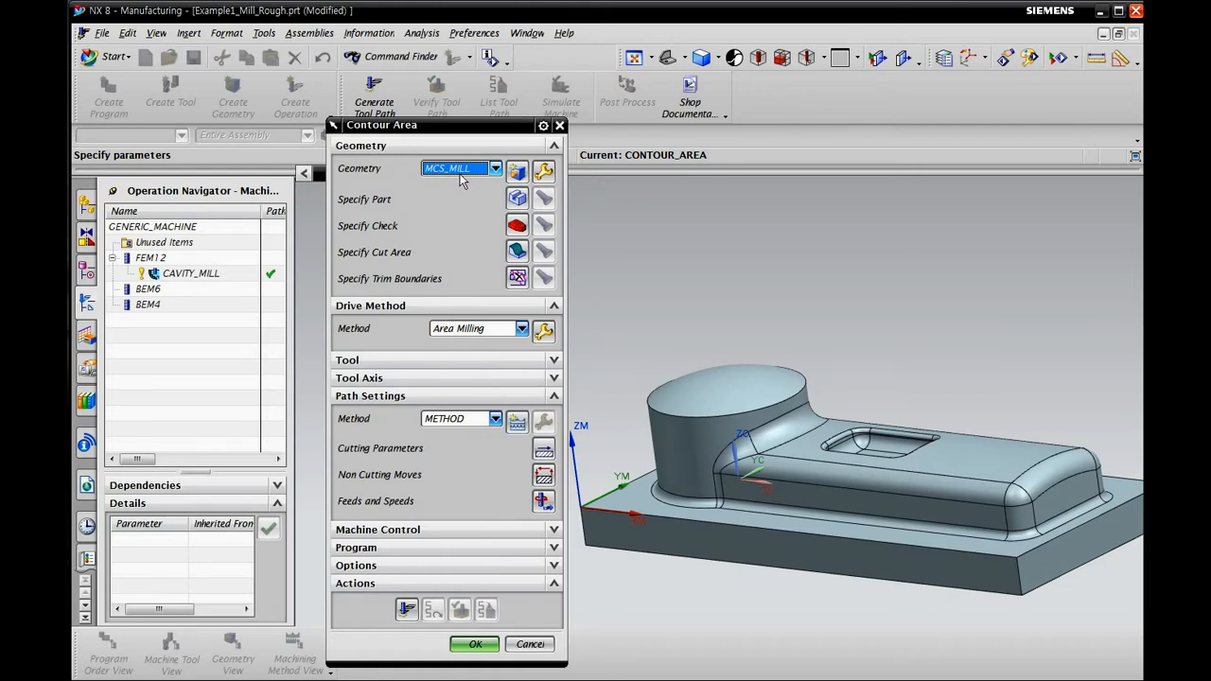
# Set the Contour Area operation's method to MILL_SEMI_FINISH and accept the operation
pyautogui.click(495, 419)
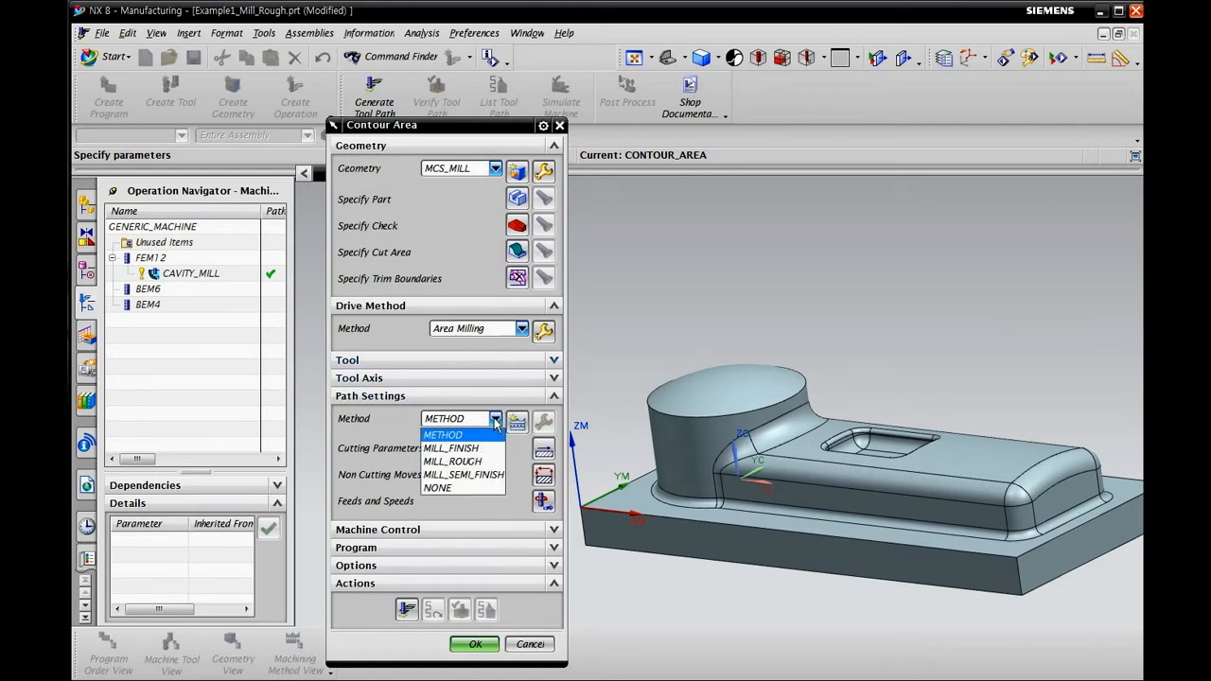
pyautogui.click(480, 474)
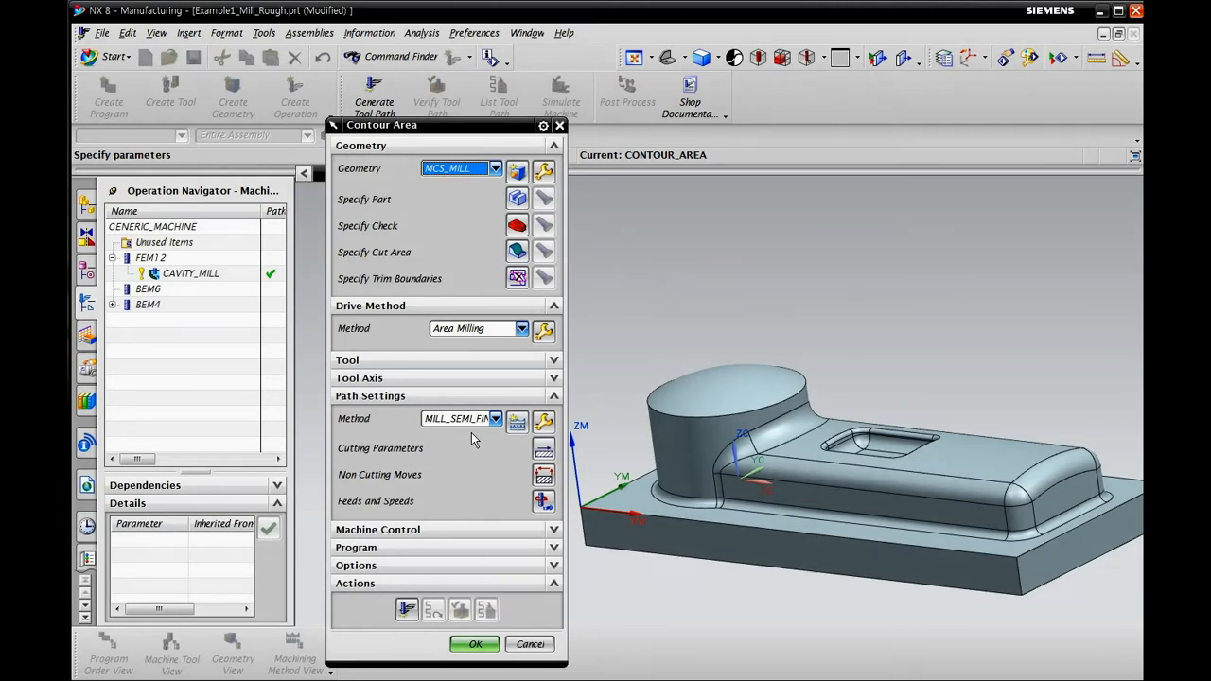
pyautogui.click(476, 645)
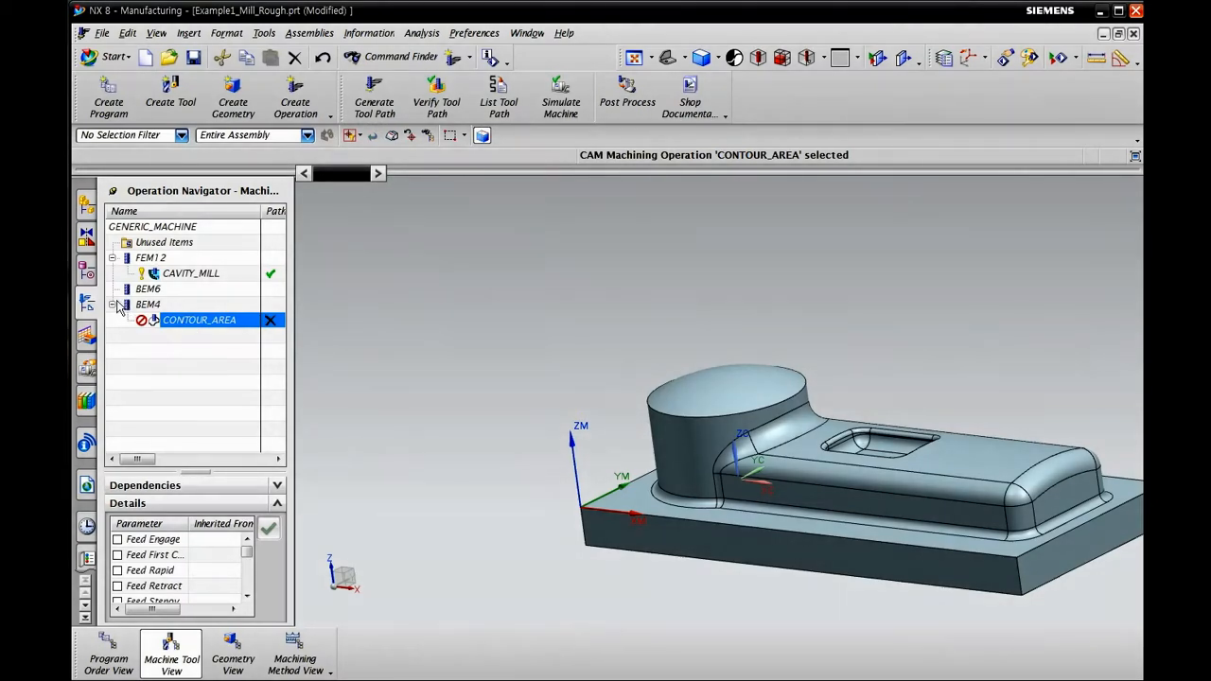
# Check which tool holds the CONTOUR_AREA operation and look up the second tool's diameter in the Excel cutting table
pyautogui.click(149, 307)
pyautogui.click(178, 322)
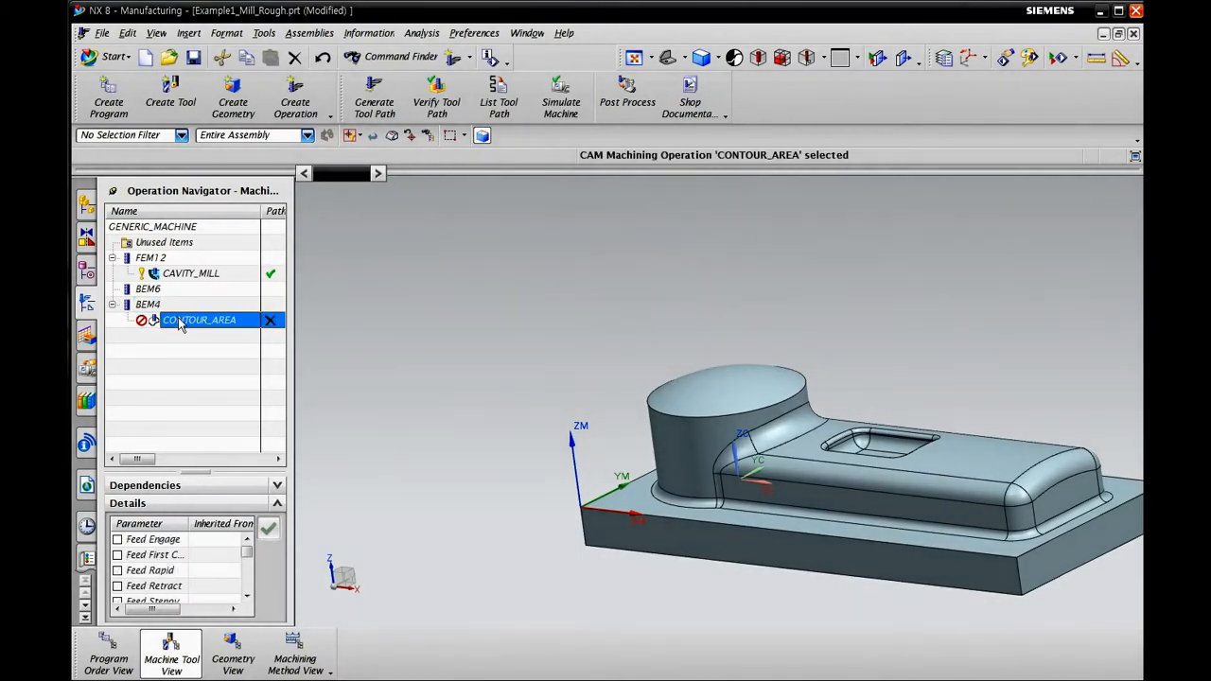
pyautogui.click(147, 289)
pyautogui.hotkey('alt', 'Tab')
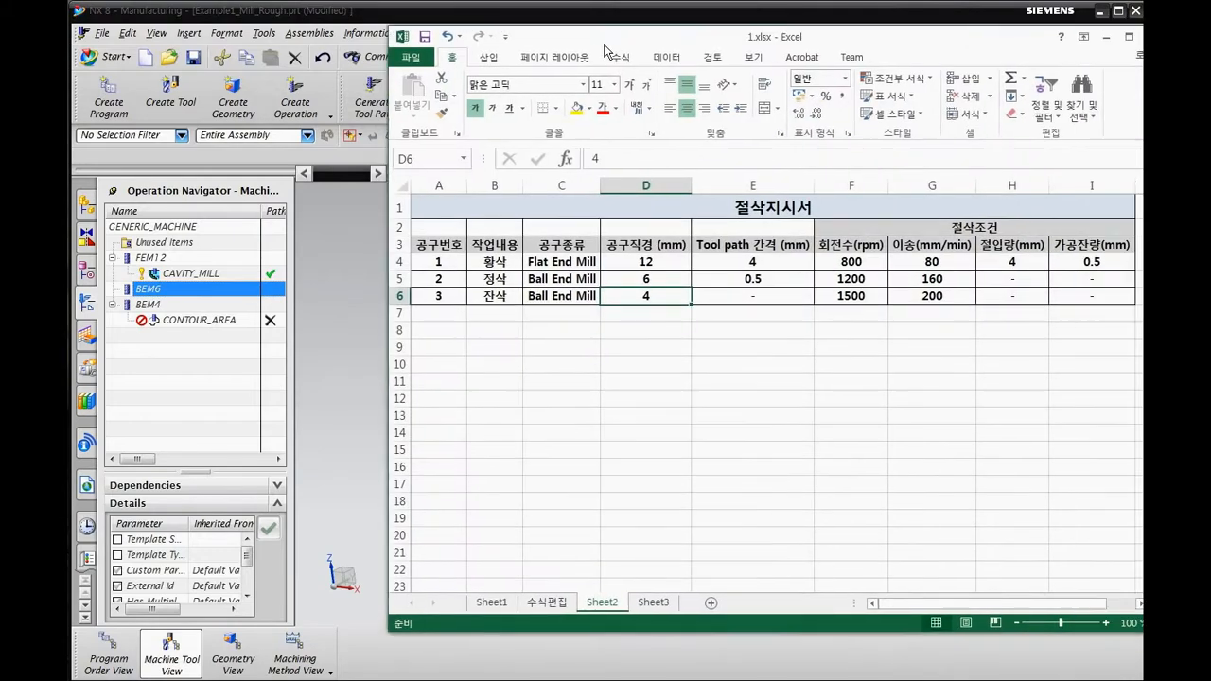
pyautogui.moveTo(605, 52); pyautogui.dragTo(551, 54)
pyautogui.click(583, 280)
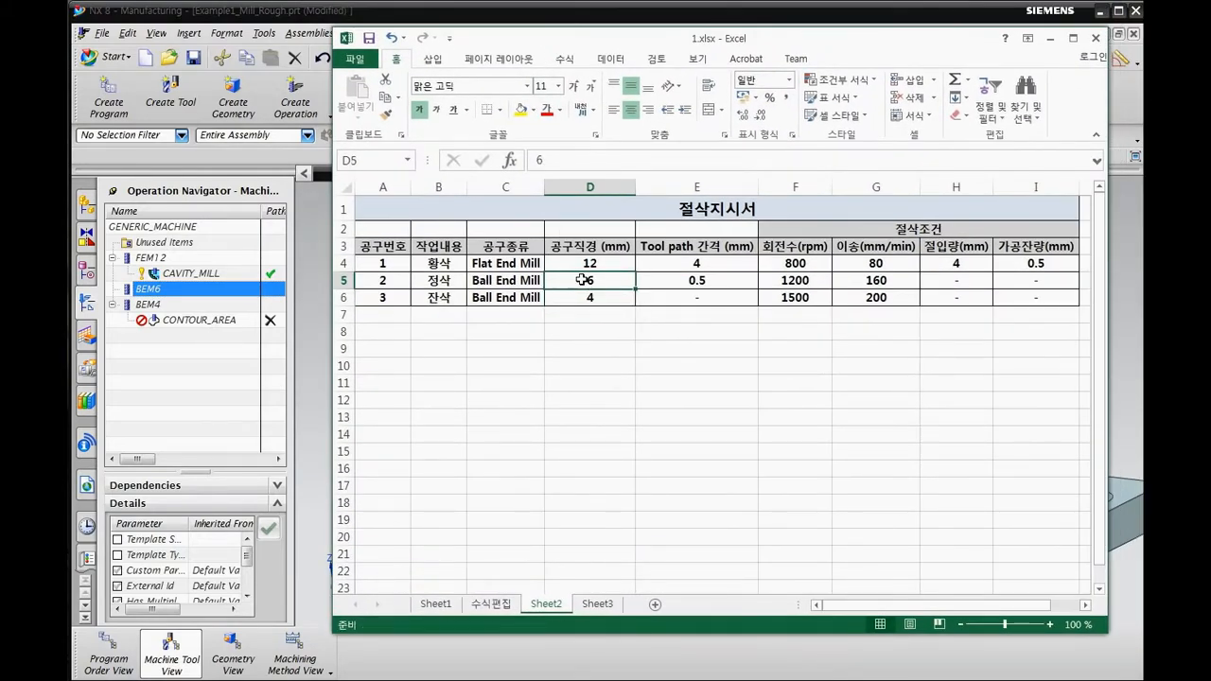
pyautogui.moveTo(610, 40); pyautogui.dragTo(1210, 40)
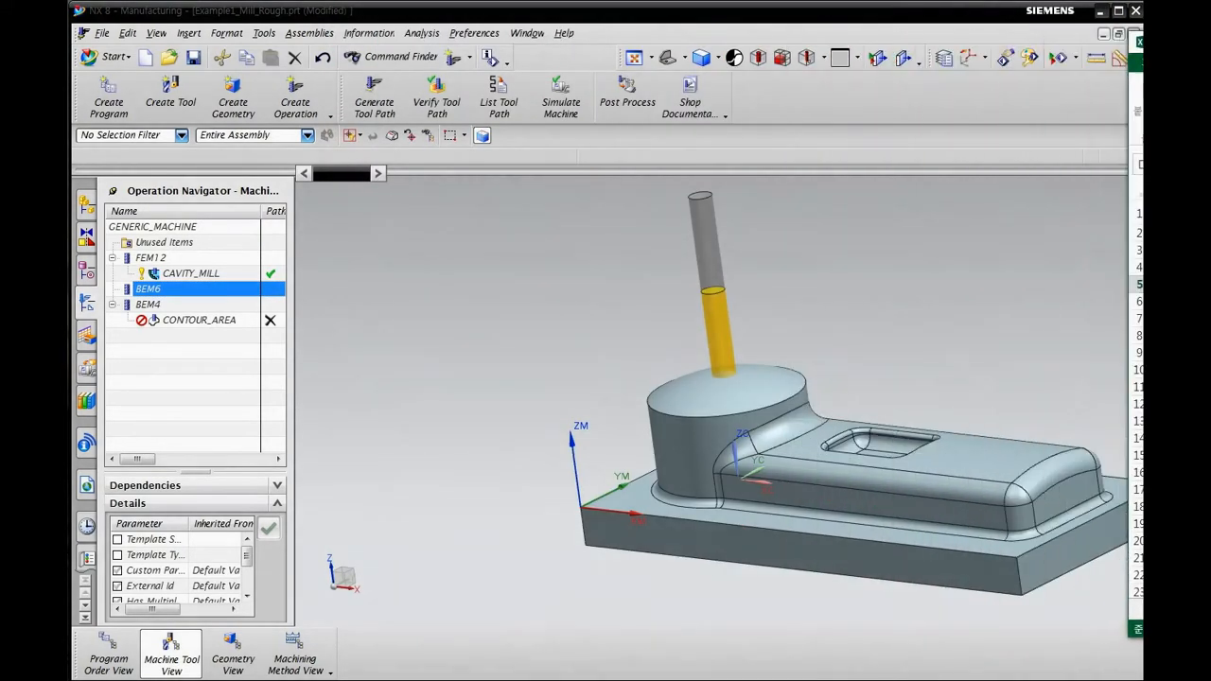
# Reassign the CONTOUR_AREA operation from BEM4 to the BEM6 tool in NX and open it for editing
pyautogui.click(180, 320)
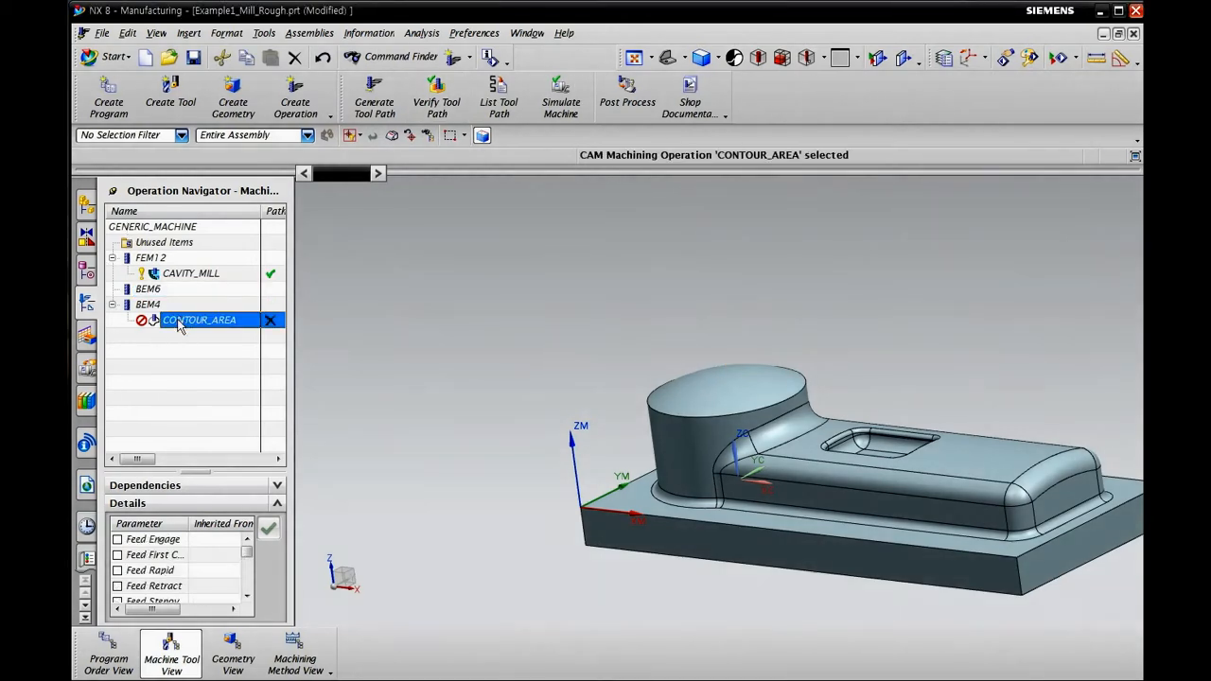
pyautogui.moveTo(180, 324); pyautogui.dragTo(180, 289)
pyautogui.doubleClick(204, 305)
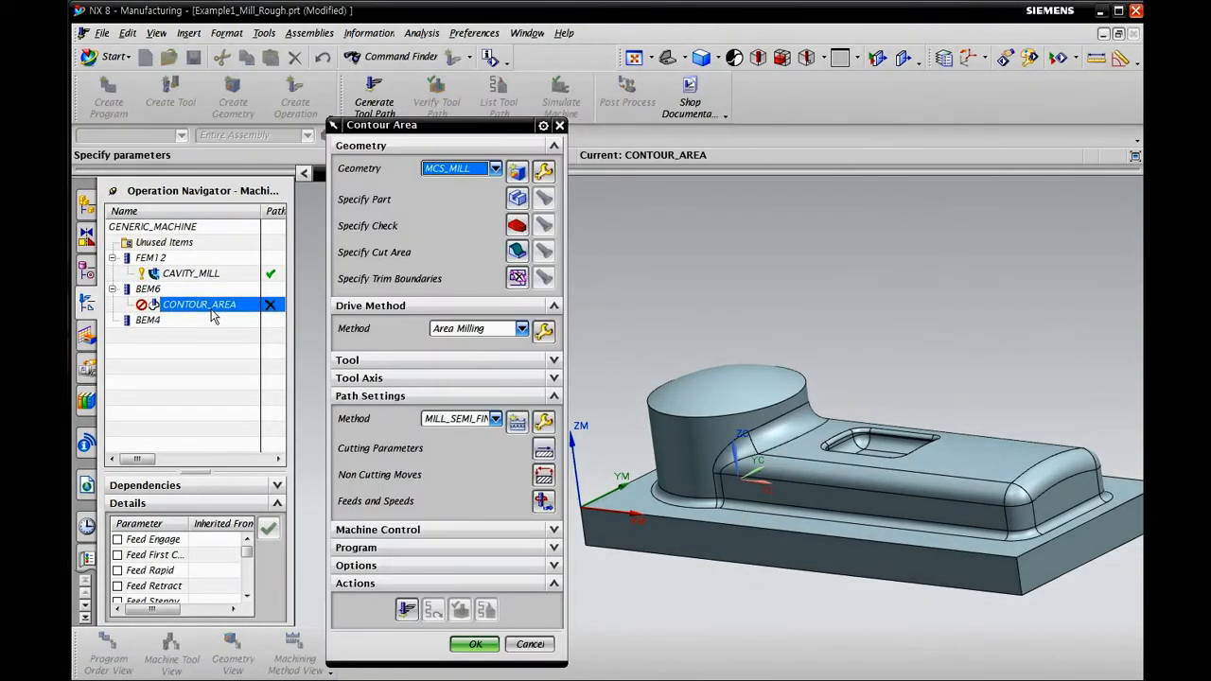
# Try BEM4 and FEM12 as the Contour Area operation's tool and set it back to BEM6
pyautogui.click(555, 361)
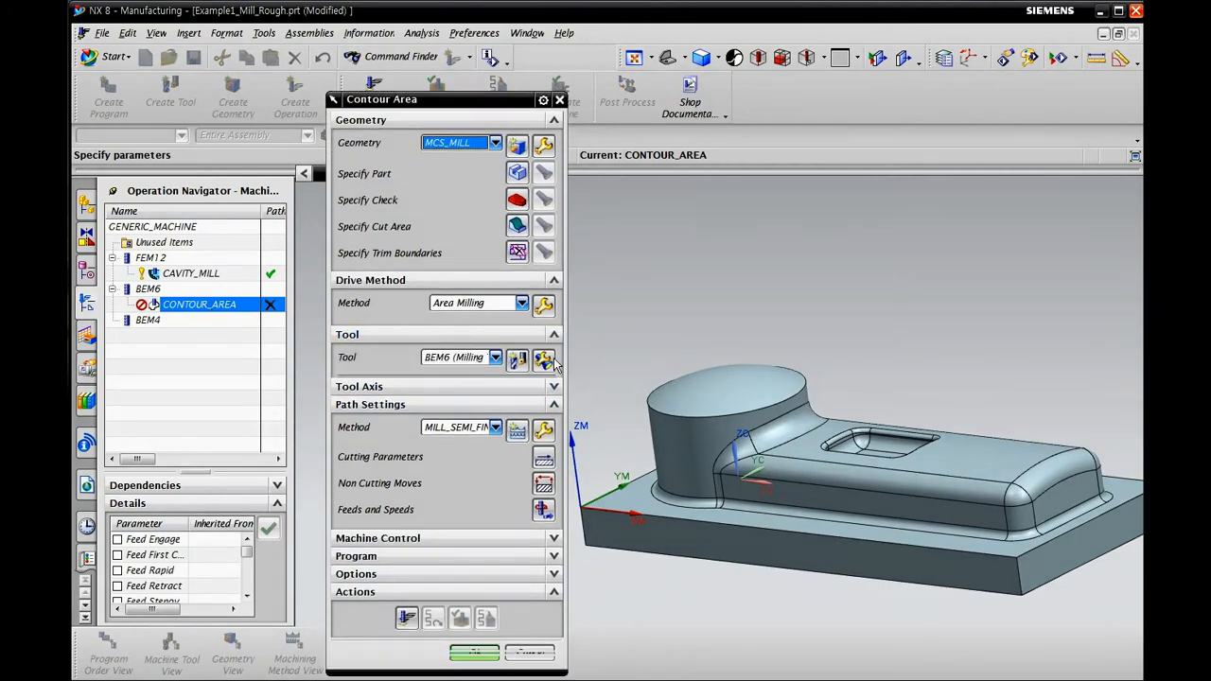
pyautogui.click(485, 329)
pyautogui.click(477, 345)
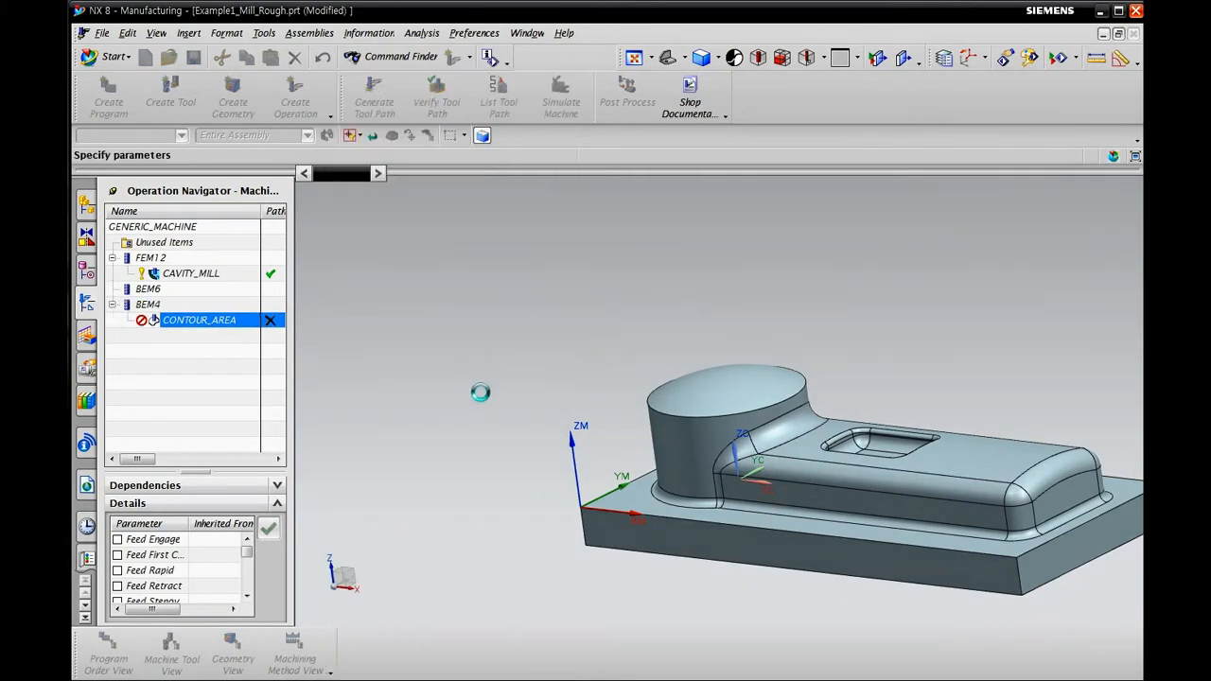
pyautogui.click(463, 330)
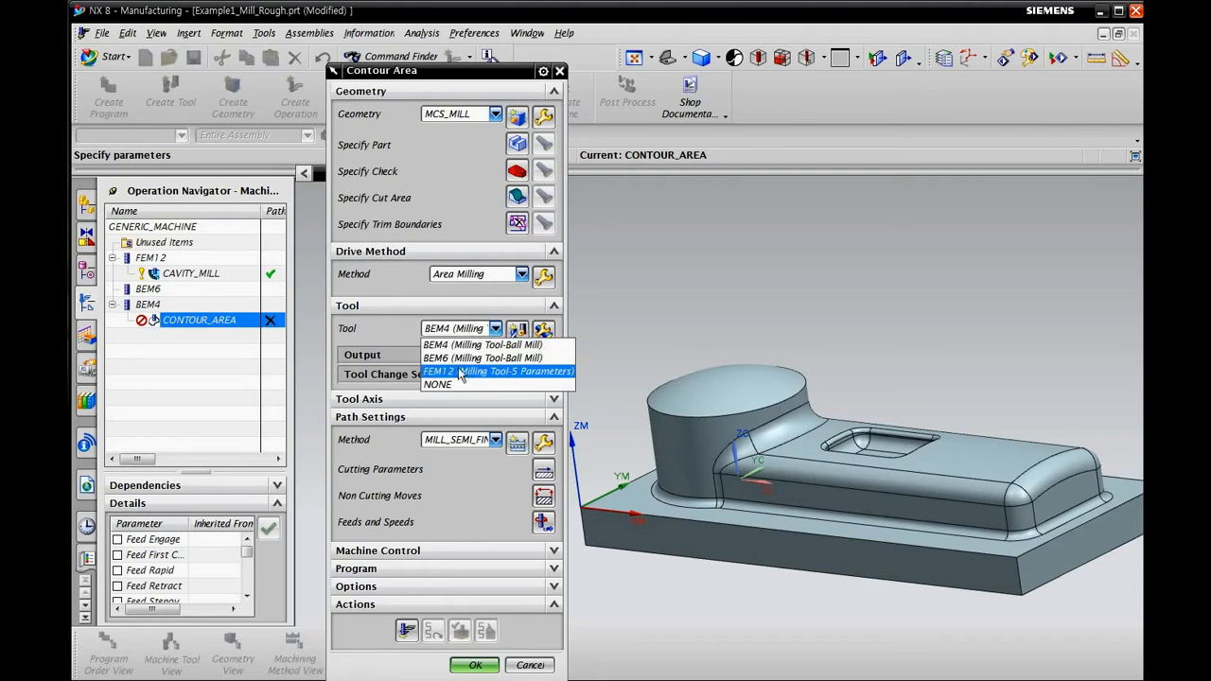
pyautogui.click(461, 376)
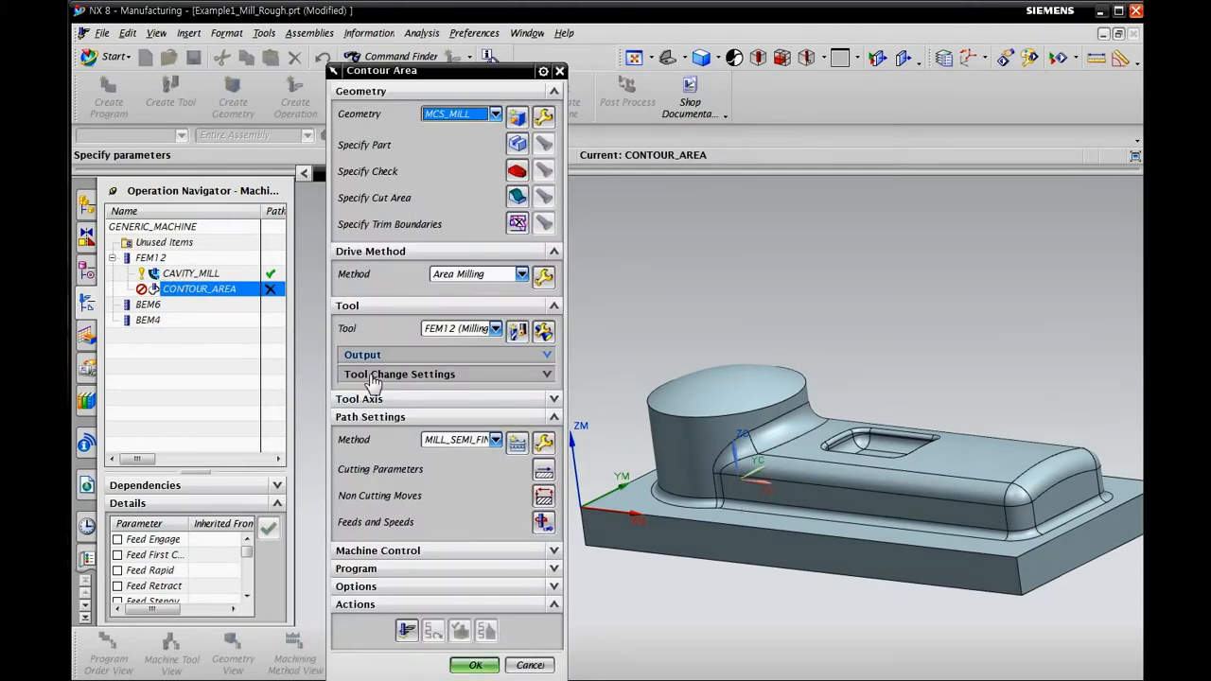
pyautogui.click(494, 328)
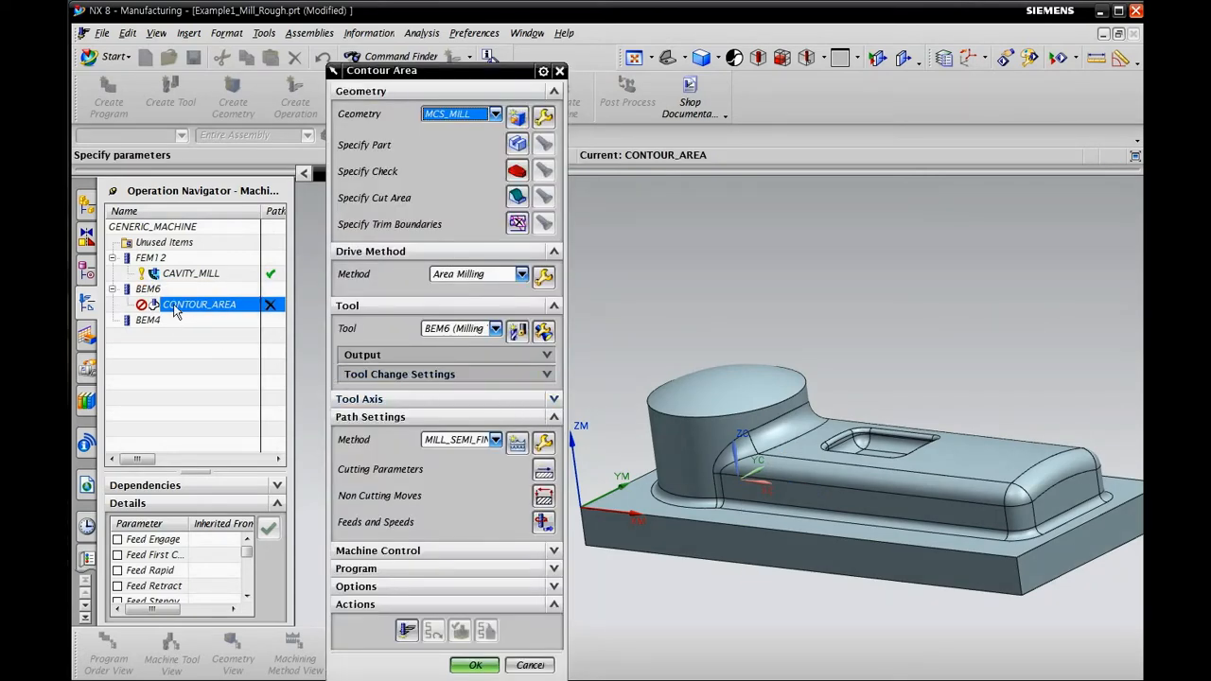
# Set the Contour Area geometry to WORKPIECE, display the inherited part geometry and accept the operation
pyautogui.click(478, 115)
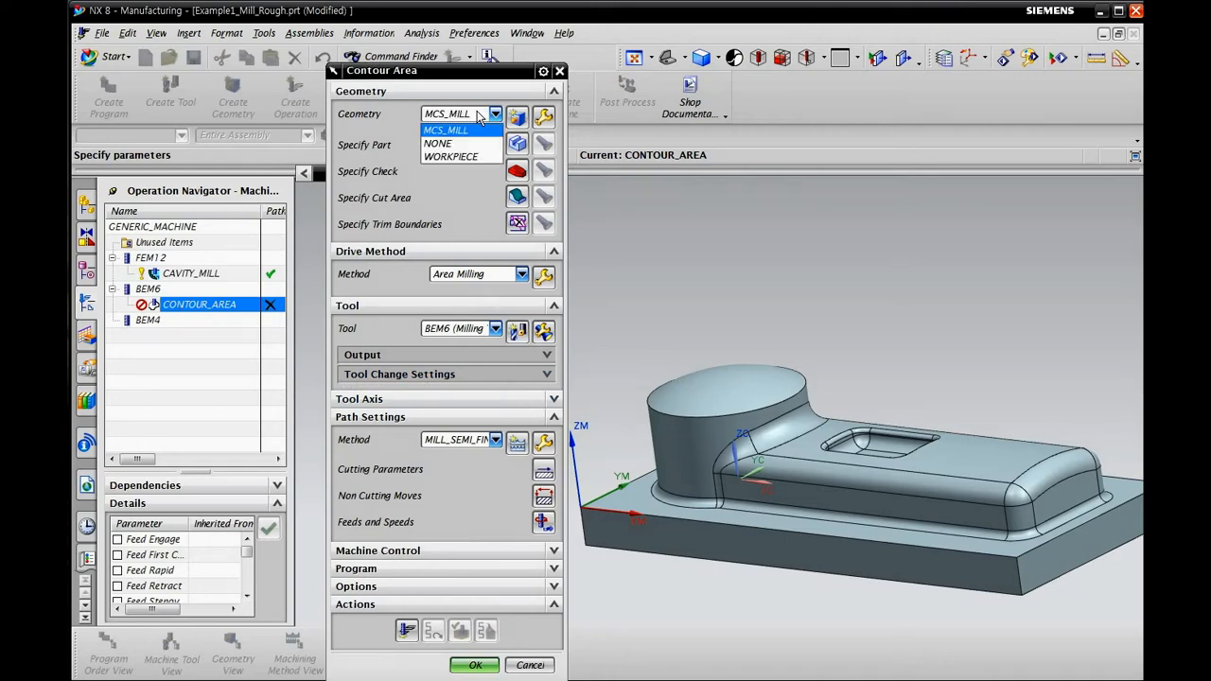
pyautogui.click(472, 157)
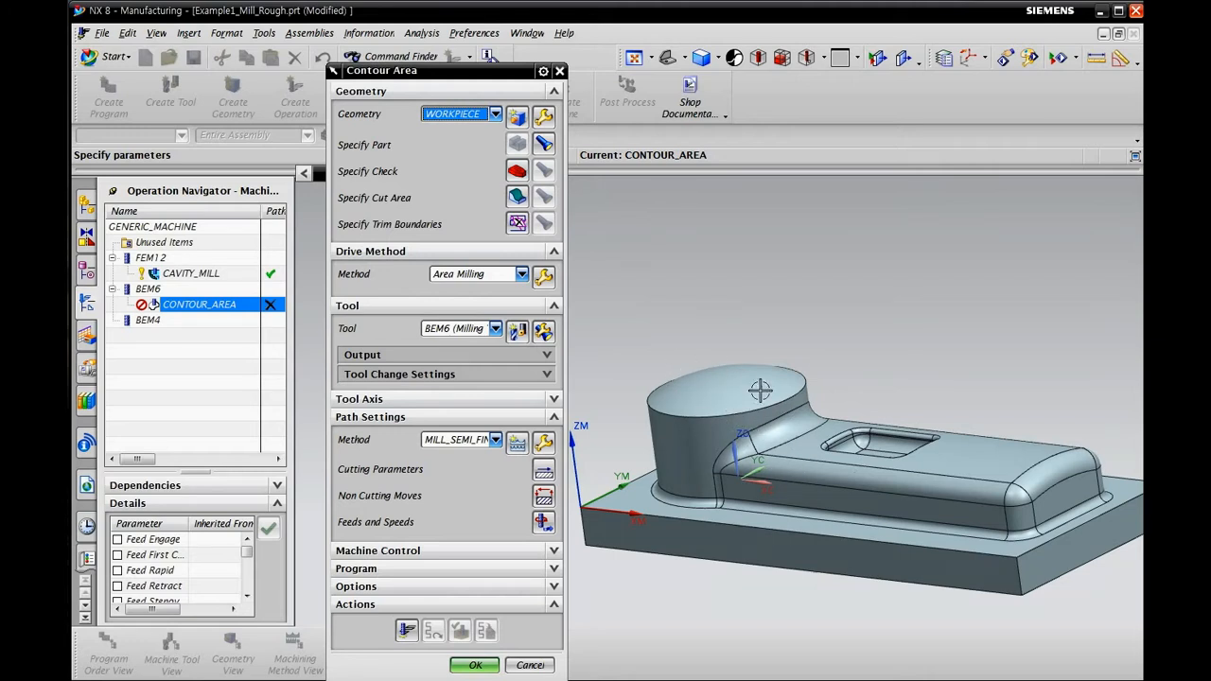
pyautogui.click(544, 144)
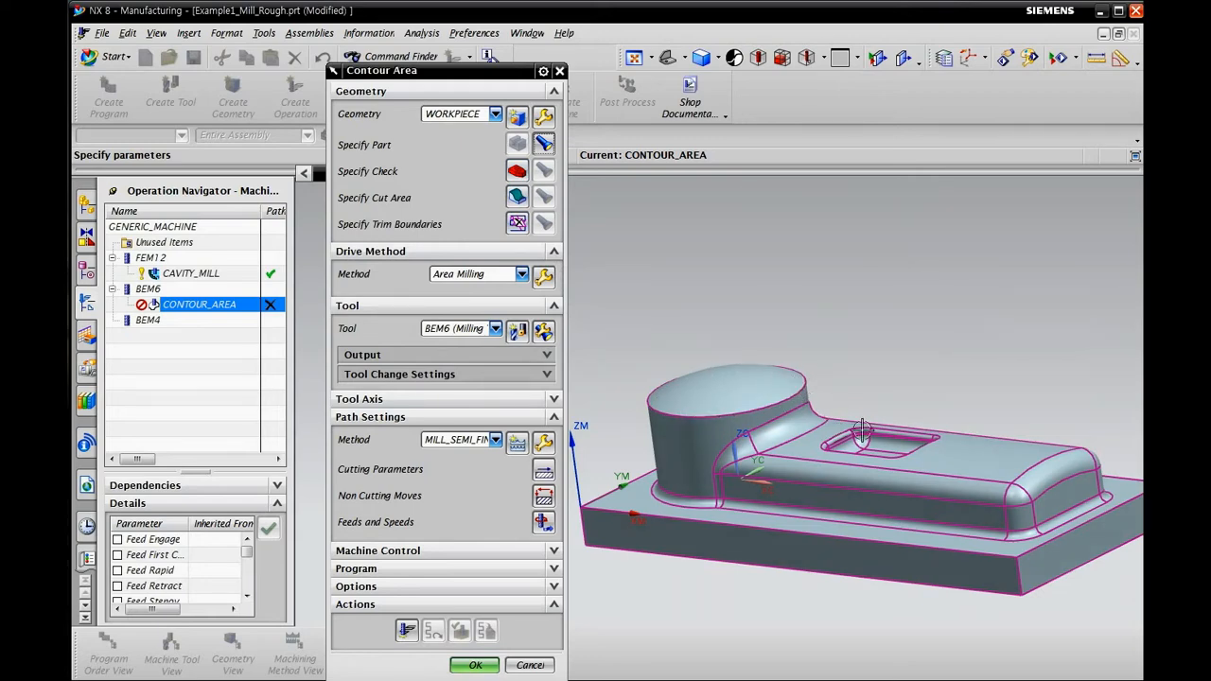
pyautogui.click(473, 666)
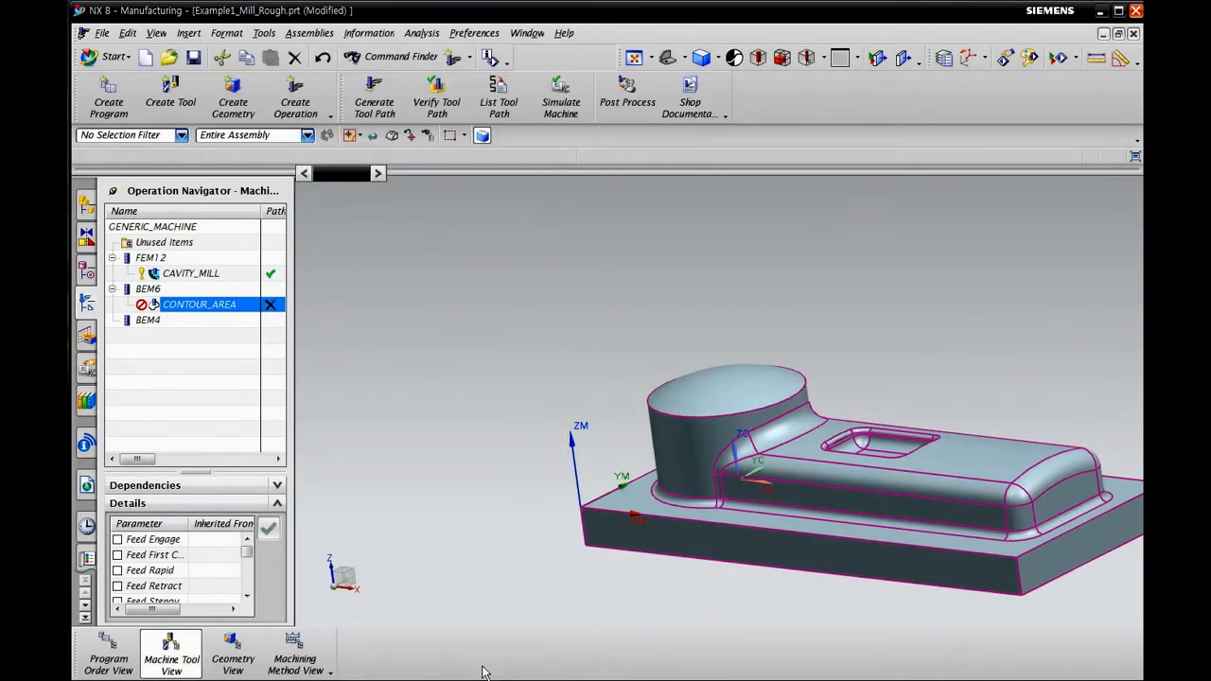
# Orient the part to the Front model view with the whole side profile in sight
pyautogui.click(85, 271)
pyautogui.click(112, 242)
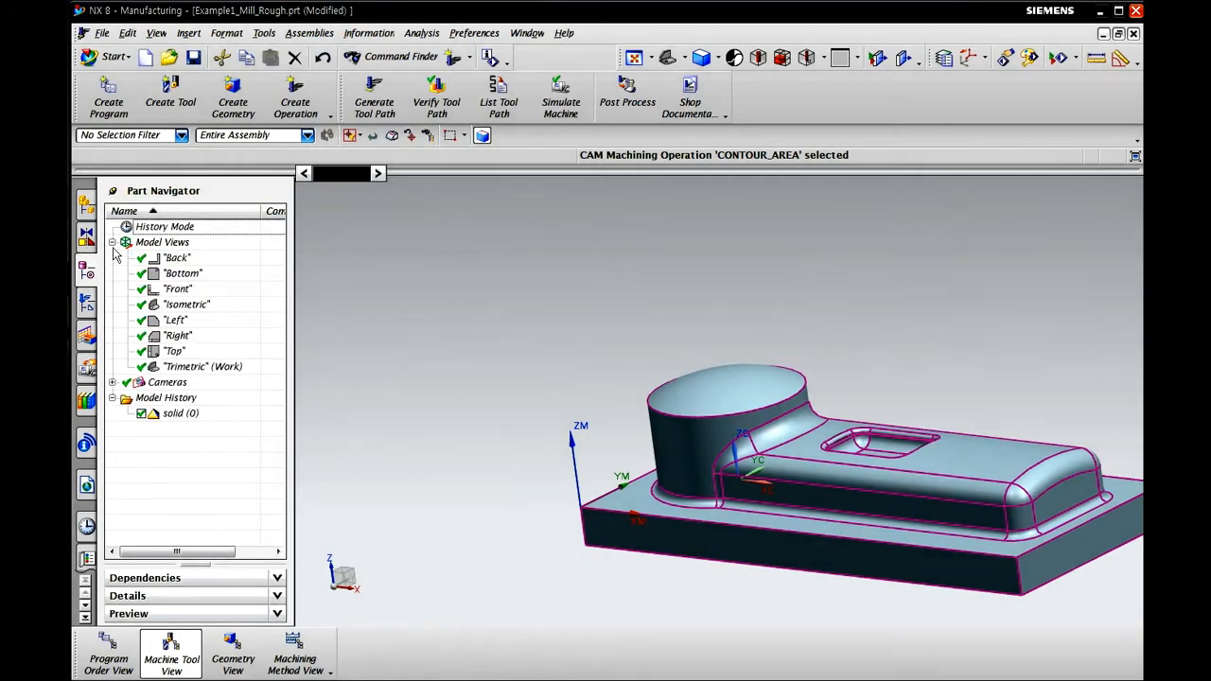
pyautogui.doubleClick(177, 289)
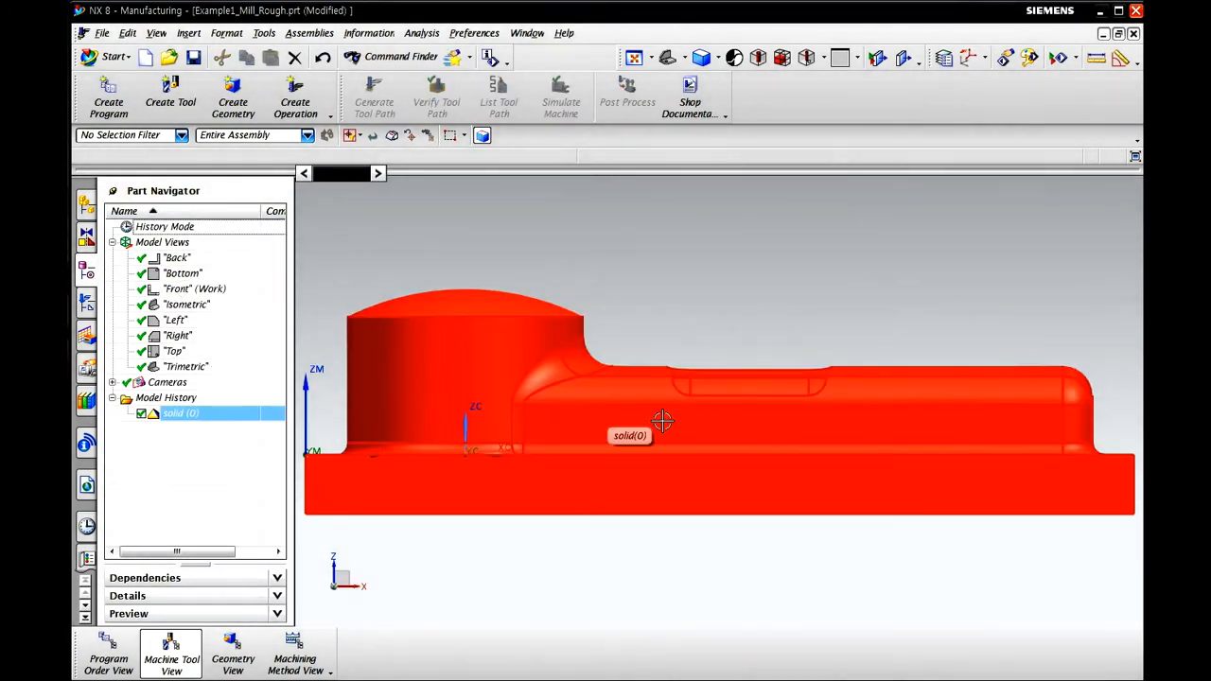
pyautogui.scroll(-2, 595, 530)
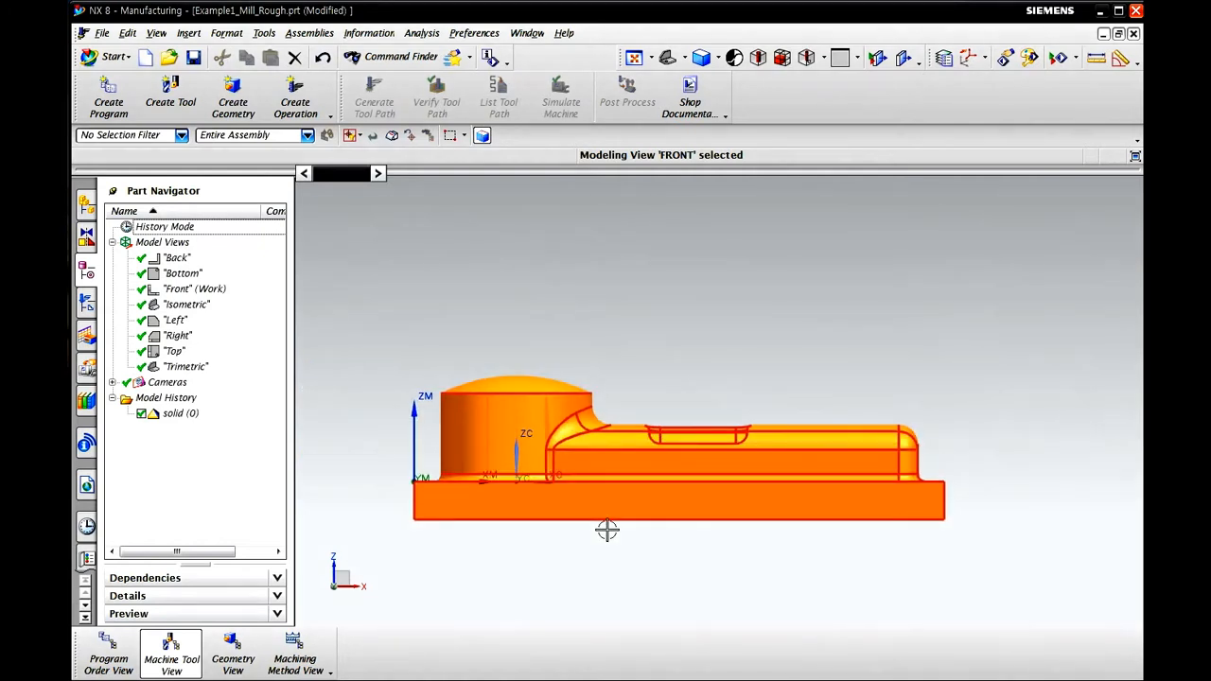
pyautogui.doubleClick(179, 305)
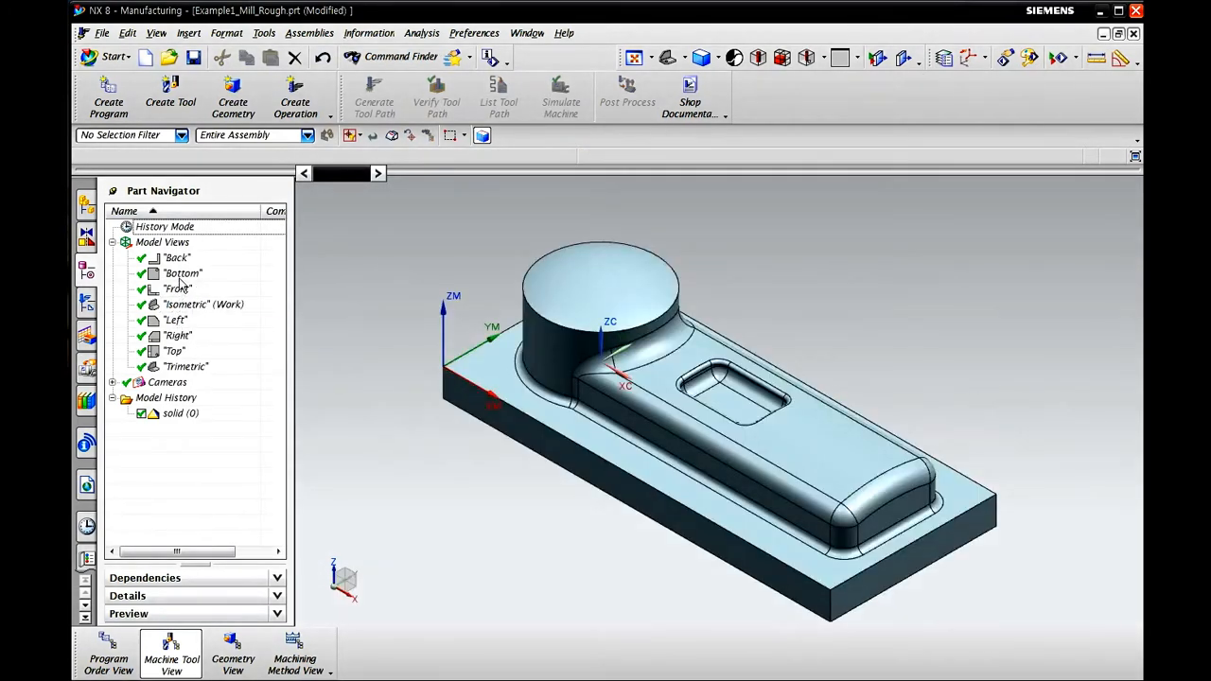
pyautogui.doubleClick(179, 289)
pyautogui.scroll(3, 706, 601)
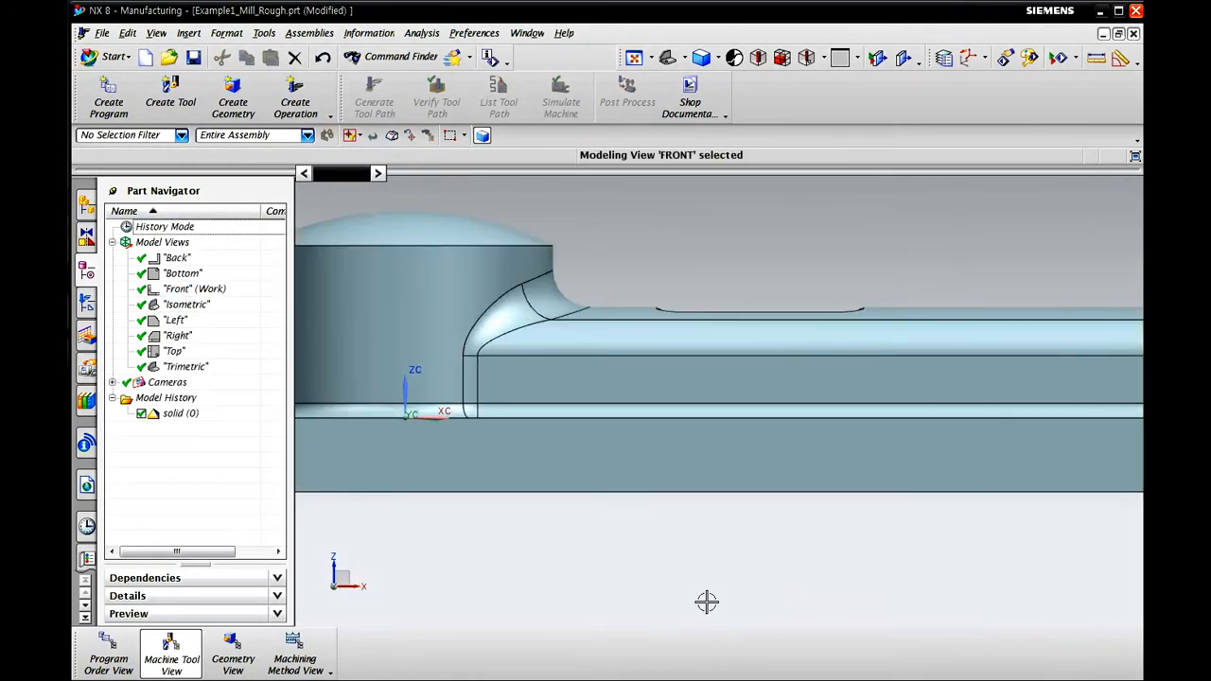
pyautogui.scroll(-3, 707, 602)
pyautogui.keyDown('shift'); pyautogui.moveTo(662, 581); pyautogui.dragTo(765, 533, button='middle'); pyautogui.keyUp('shift')
# Reopen CONTOUR_AREA, specify all faces above the base plate's side walls as the cut area, and display the selected area
pyautogui.click(86, 308)
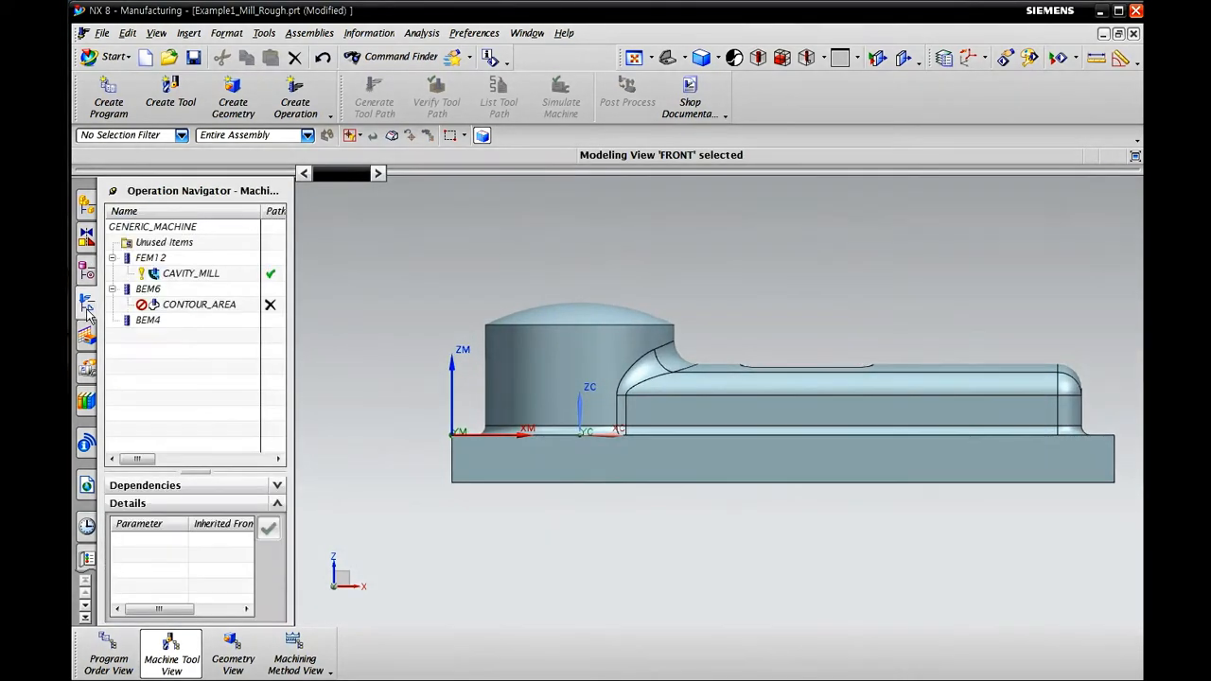
pyautogui.doubleClick(170, 305)
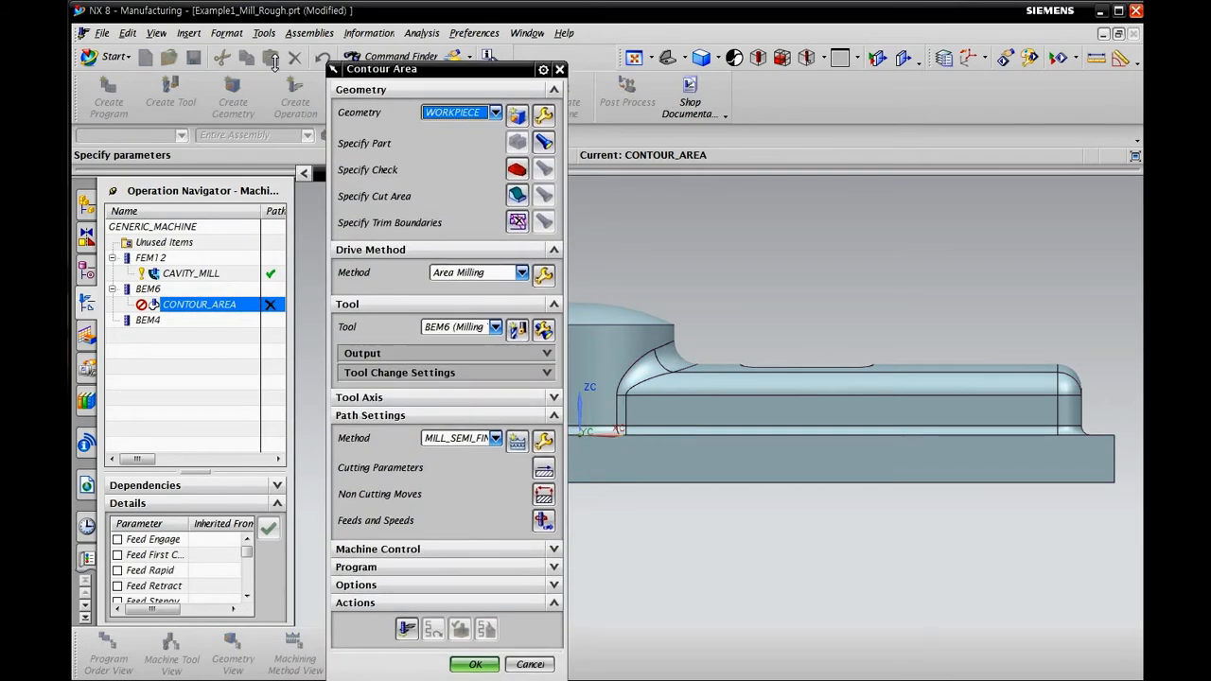
pyautogui.moveTo(410, 71); pyautogui.dragTo(211, 40)
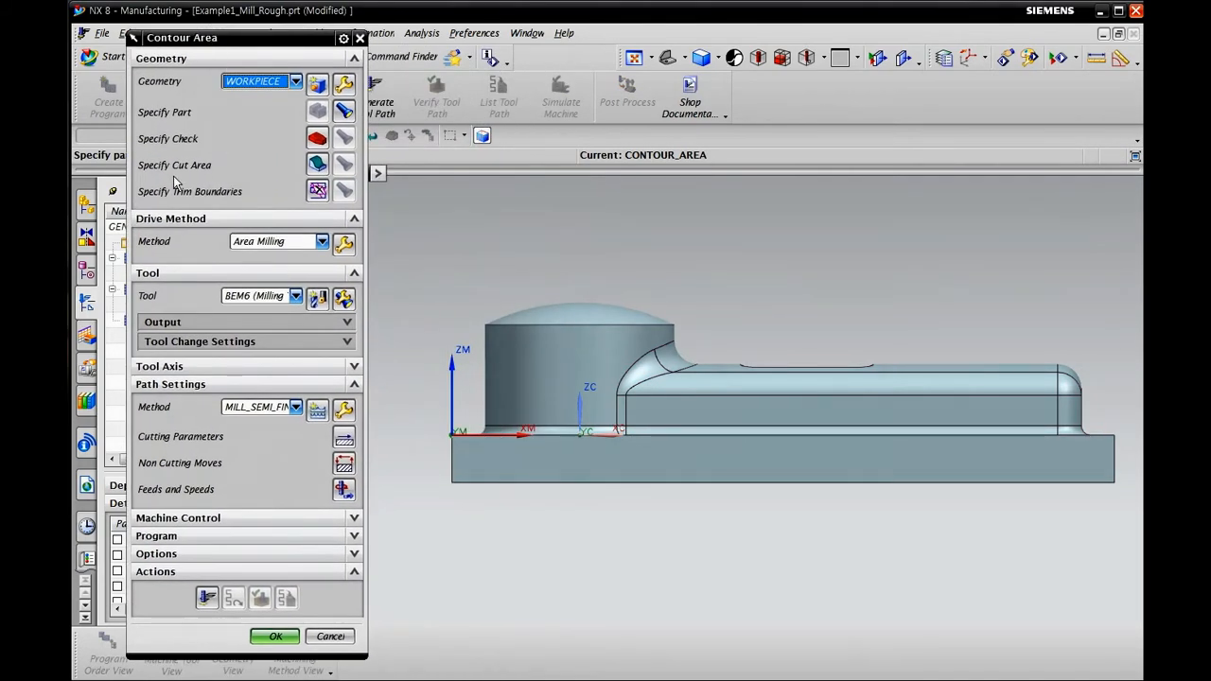
pyautogui.click(319, 167)
pyautogui.moveTo(419, 267); pyautogui.dragTo(1088, 458)
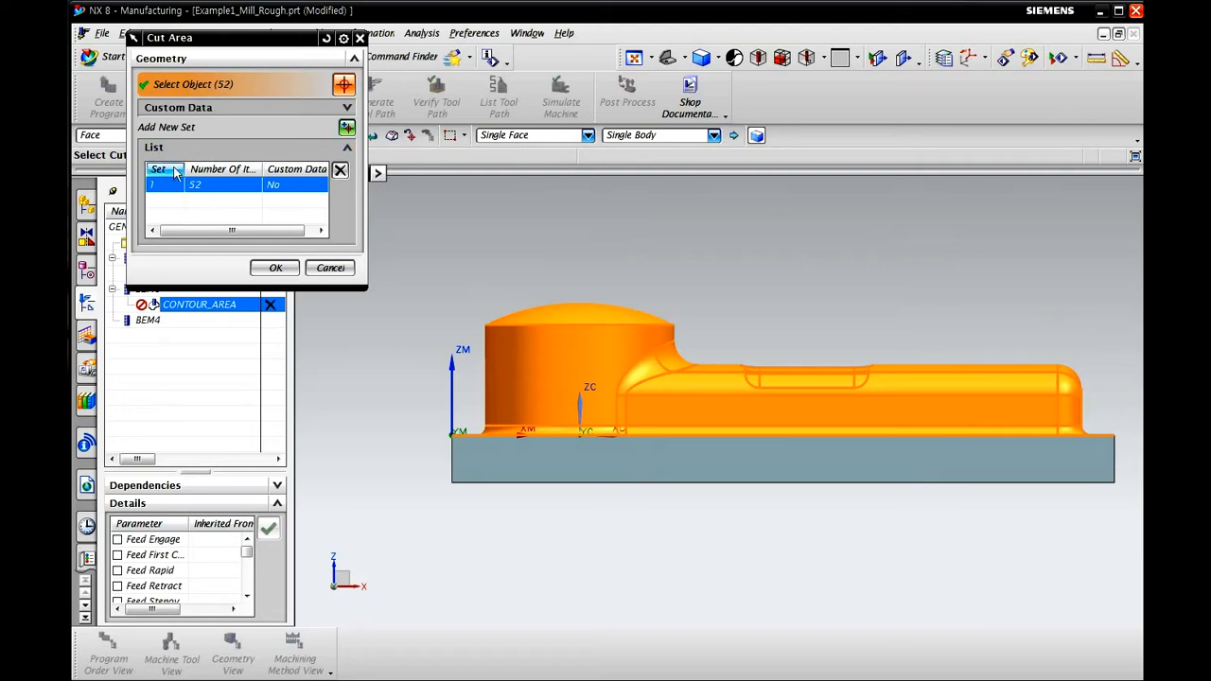
pyautogui.moveTo(784, 306); pyautogui.dragTo(714, 414, button='middle')
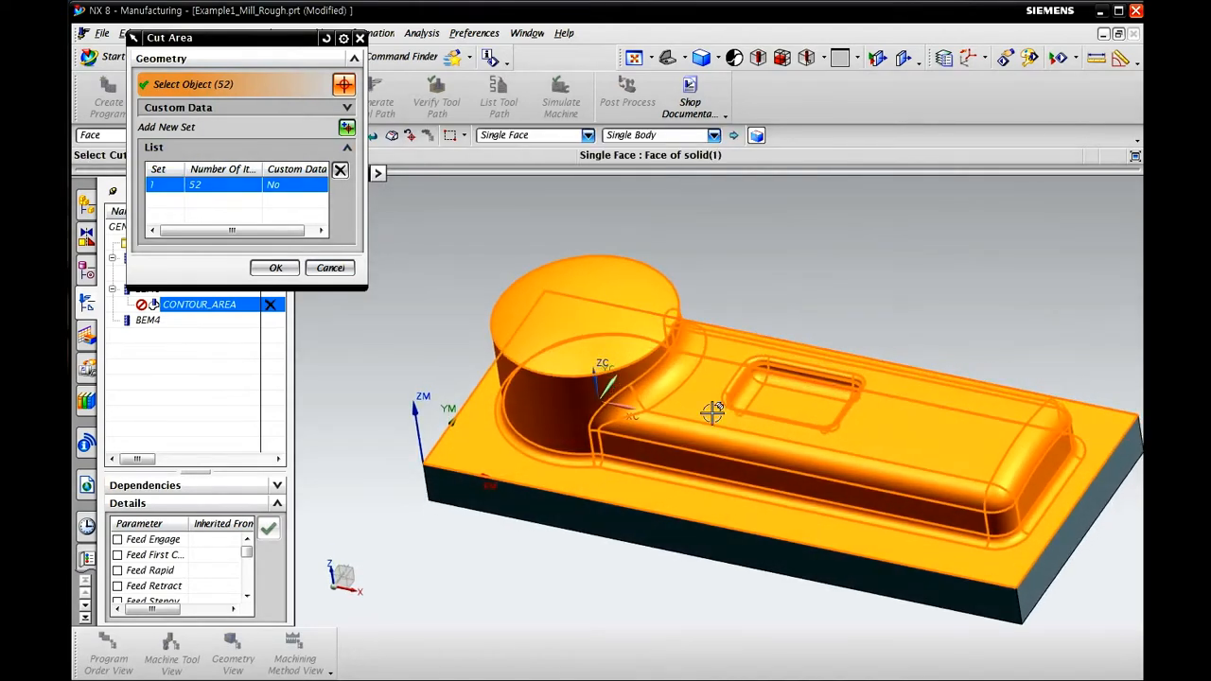
pyautogui.click(276, 268)
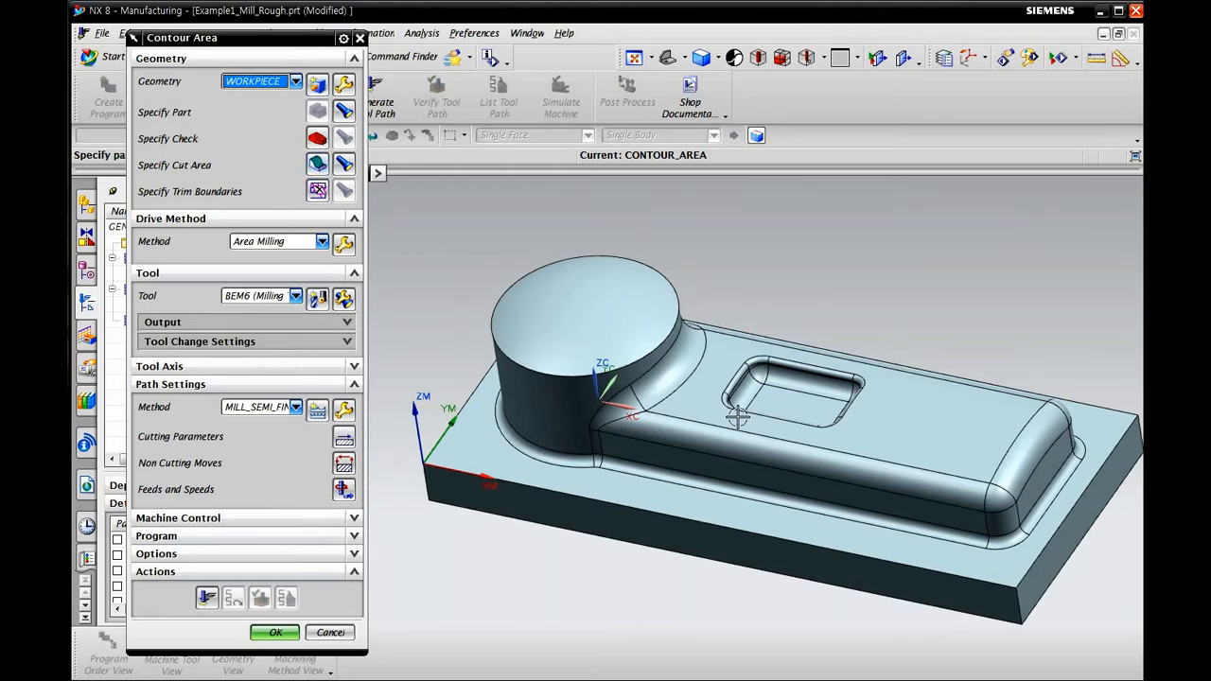
pyautogui.click(343, 165)
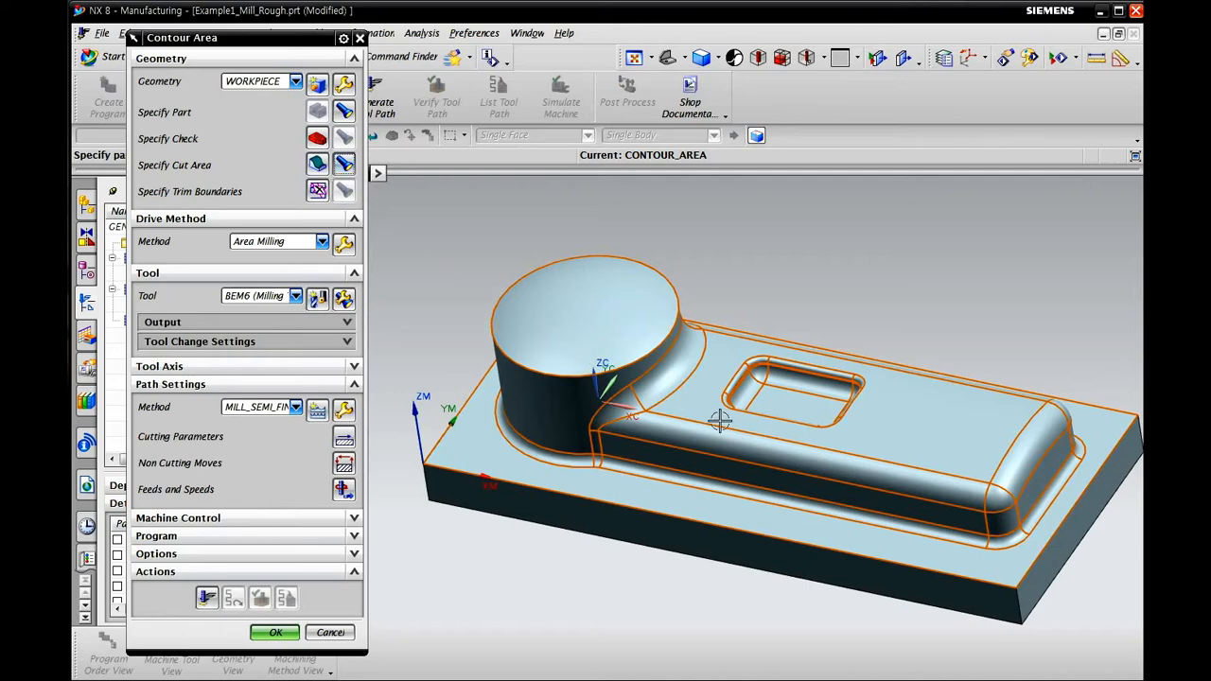
# Check the tool axis setting of the Contour Area operation
pyautogui.moveTo(719, 419); pyautogui.dragTo(740, 435, button='middle')
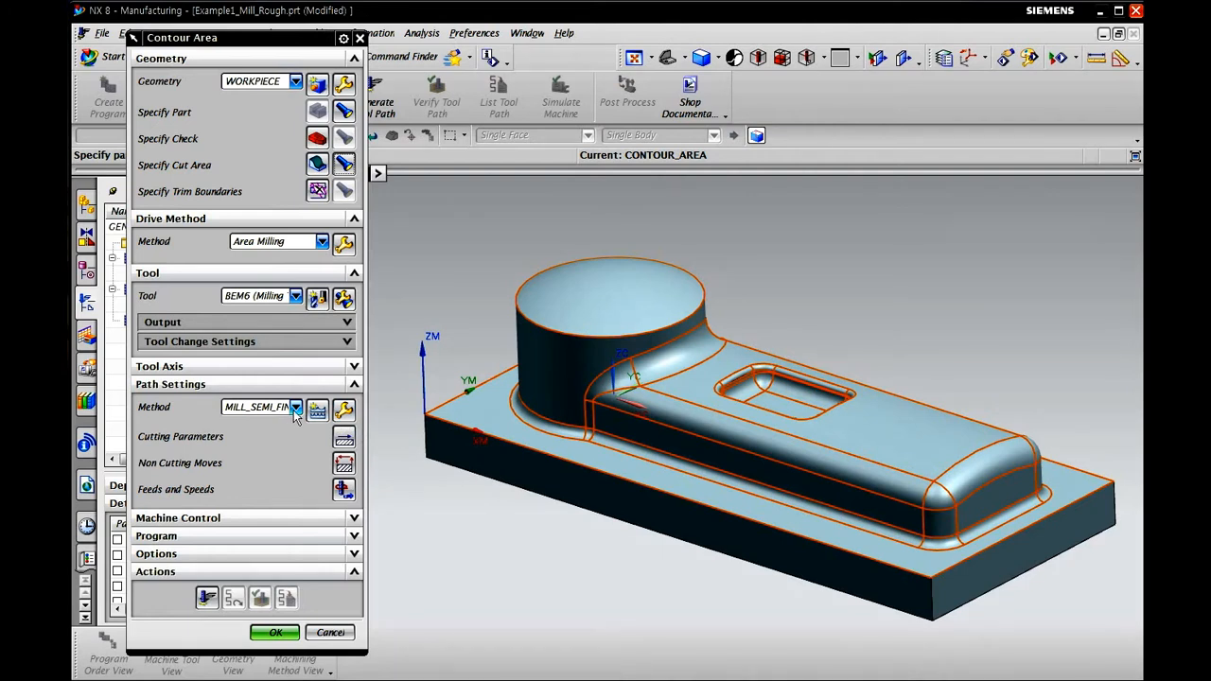
pyautogui.click(352, 367)
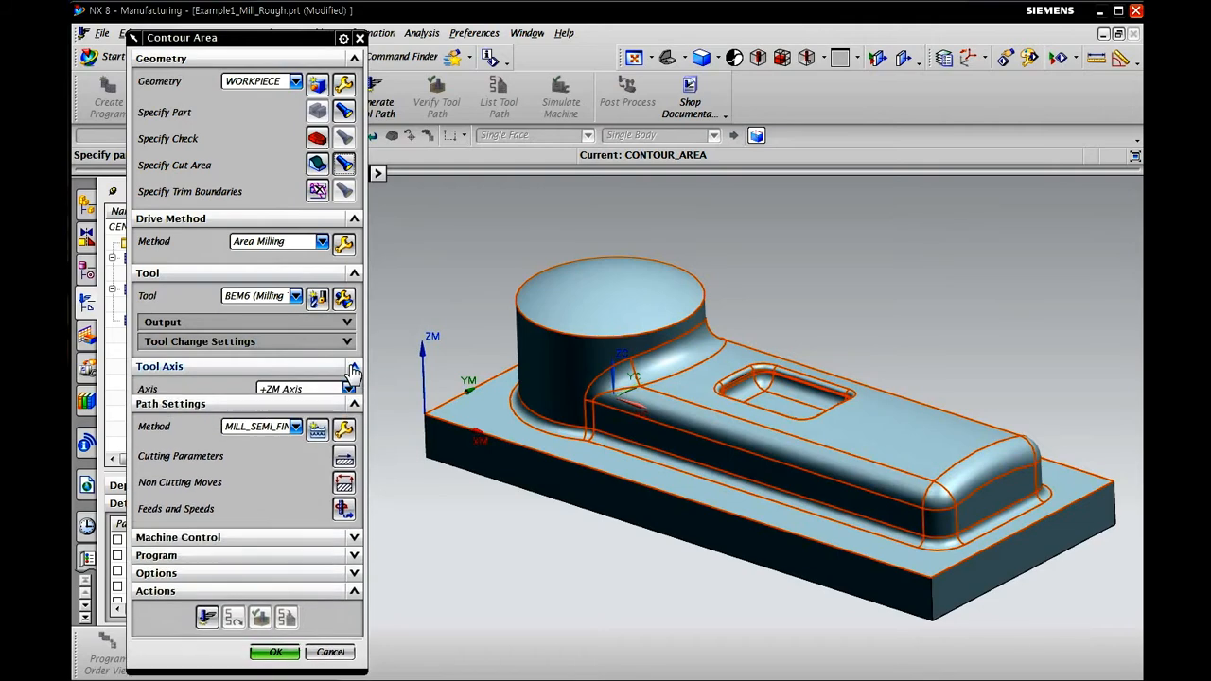
pyautogui.click(354, 366)
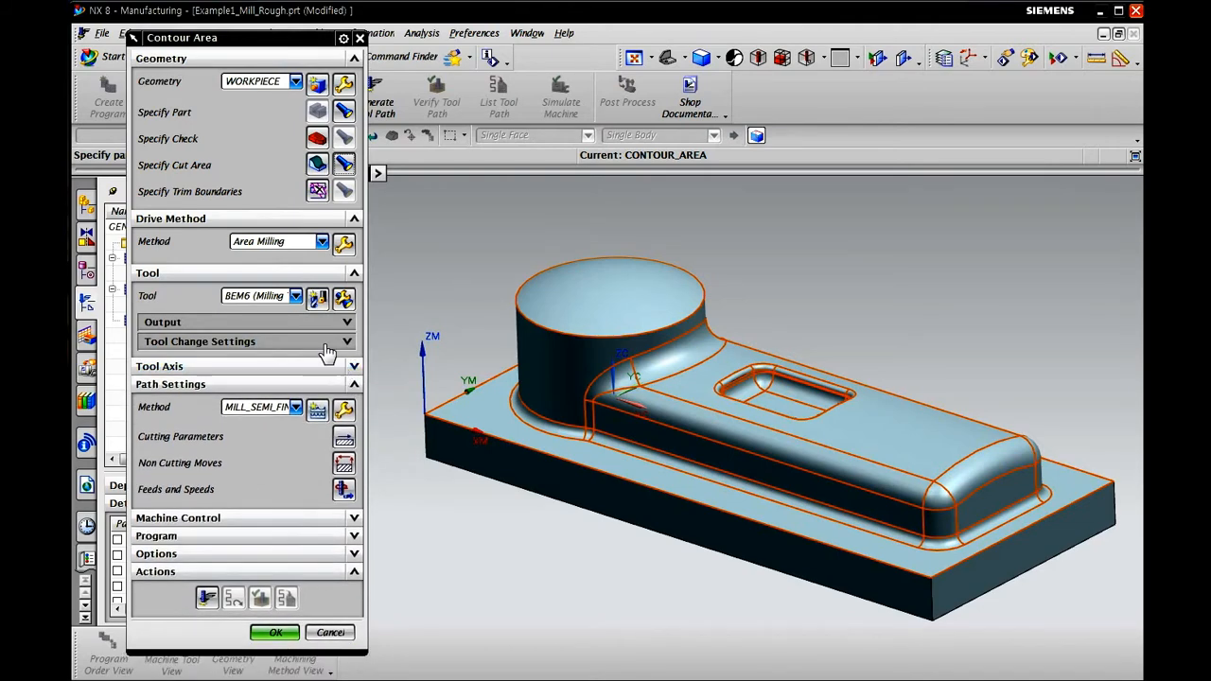
pyautogui.click(354, 274)
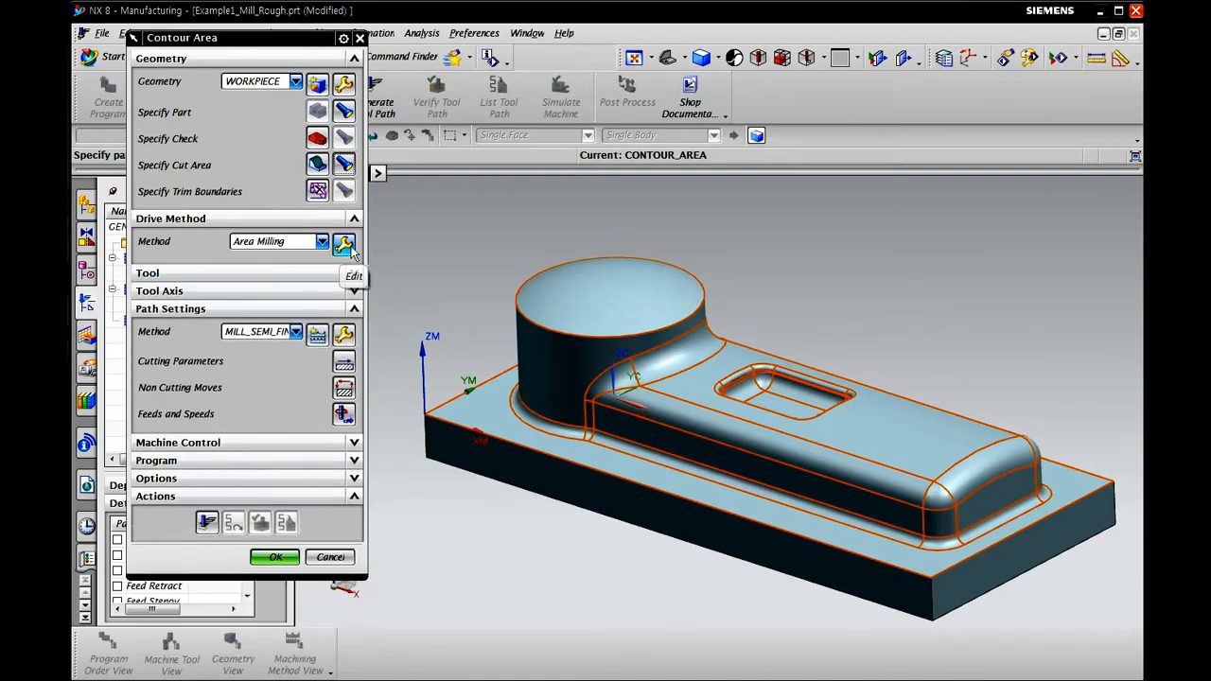
# Edit the Area Milling drive method to use a Constant stepover with a maximum distance of 0.5 mm
pyautogui.click(344, 245)
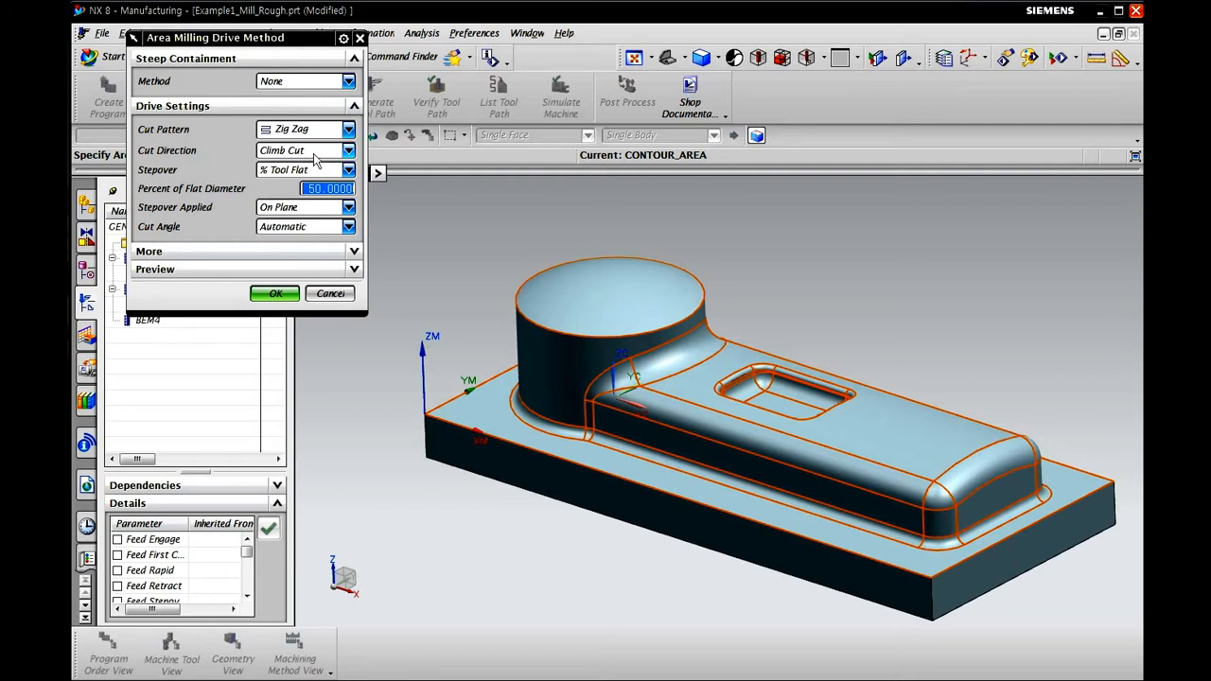
pyautogui.click(322, 170)
pyautogui.click(316, 185)
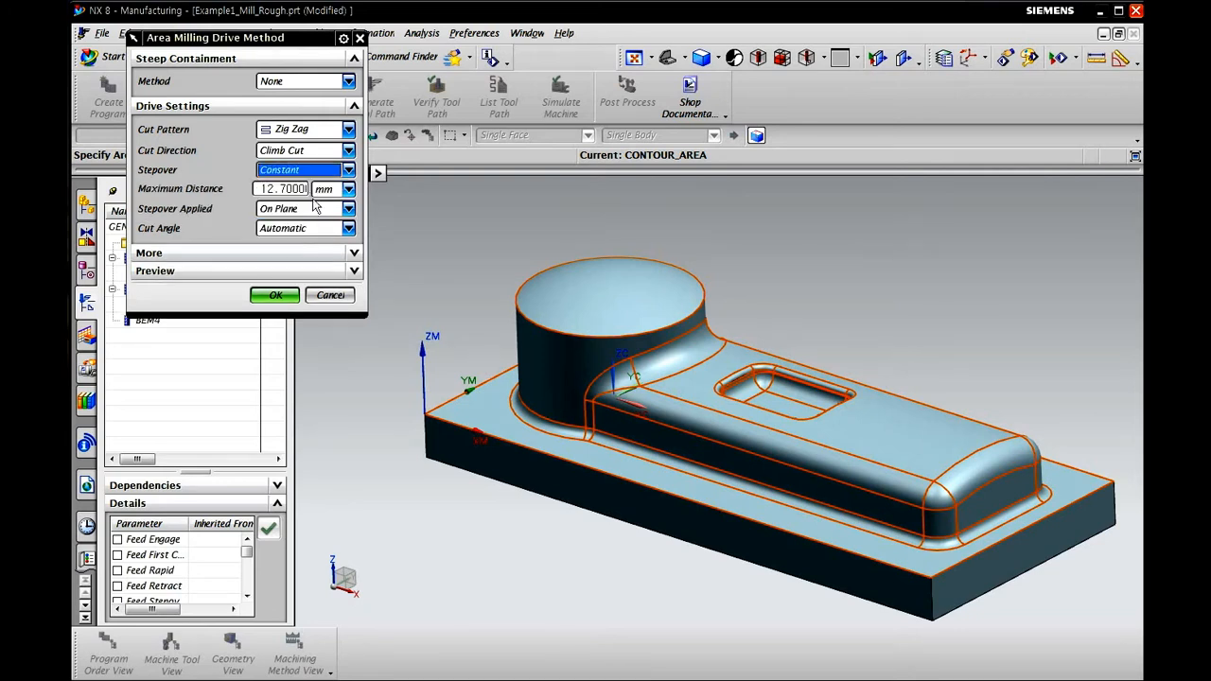
pyautogui.click(301, 189)
pyautogui.write('0.5')
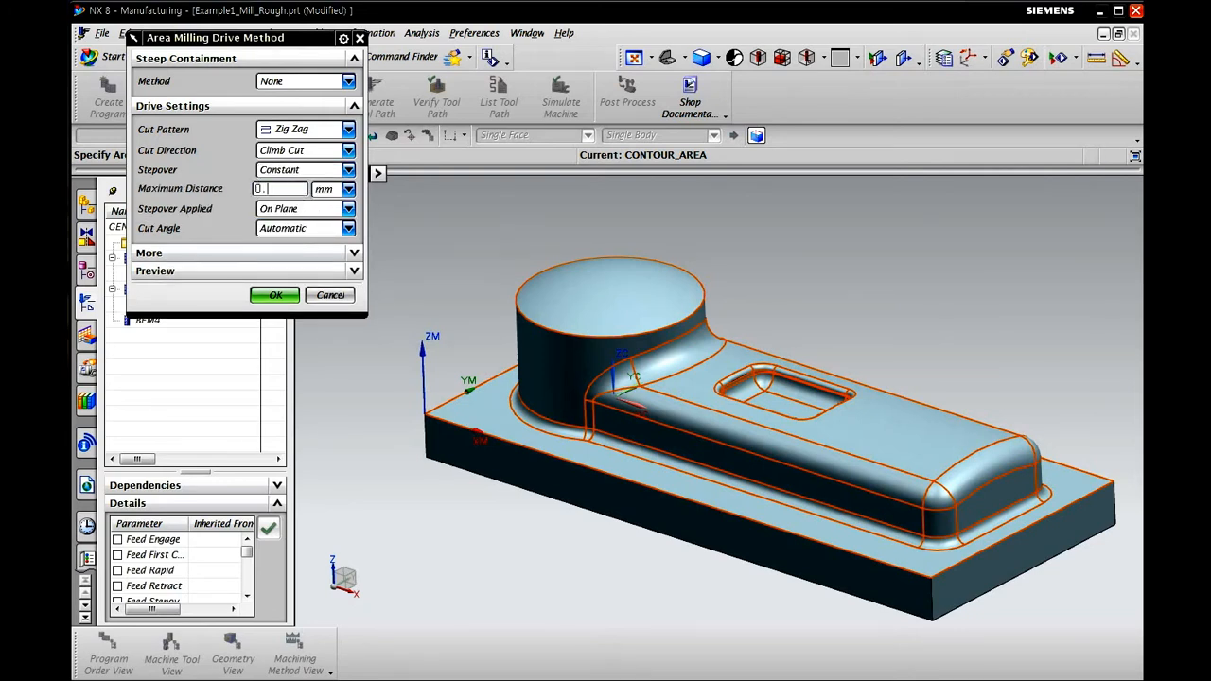
# Try On Part for Stepover Applied and set it back to On Plane
pyautogui.click(309, 210)
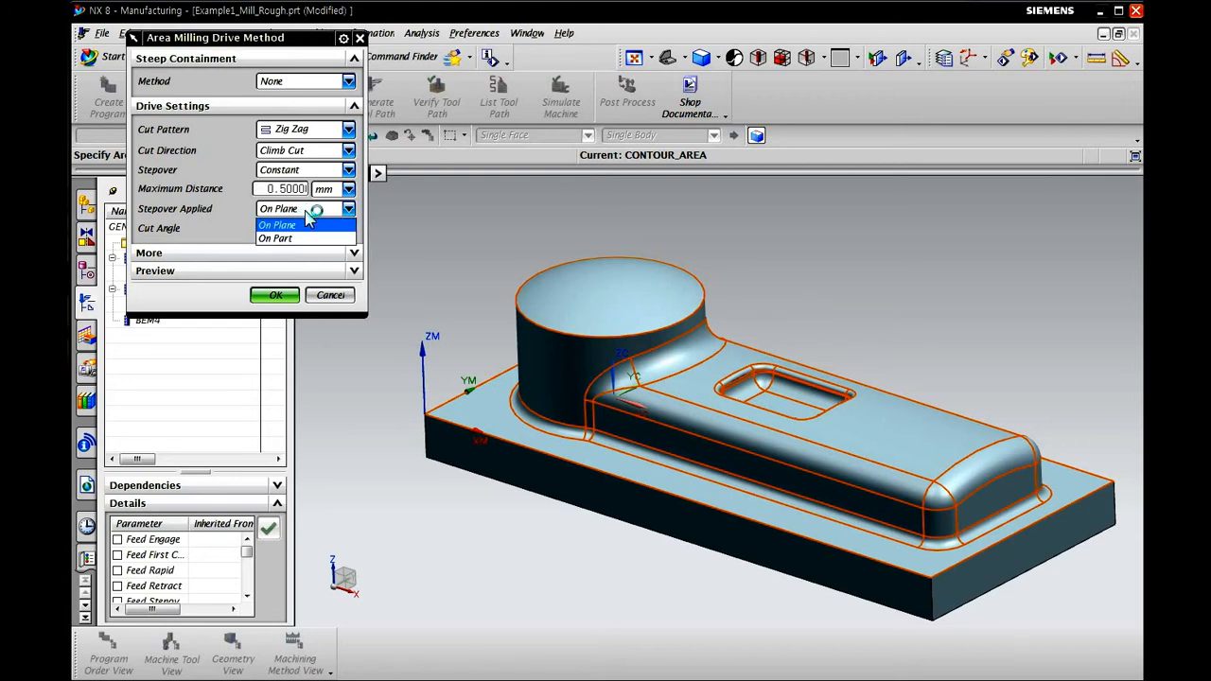
pyautogui.click(310, 219)
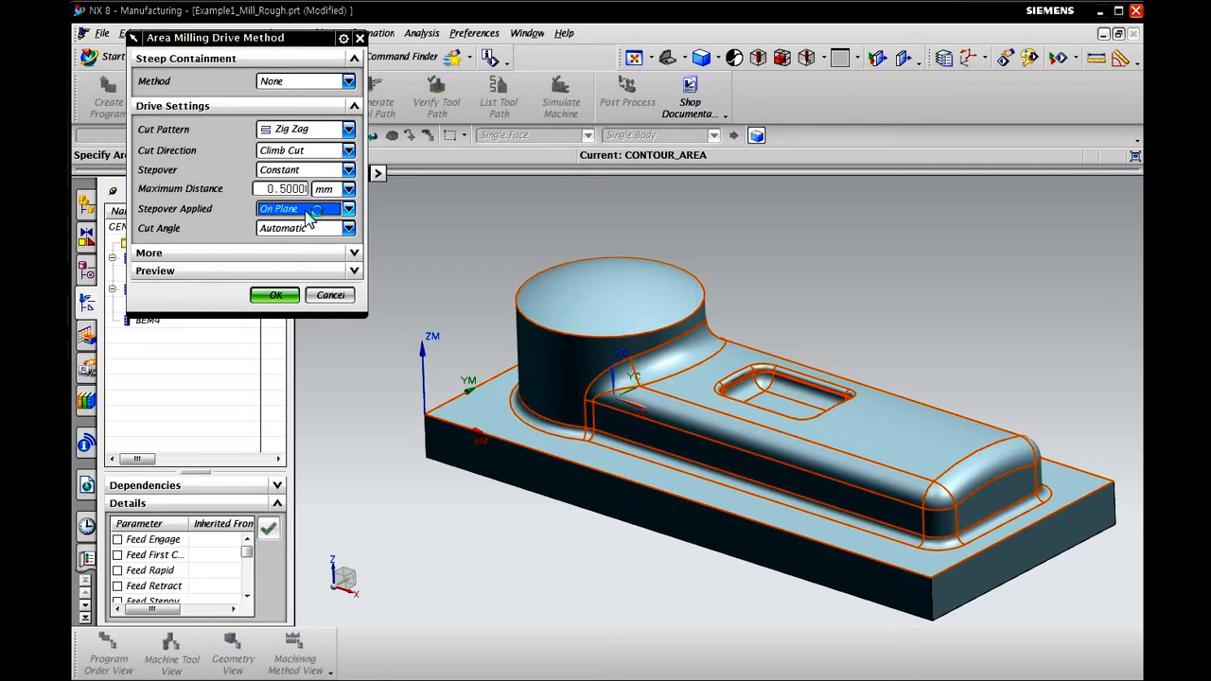
pyautogui.click(309, 210)
pyautogui.click(312, 237)
pyautogui.click(301, 210)
pyautogui.click(300, 225)
# Reveal the additional drive settings, display the drive method preview on the part and accept the Area Milling settings
pyautogui.click(351, 252)
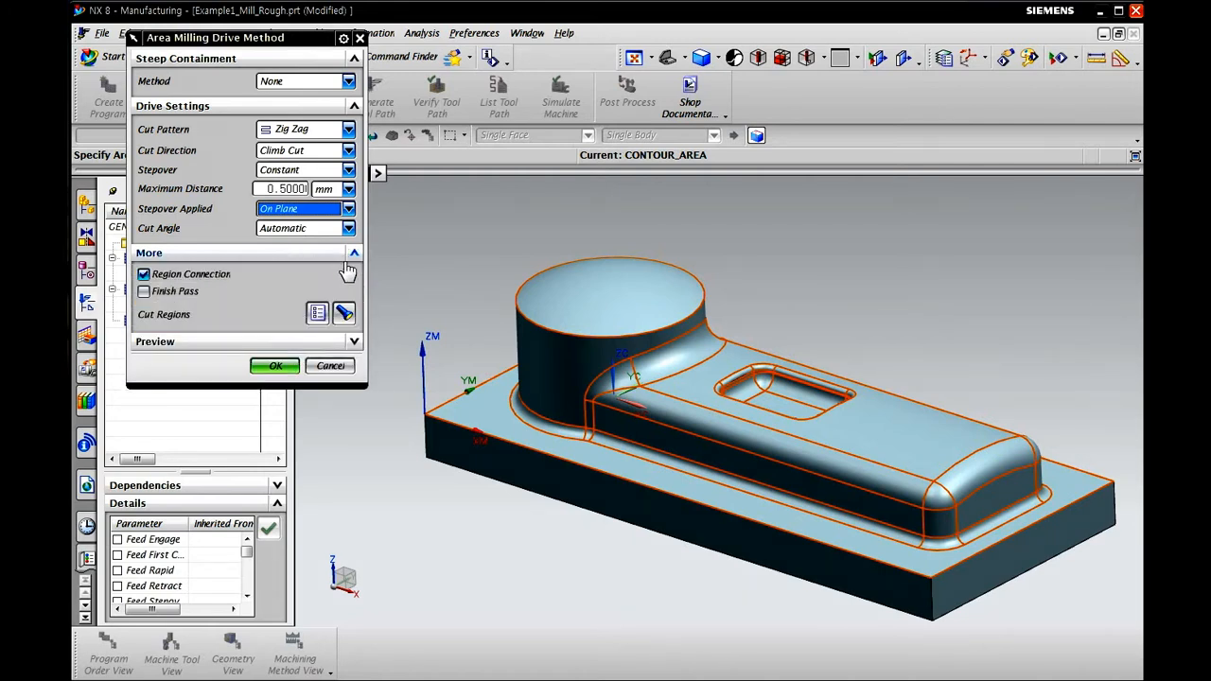
pyautogui.click(309, 344)
pyautogui.click(344, 368)
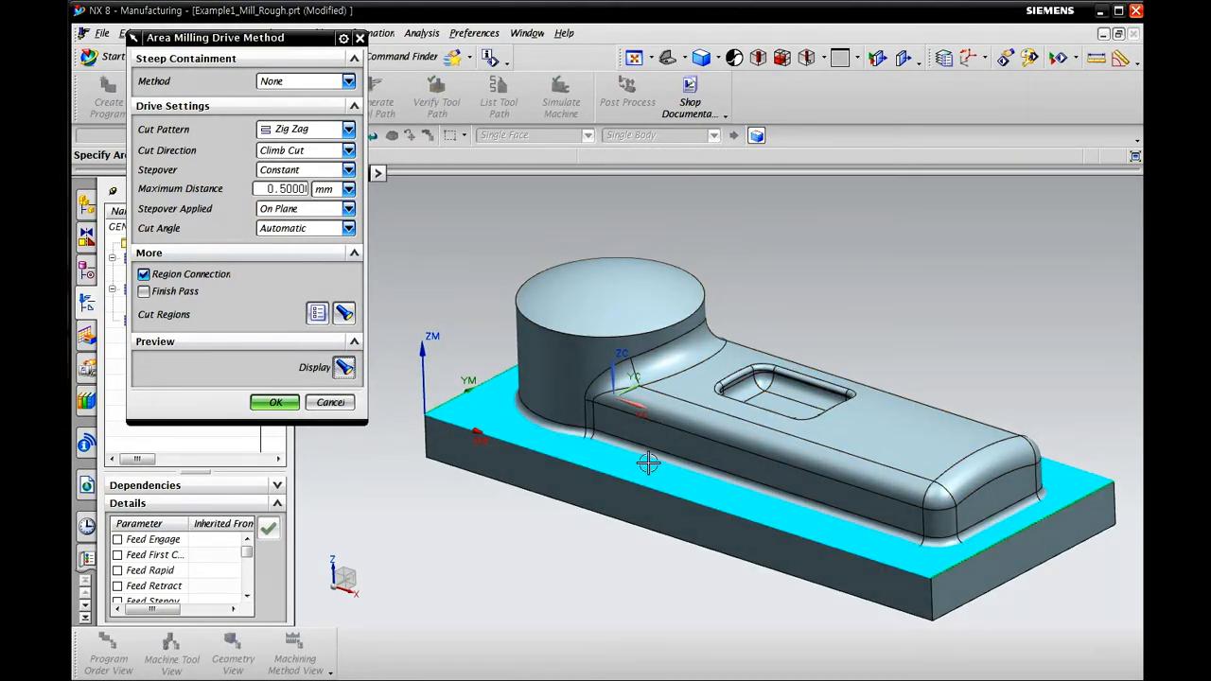
pyautogui.moveTo(652, 462); pyautogui.dragTo(635, 492, button='middle')
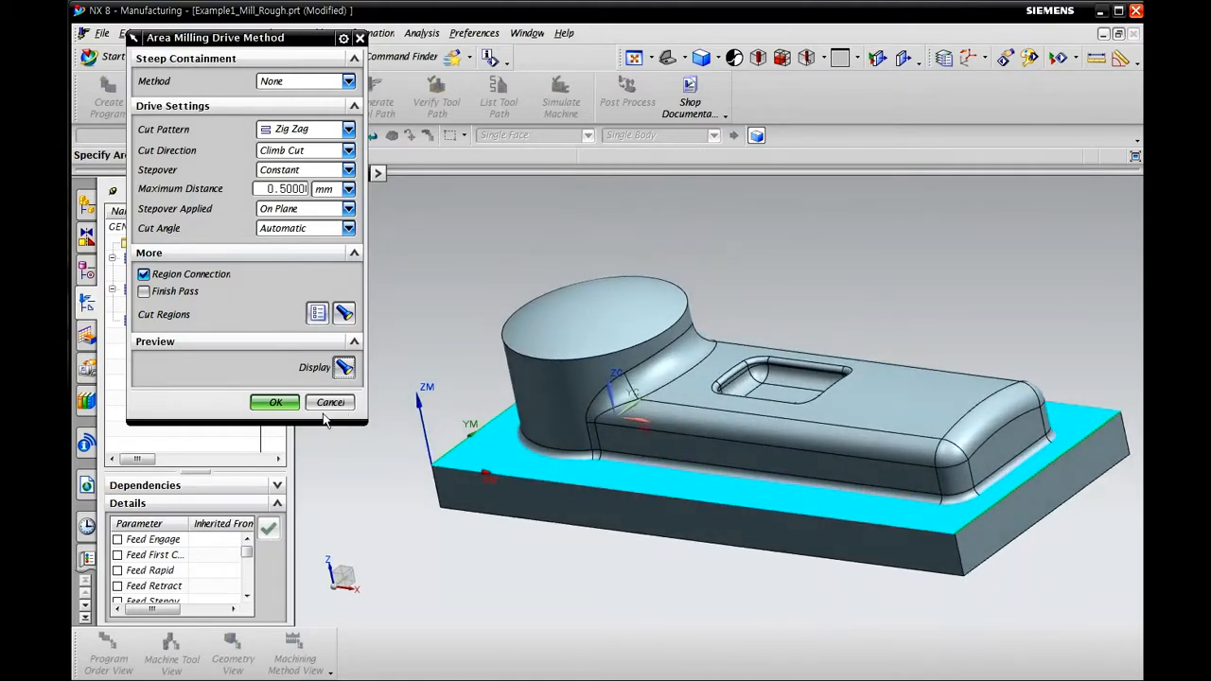
pyautogui.click(273, 402)
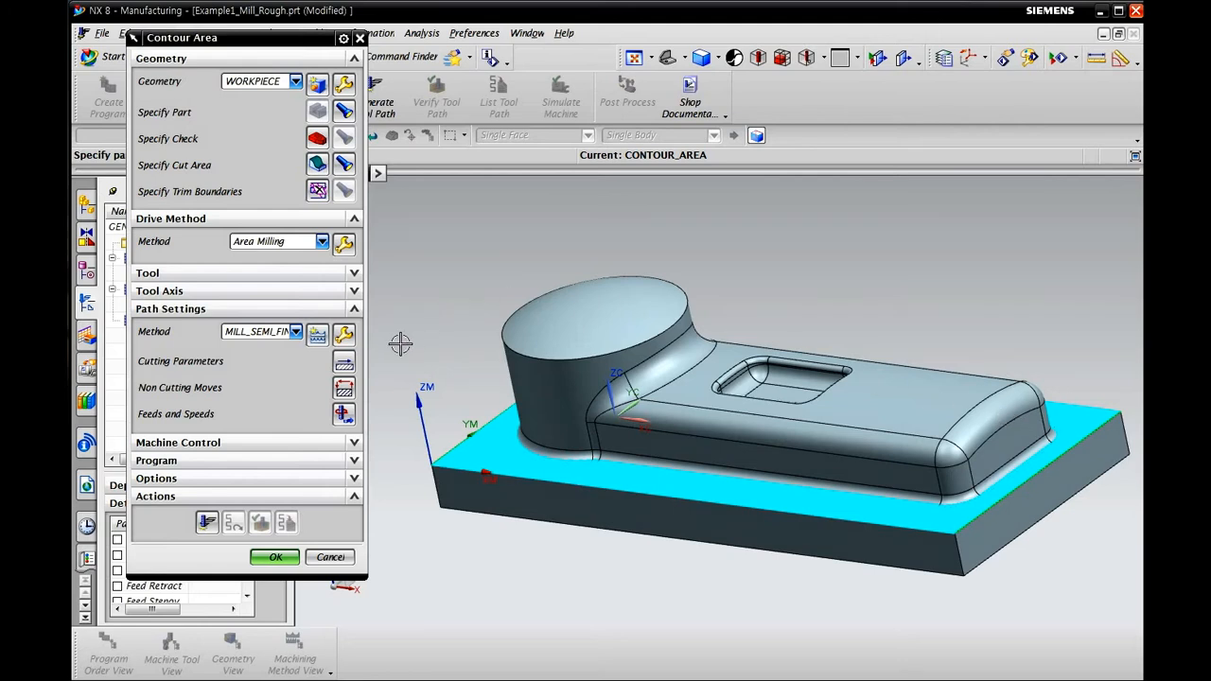
# In the non cutting moves, set the common clearance to Automatic Plane with a safe clearance distance of 50 mm
pyautogui.click(353, 309)
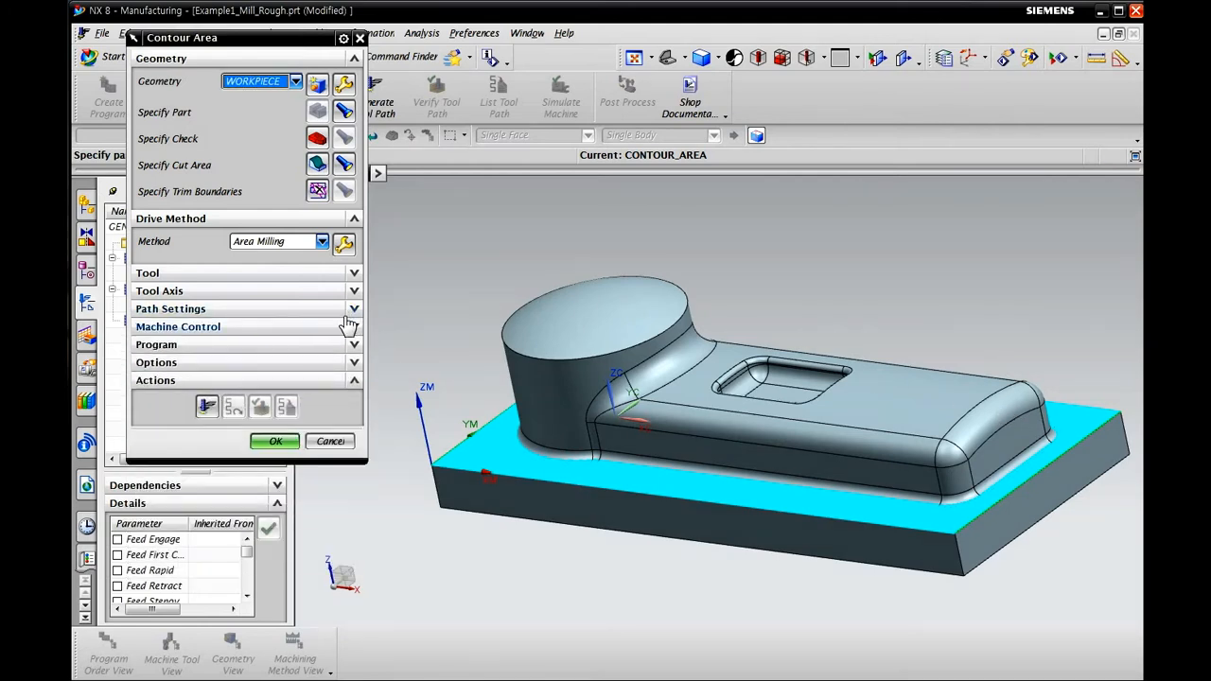
pyautogui.click(301, 310)
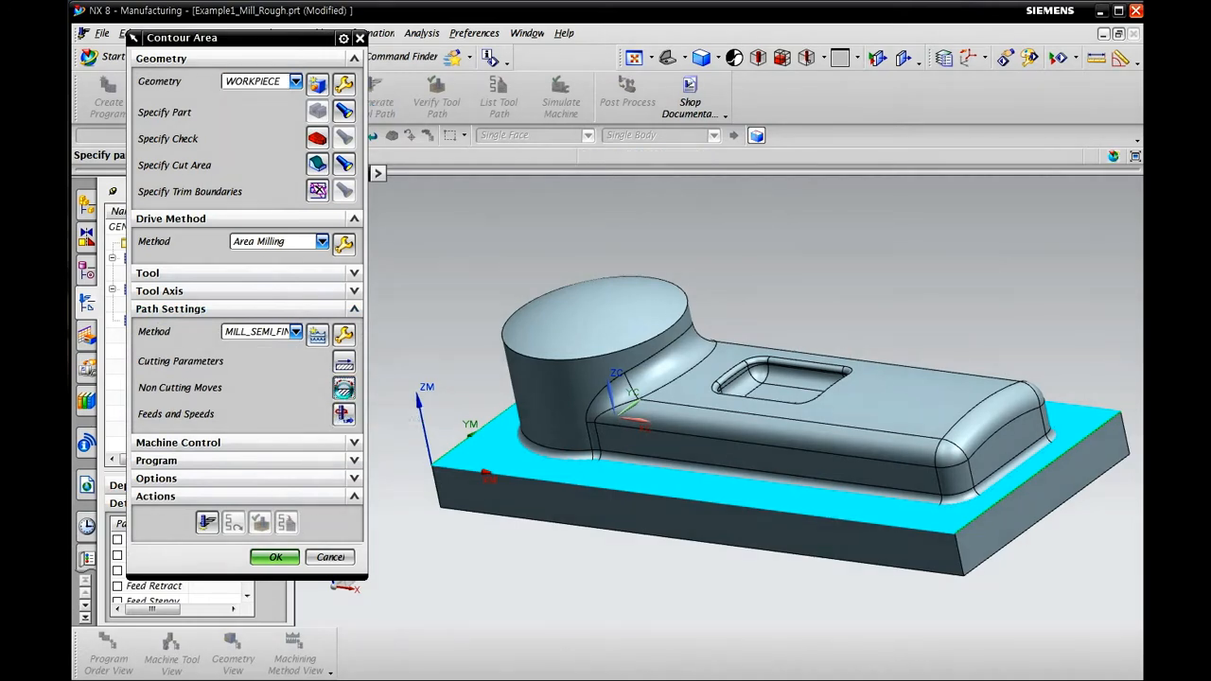
pyautogui.middleClick(362, 360)
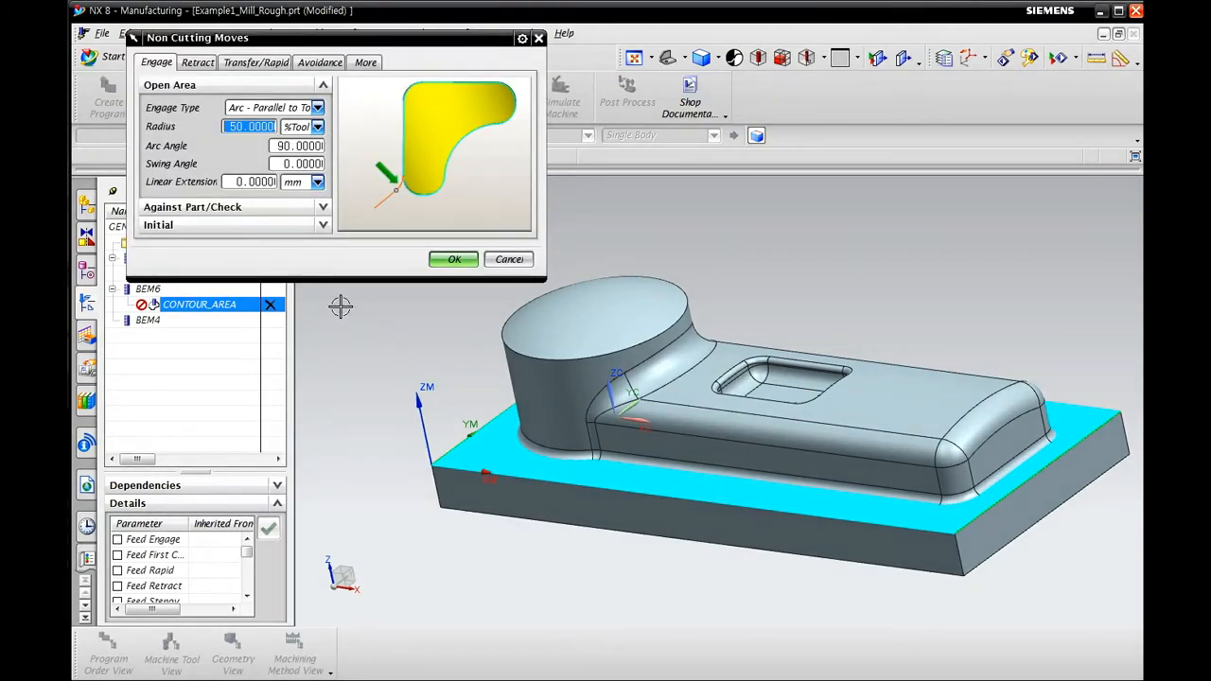
pyautogui.click(256, 62)
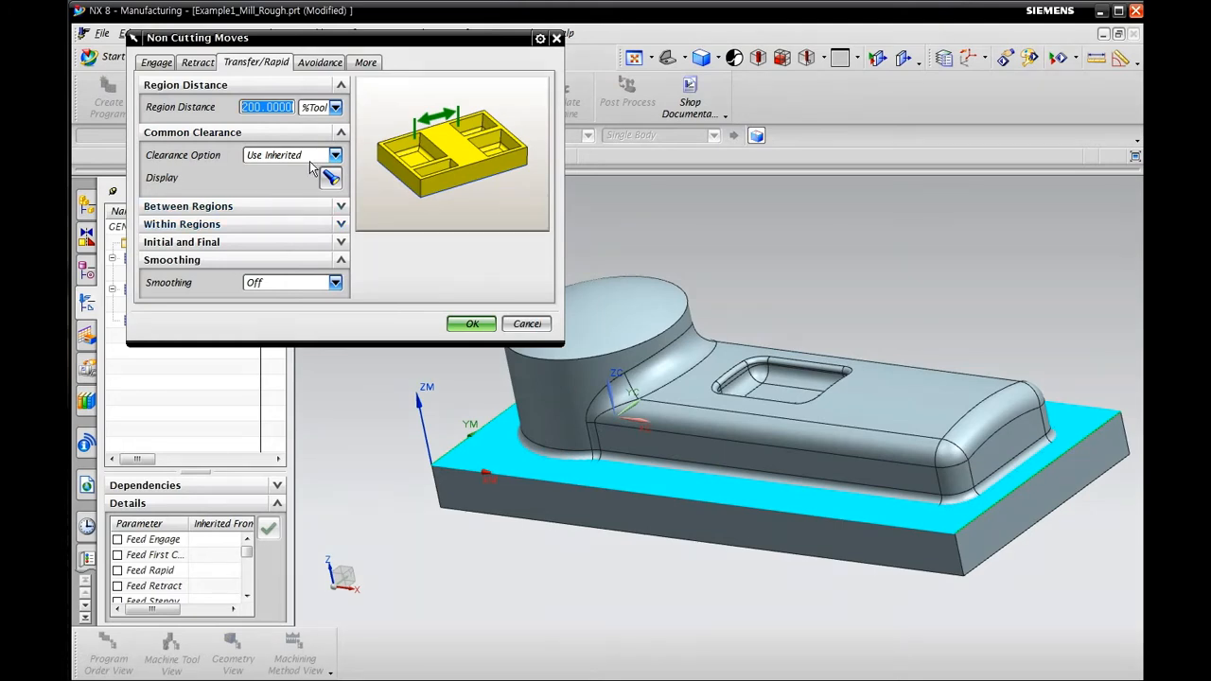
pyautogui.click(312, 159)
pyautogui.click(305, 199)
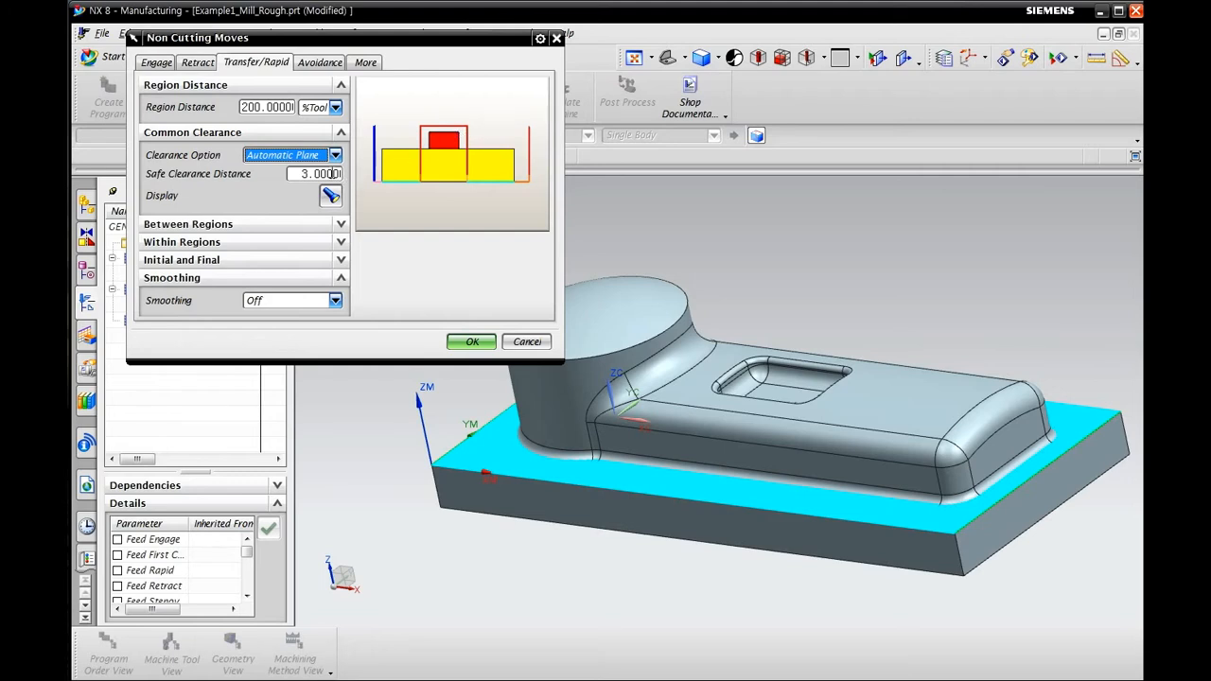
pyautogui.click(333, 174)
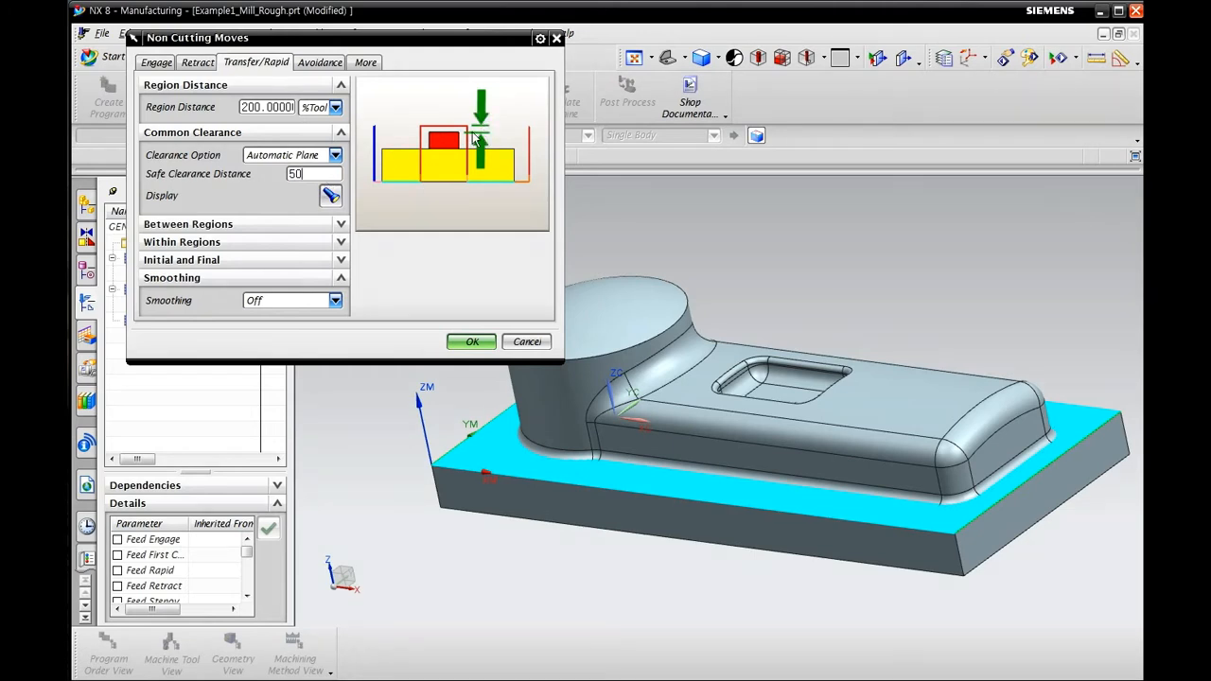
# Display the clearance plane above the part, view it from the side and accept the non cutting moves
pyautogui.click(330, 196)
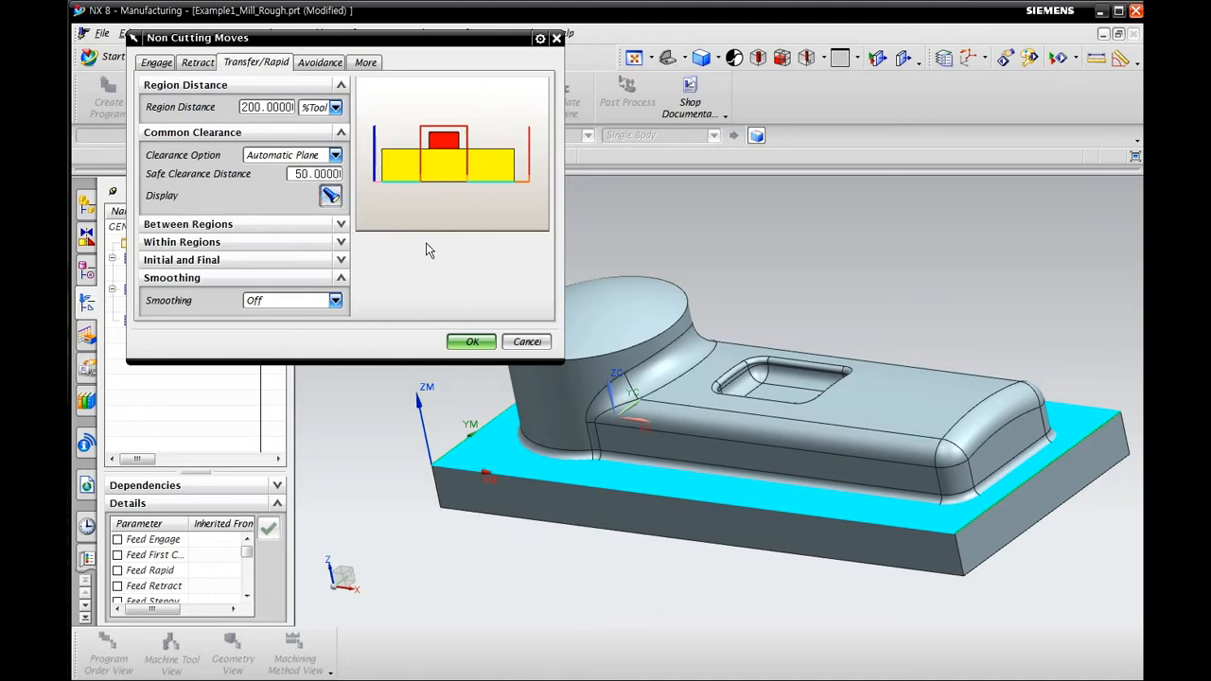
pyautogui.scroll(-3, 760, 385)
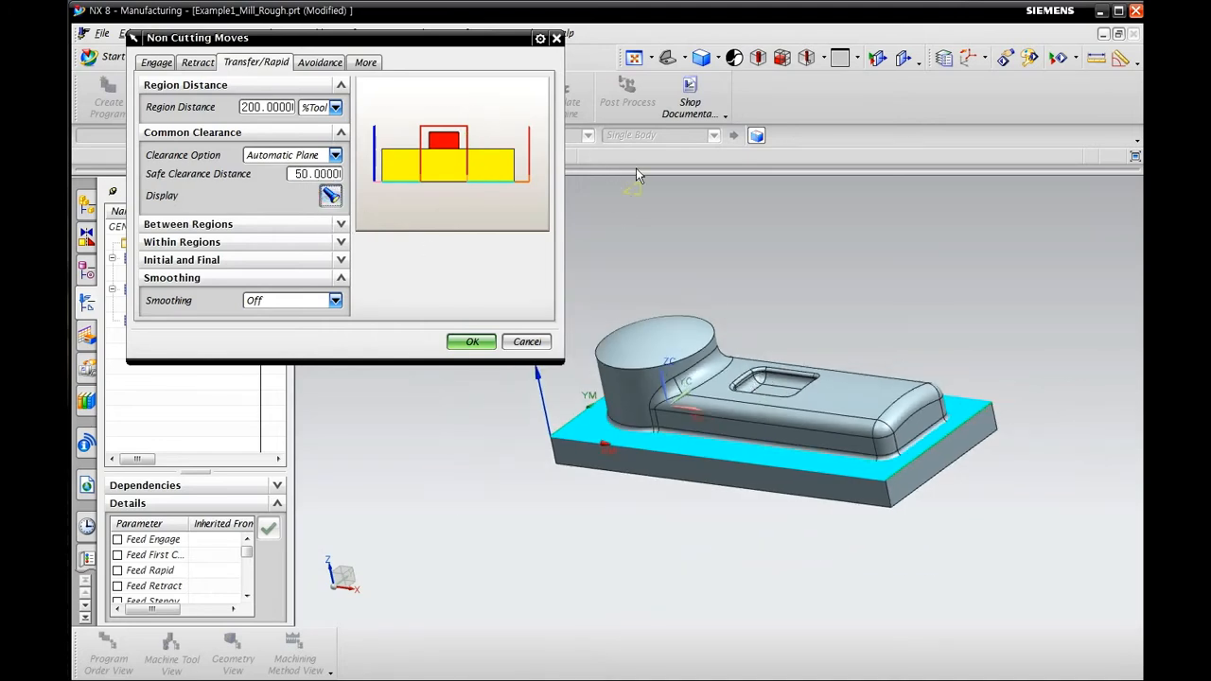
pyautogui.moveTo(719, 325); pyautogui.dragTo(624, 359, button='middle')
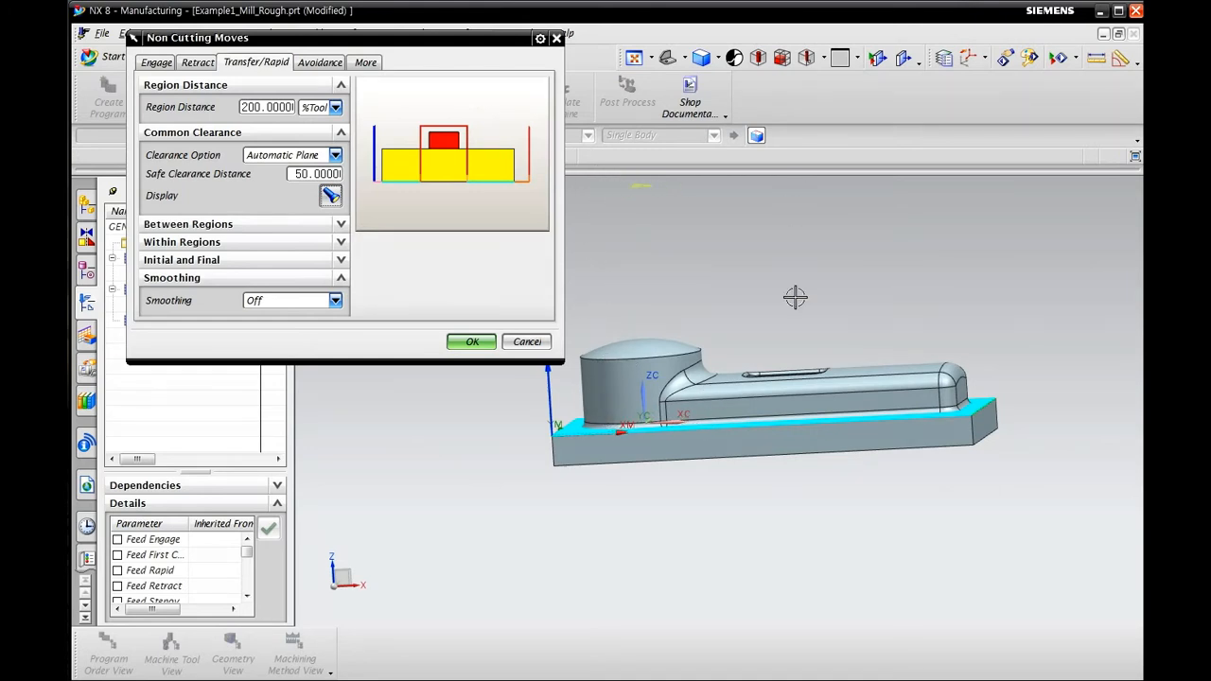
pyautogui.click(470, 342)
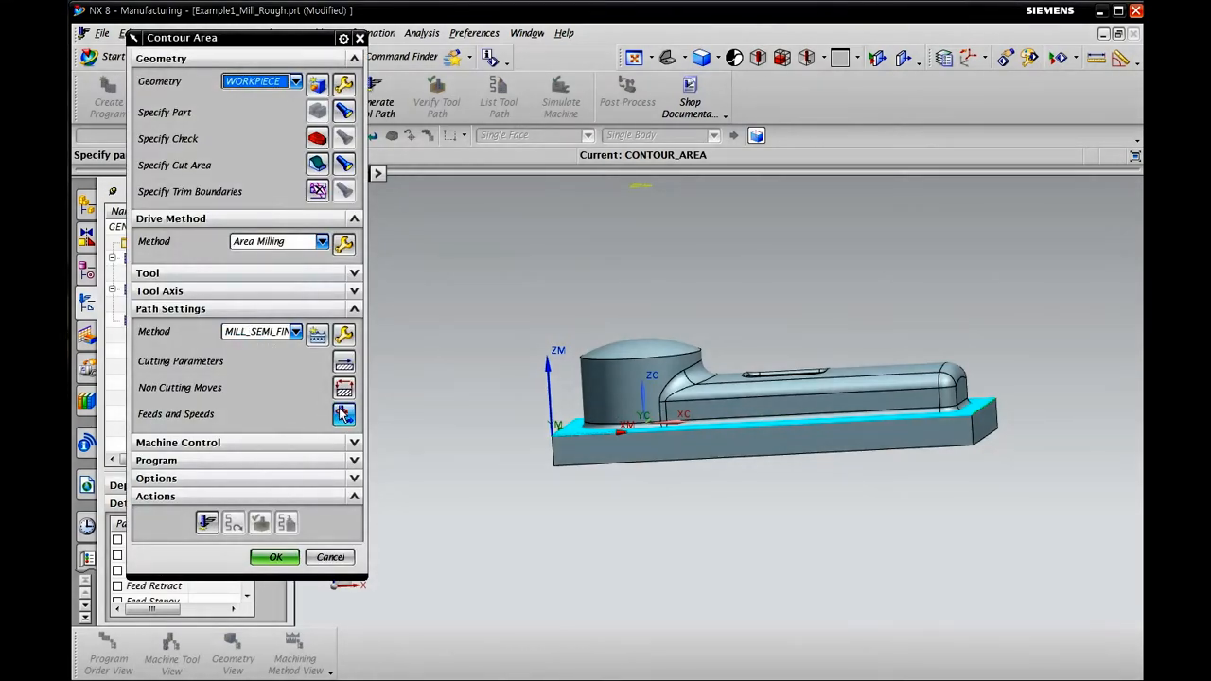
# Look up the 6 mm ball end mill in the Excel cutting sheet, then set spindle speed 1200 rpm and cut feed rate 160 mm/min in NX
pyautogui.click(343, 414)
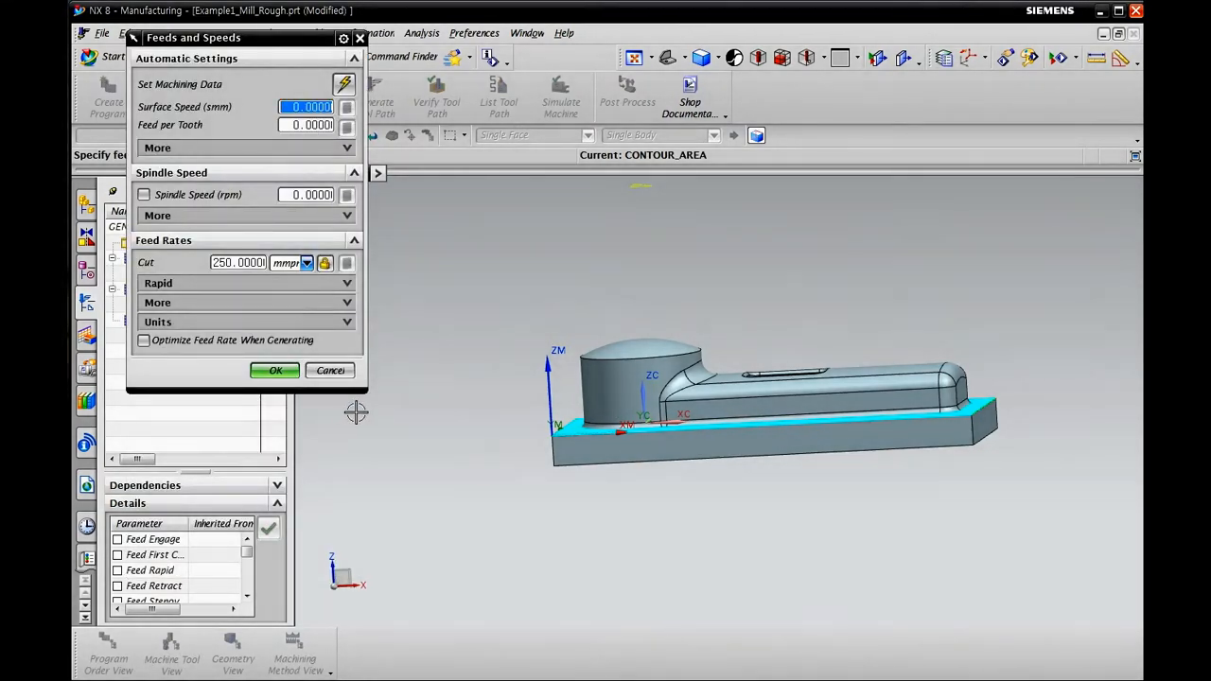
pyautogui.hotkey('alt', 'Tab')
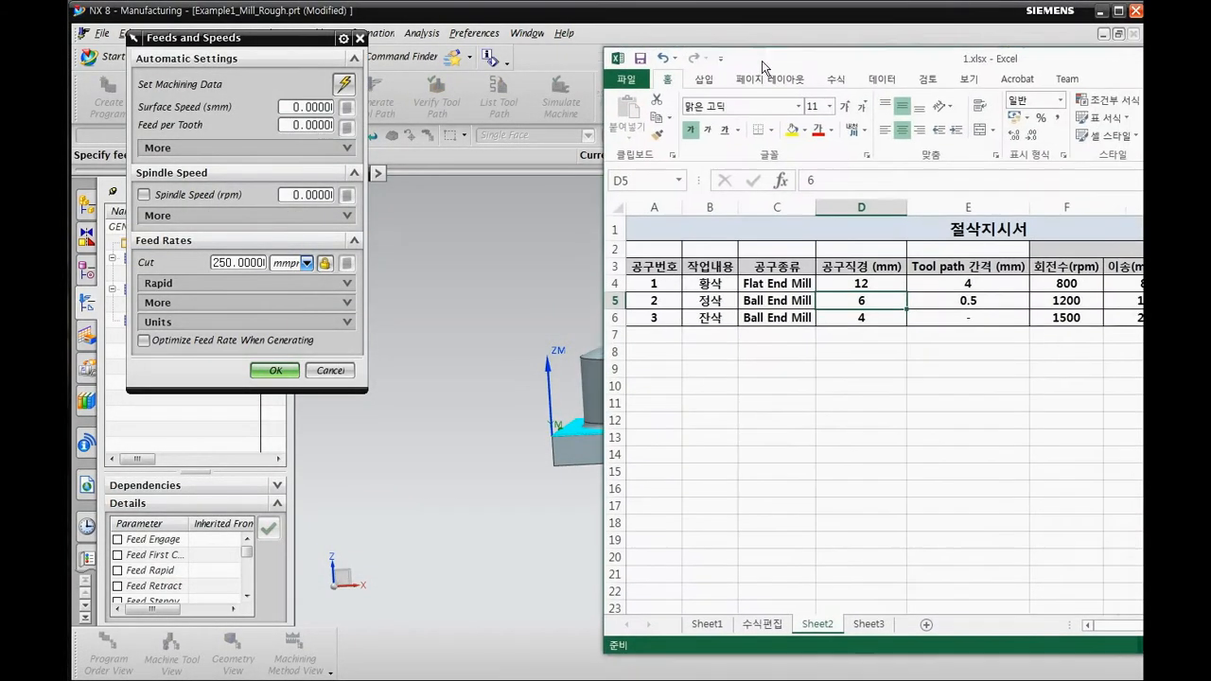
pyautogui.click(896, 301)
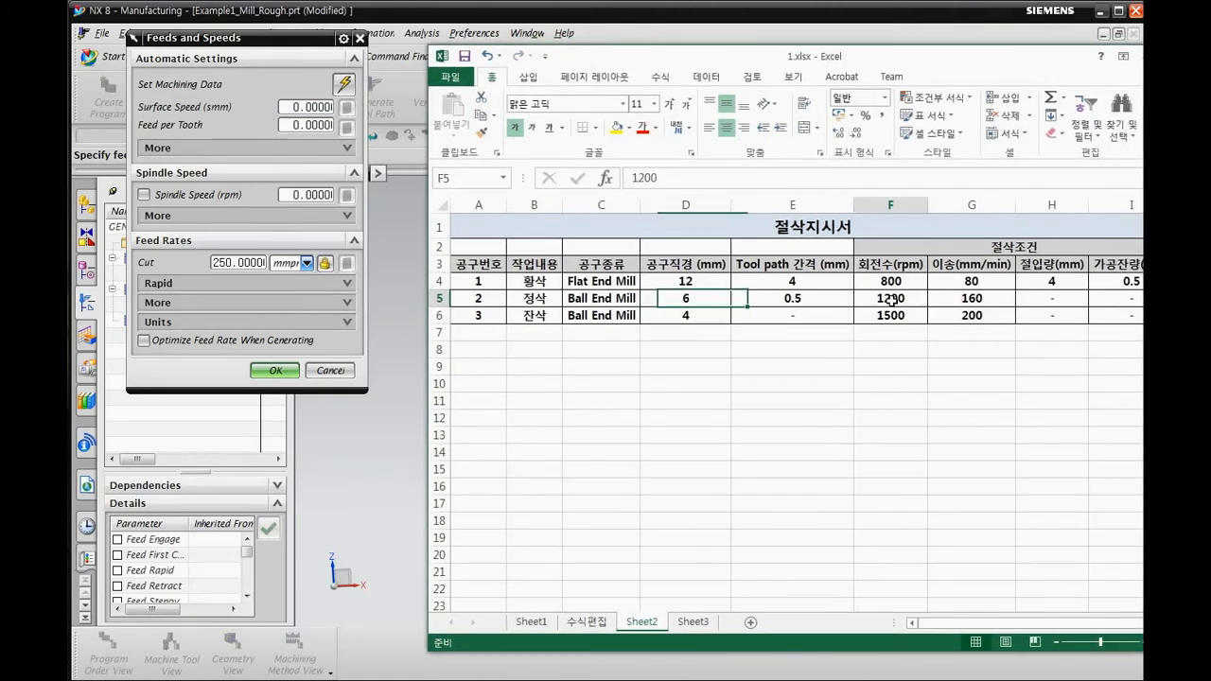
pyautogui.click(954, 299)
pyautogui.click(904, 300)
pyautogui.click(951, 297)
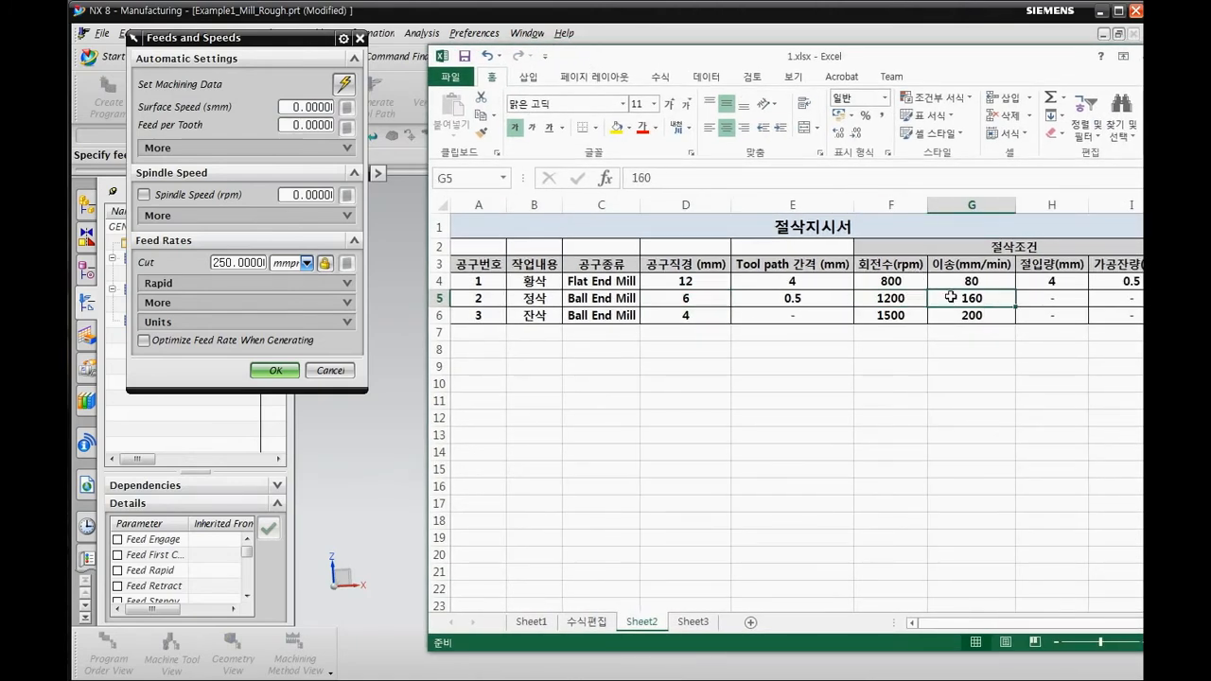
pyautogui.hotkey('alt', 'Tab')
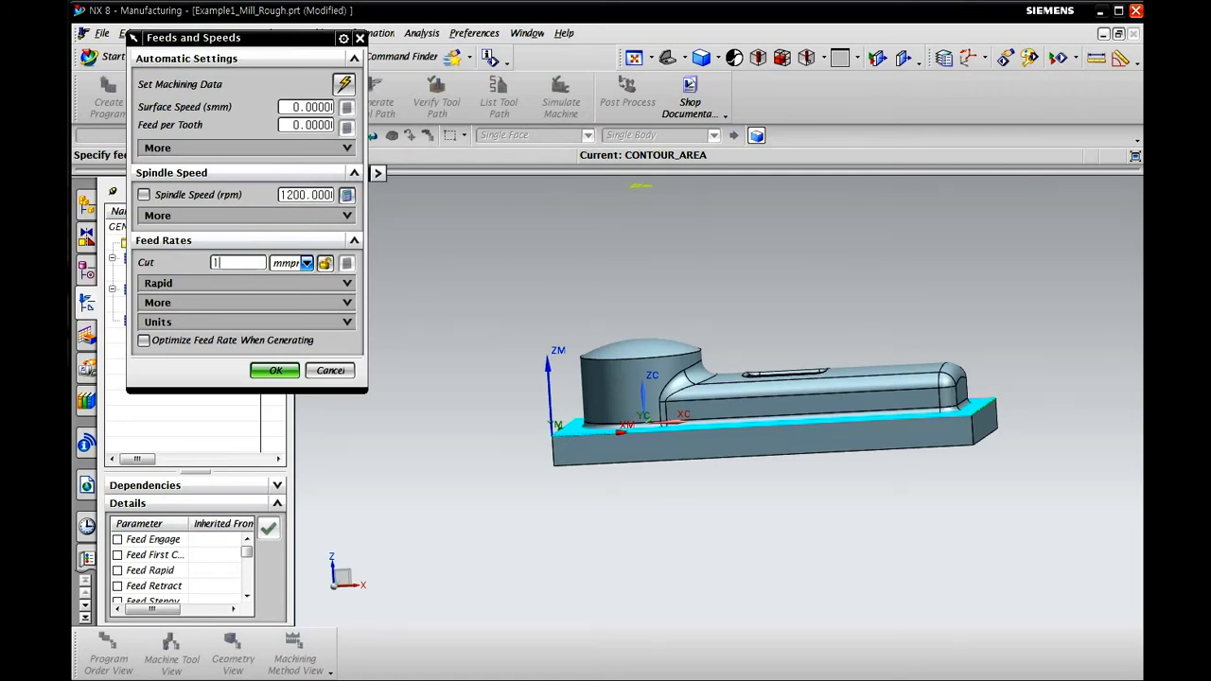
pyautogui.click(280, 370)
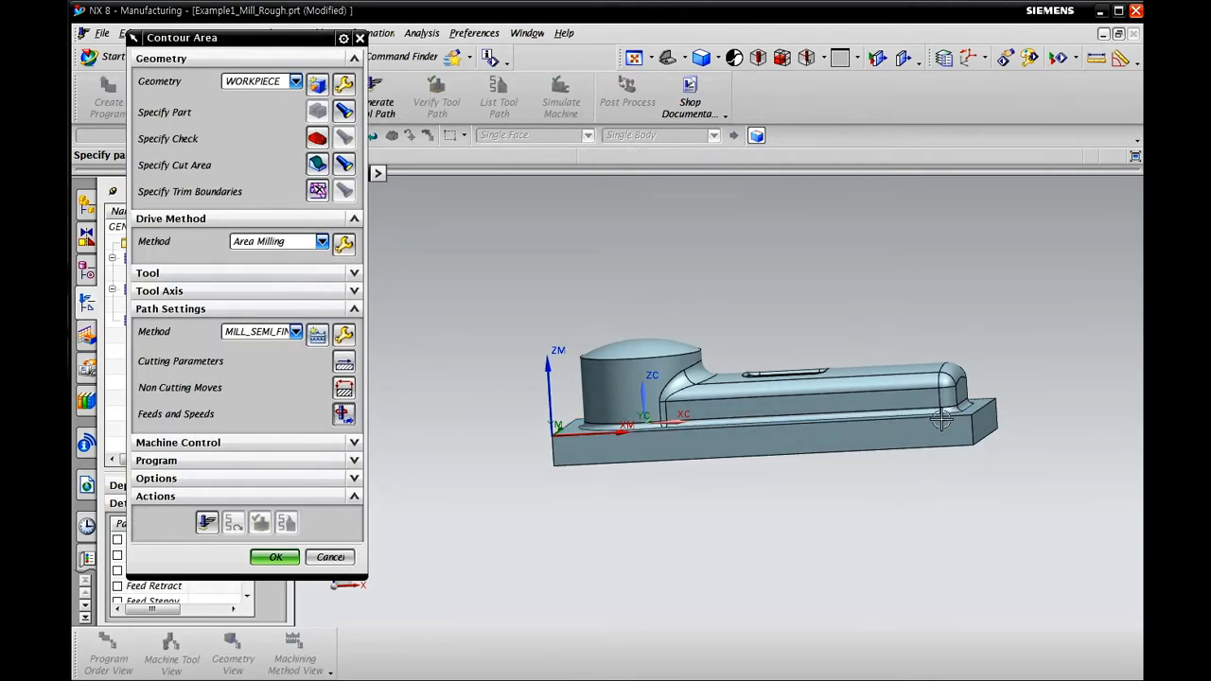
# Generate the Contour Area tool path and view it over the part
pyautogui.moveTo(941, 420); pyautogui.dragTo(917, 483, button='middle')
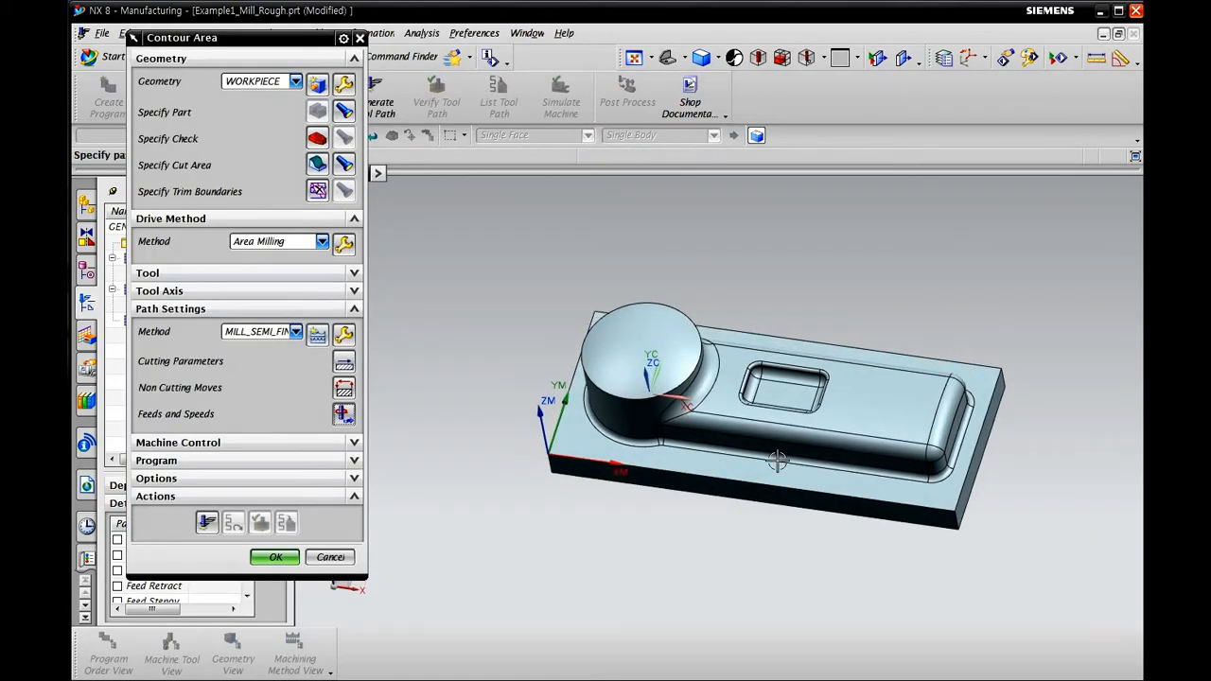
pyautogui.moveTo(764, 401); pyautogui.dragTo(764, 384, button='middle')
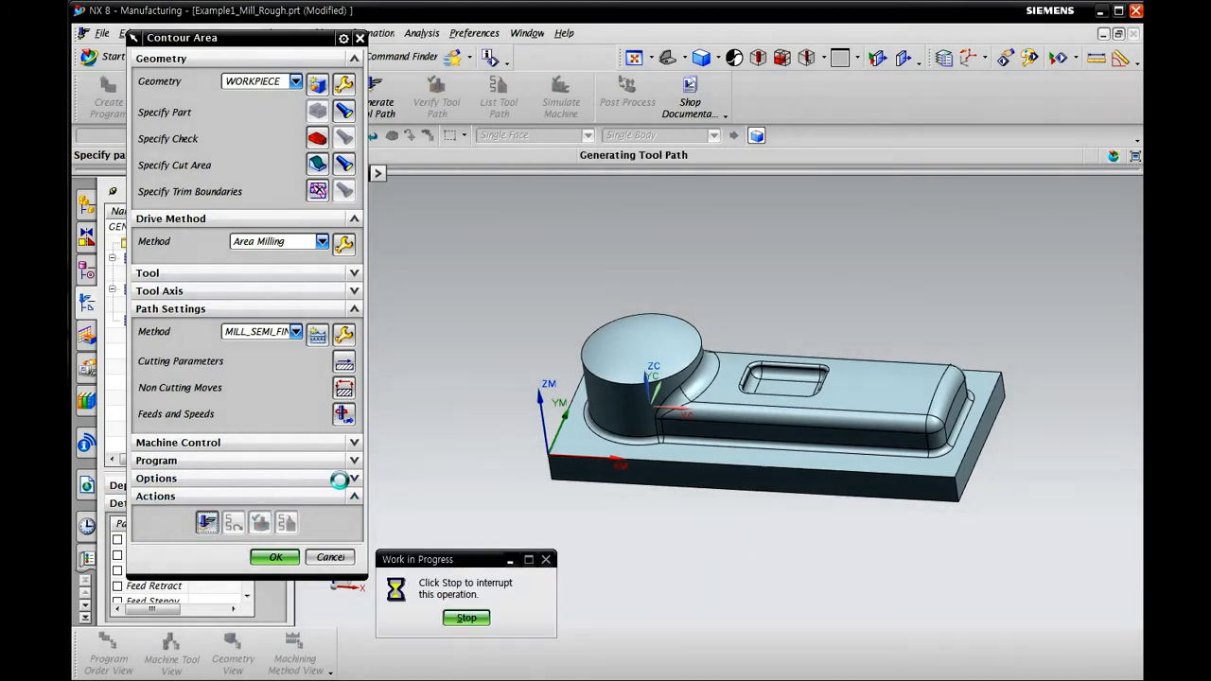
pyautogui.moveTo(964, 461)
pyautogui.mouseDown(button='middle')
pyautogui.moveTo(911, 508)
pyautogui.moveTo(919, 520)
pyautogui.moveTo(953, 492)
pyautogui.moveTo(955, 463)
pyautogui.mouseUp(button='middle')
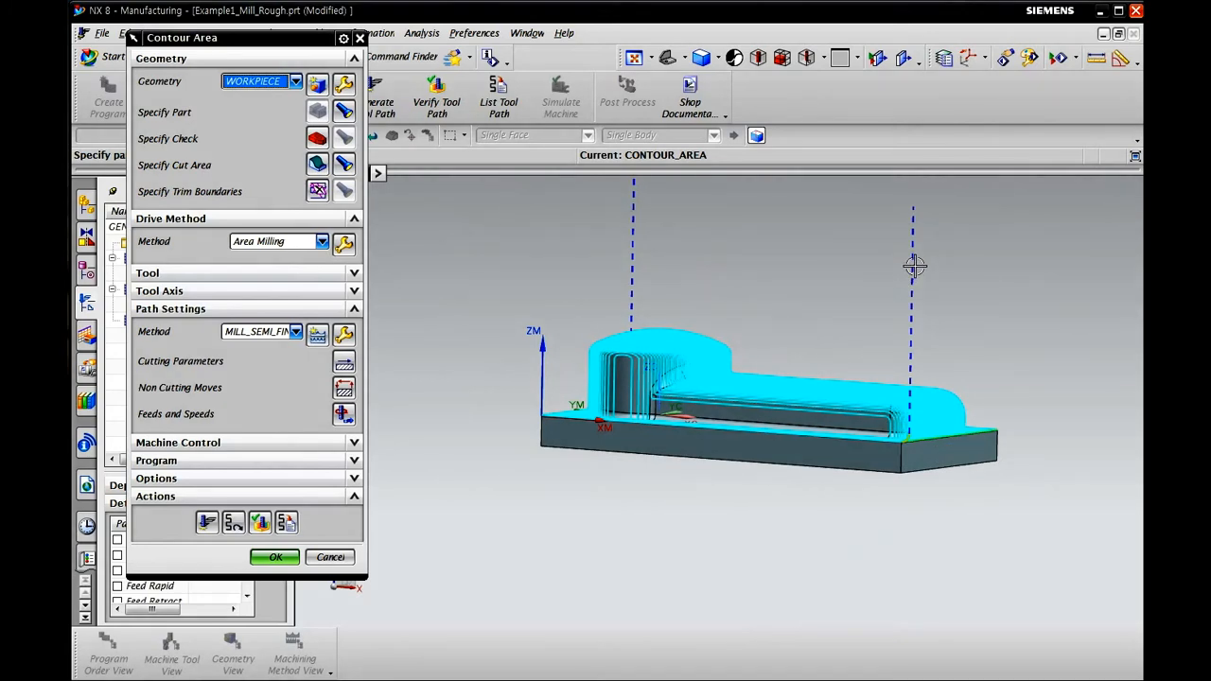
# Start verifying the Contour Area tool path as a 3D Dynamic simulation at animation speed 5, with the whole part in view
pyautogui.click(259, 523)
pyautogui.moveTo(719, 445); pyautogui.dragTo(741, 477, button='middle')
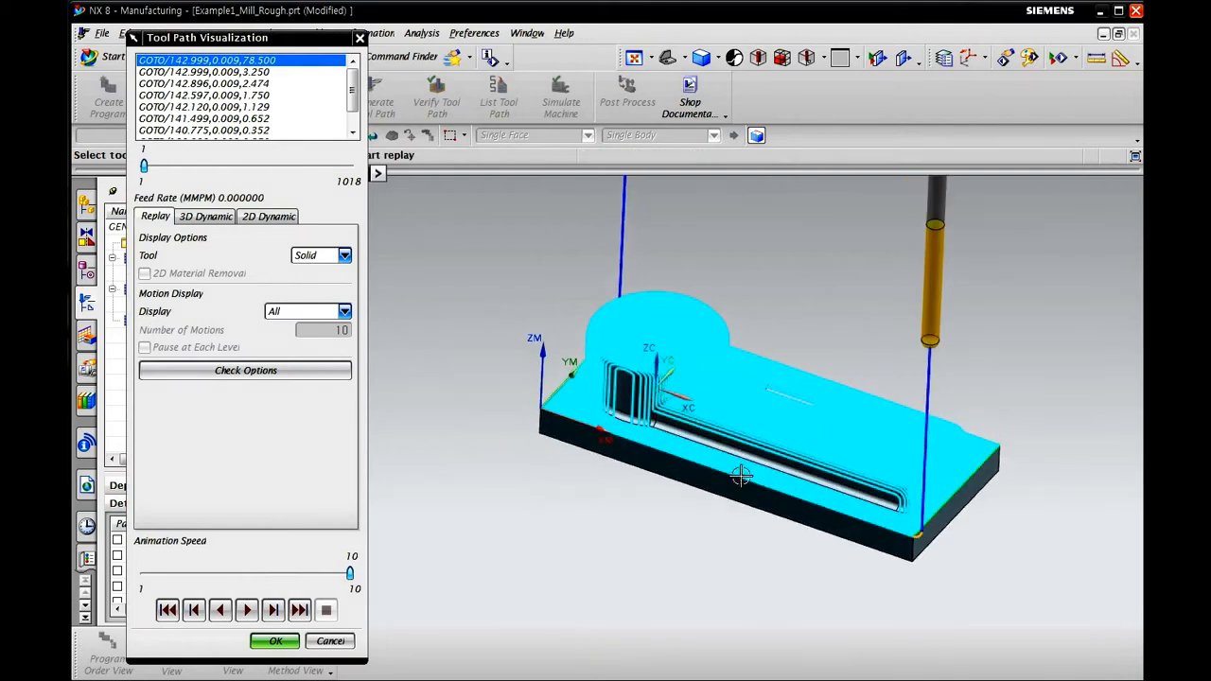
pyautogui.scroll(-3, 764, 463)
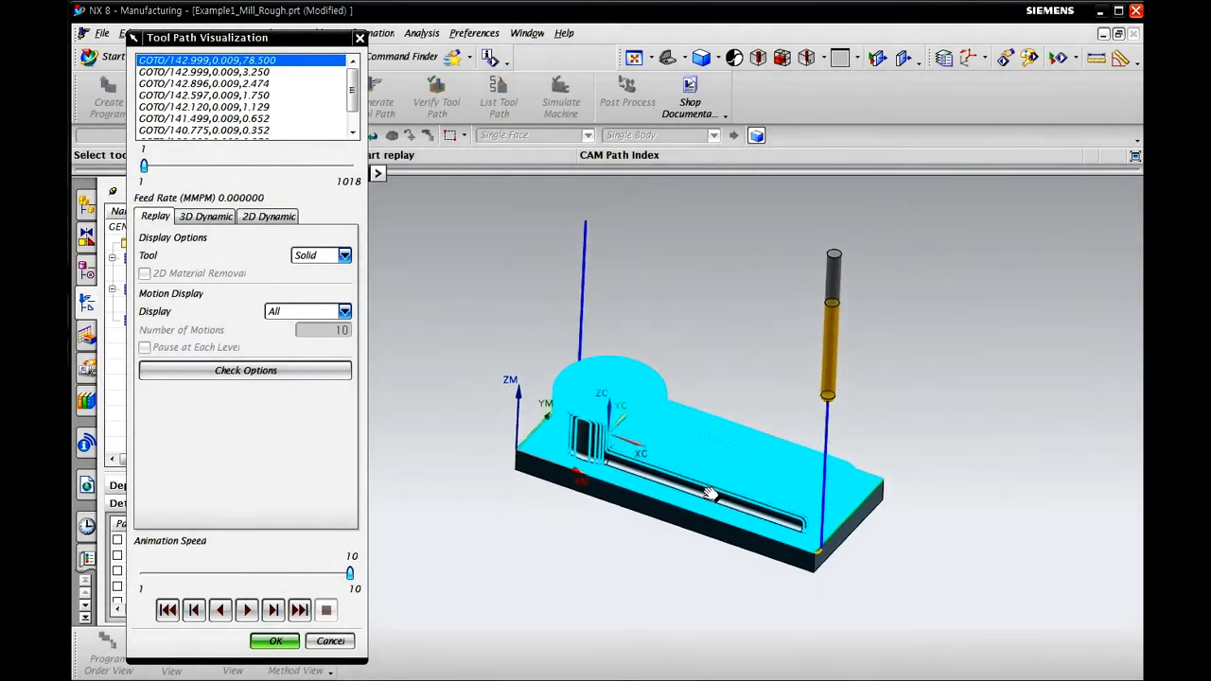
pyautogui.scroll(5, 700, 476)
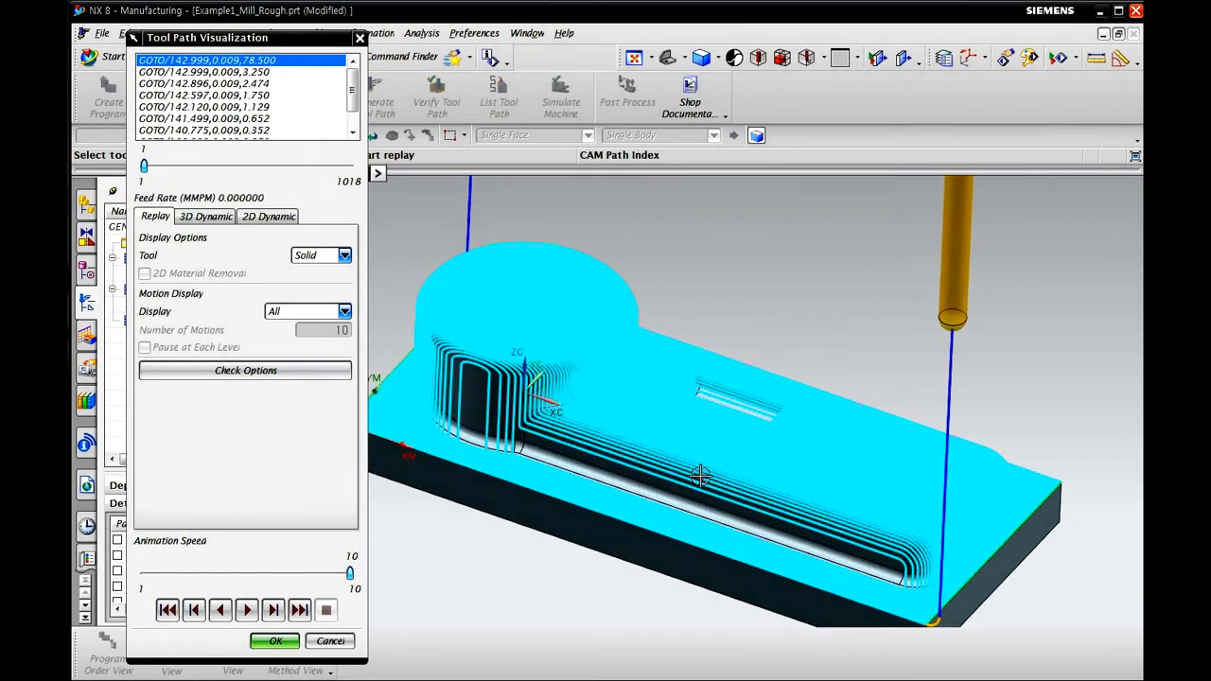
pyautogui.keyDown('shift'); pyautogui.moveTo(720, 461); pyautogui.dragTo(779, 448, button='middle'); pyautogui.keyUp('shift')
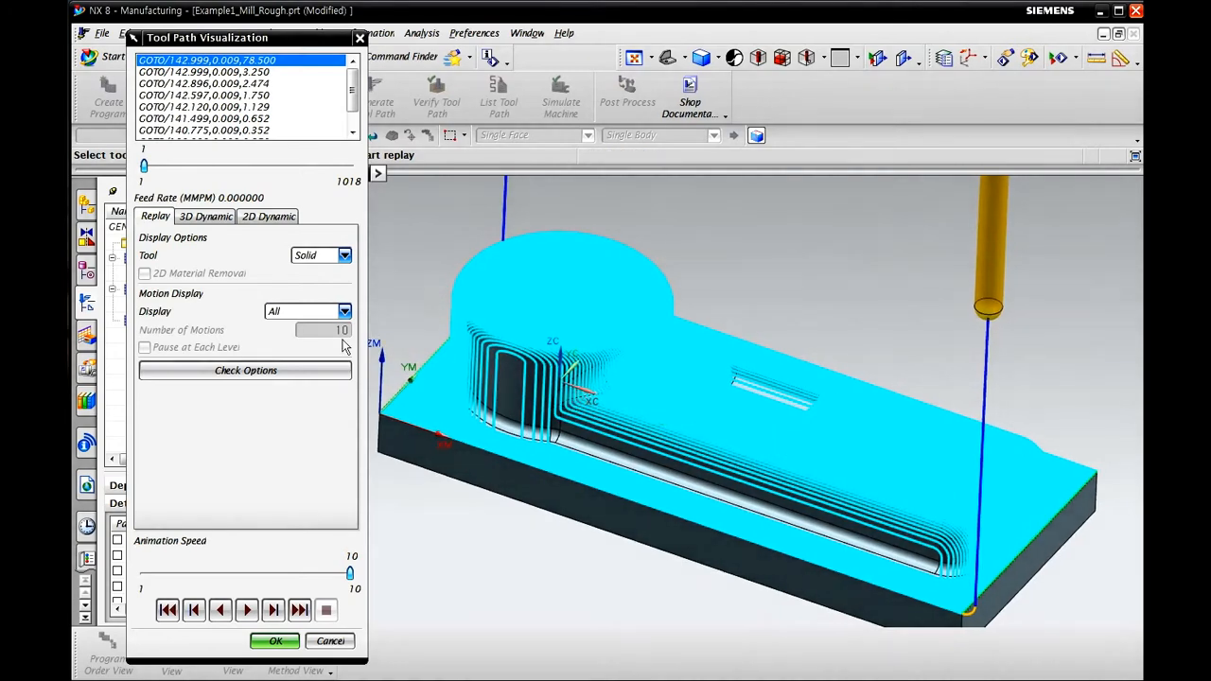
pyautogui.click(214, 220)
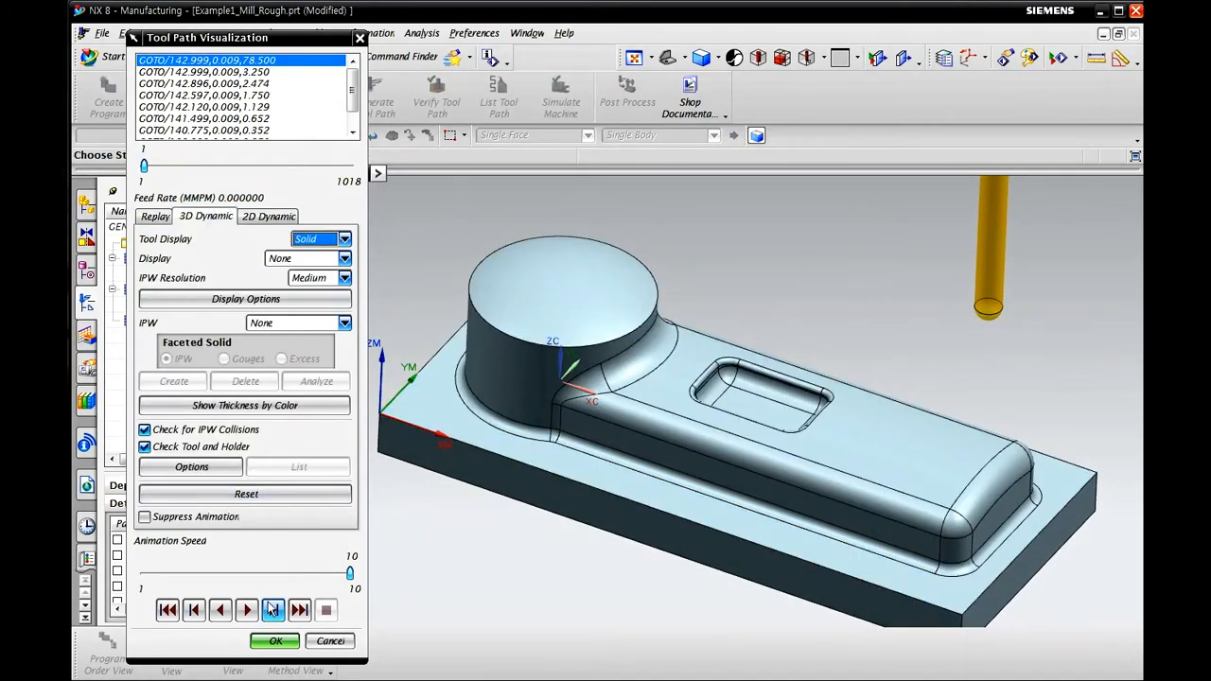
pyautogui.click(350, 575)
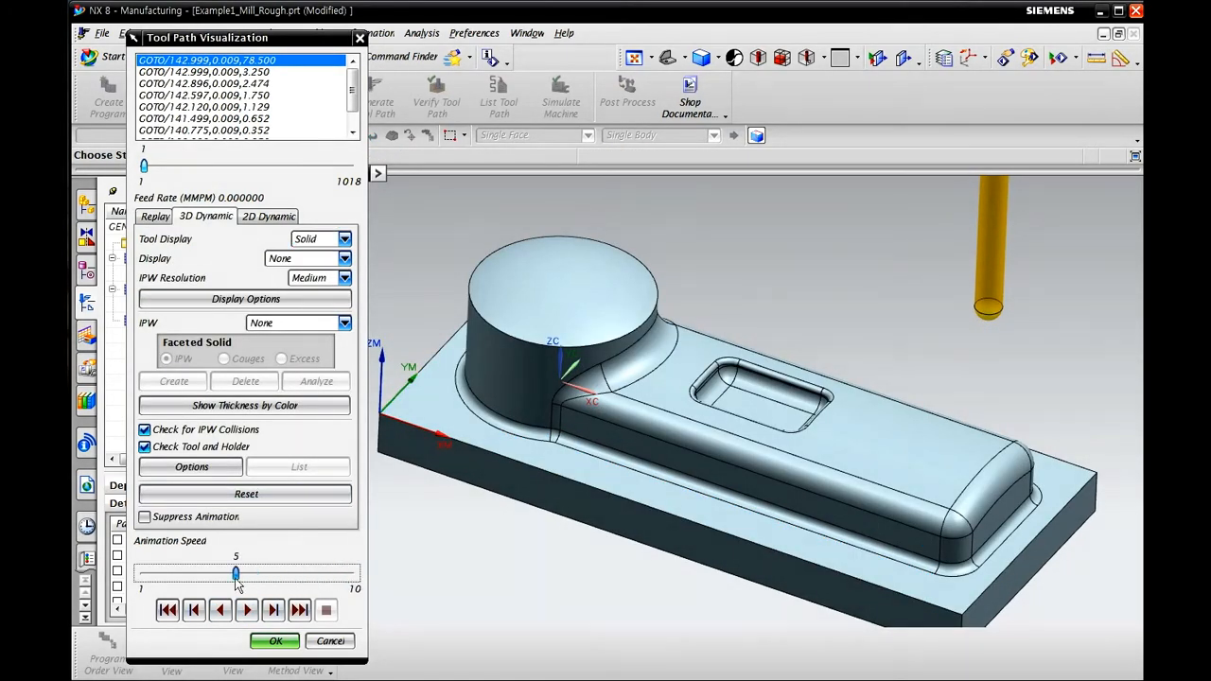
pyautogui.click(248, 613)
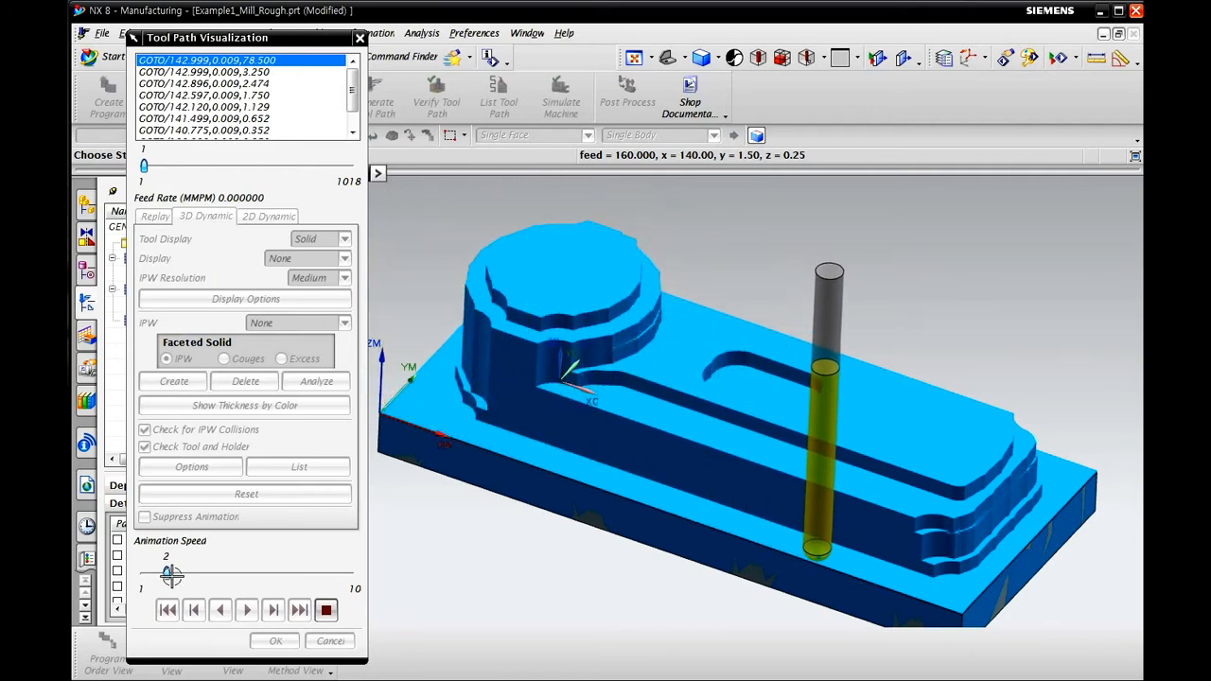
# Stop and resume the 3D Dynamic simulation, raising the animation speed in stages to 10, and watch the cut through to the end
pyautogui.click(326, 610)
pyautogui.click(252, 609)
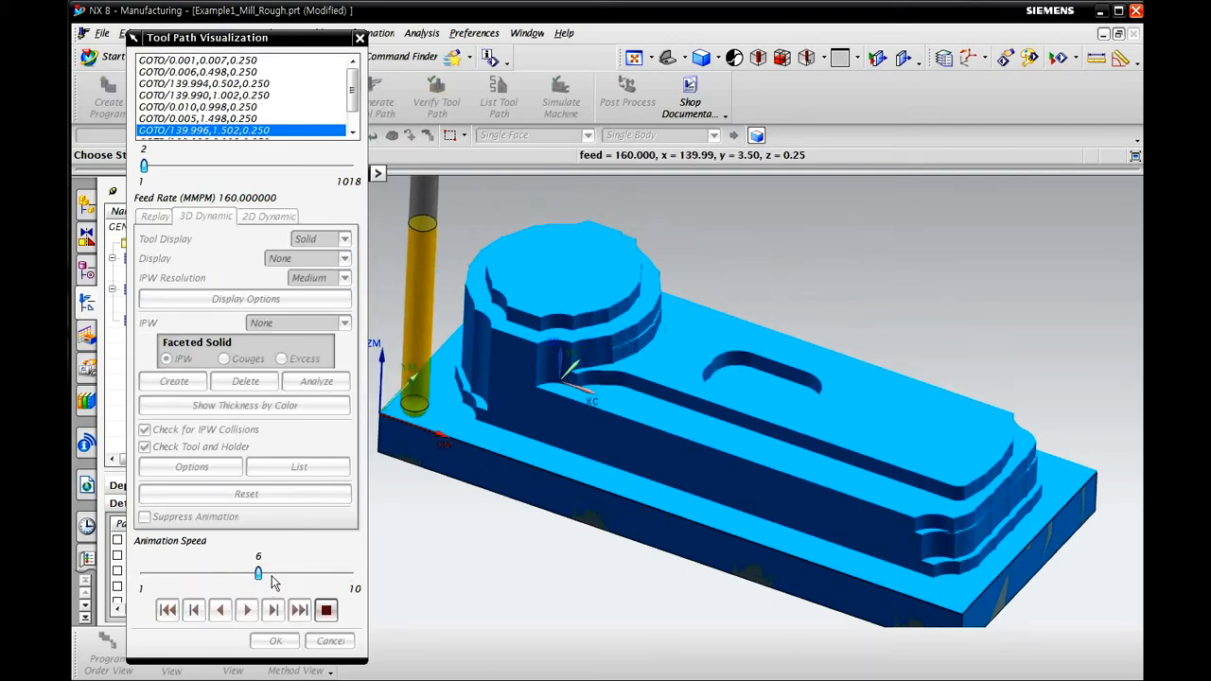
pyautogui.moveTo(258, 575); pyautogui.dragTo(280, 574)
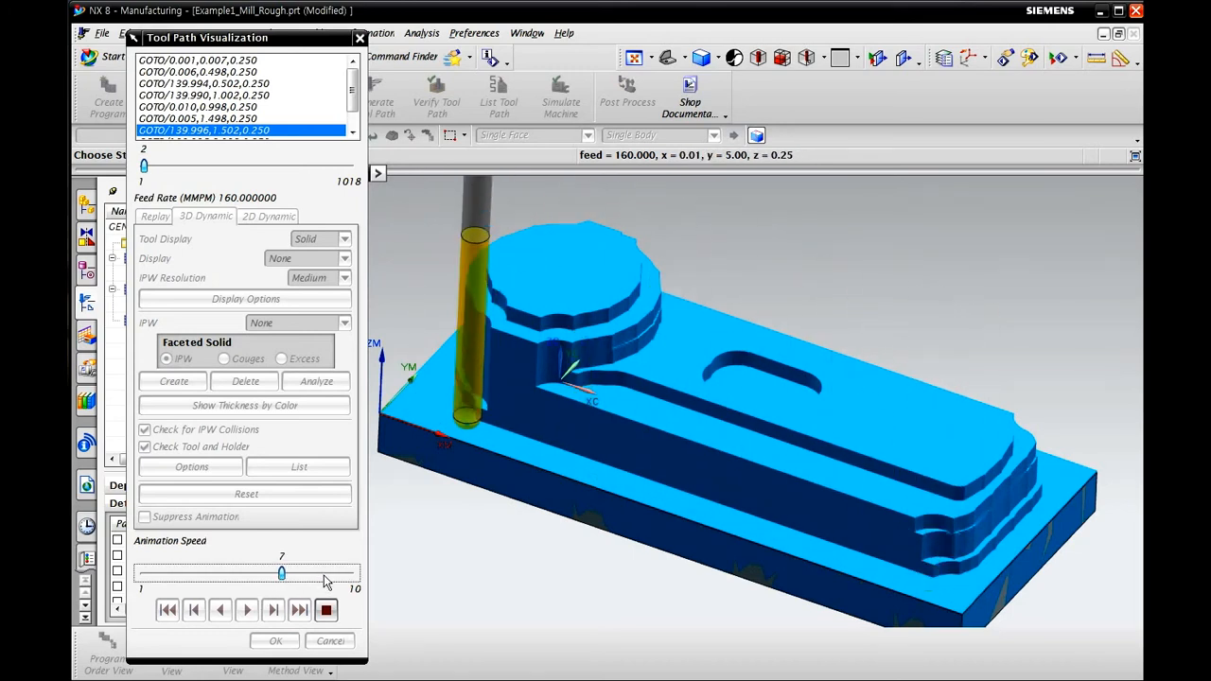
pyautogui.click(325, 577)
pyautogui.click(333, 574)
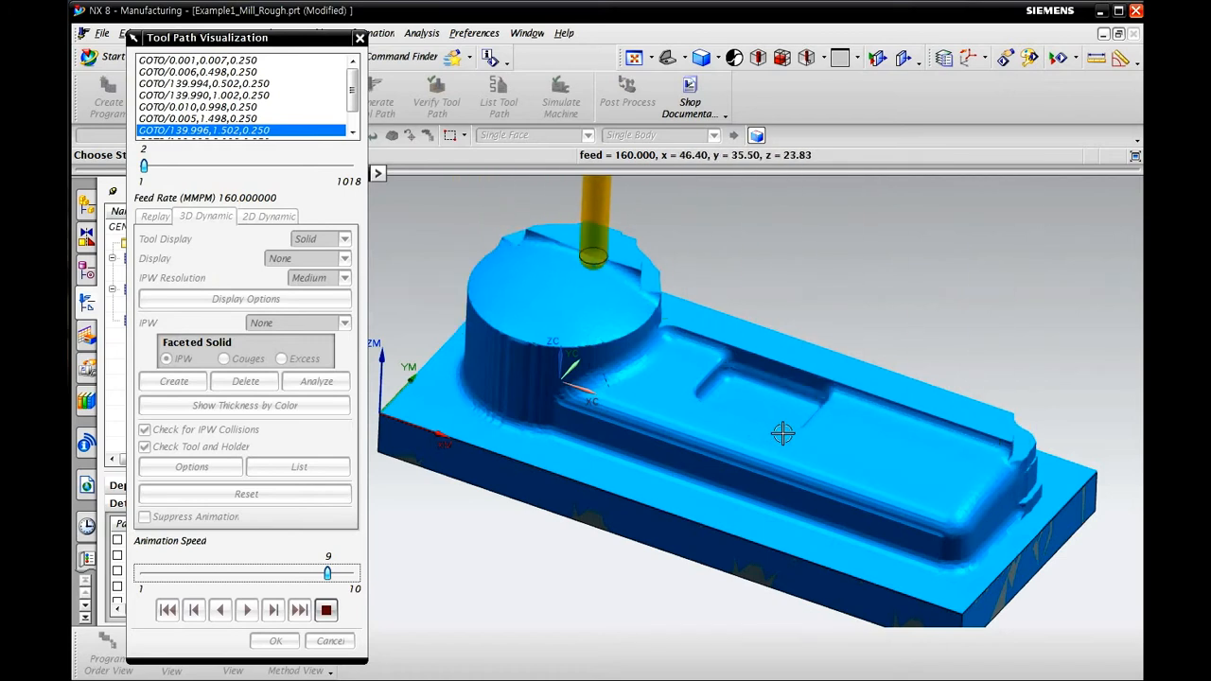
pyautogui.moveTo(327, 573); pyautogui.dragTo(349, 574)
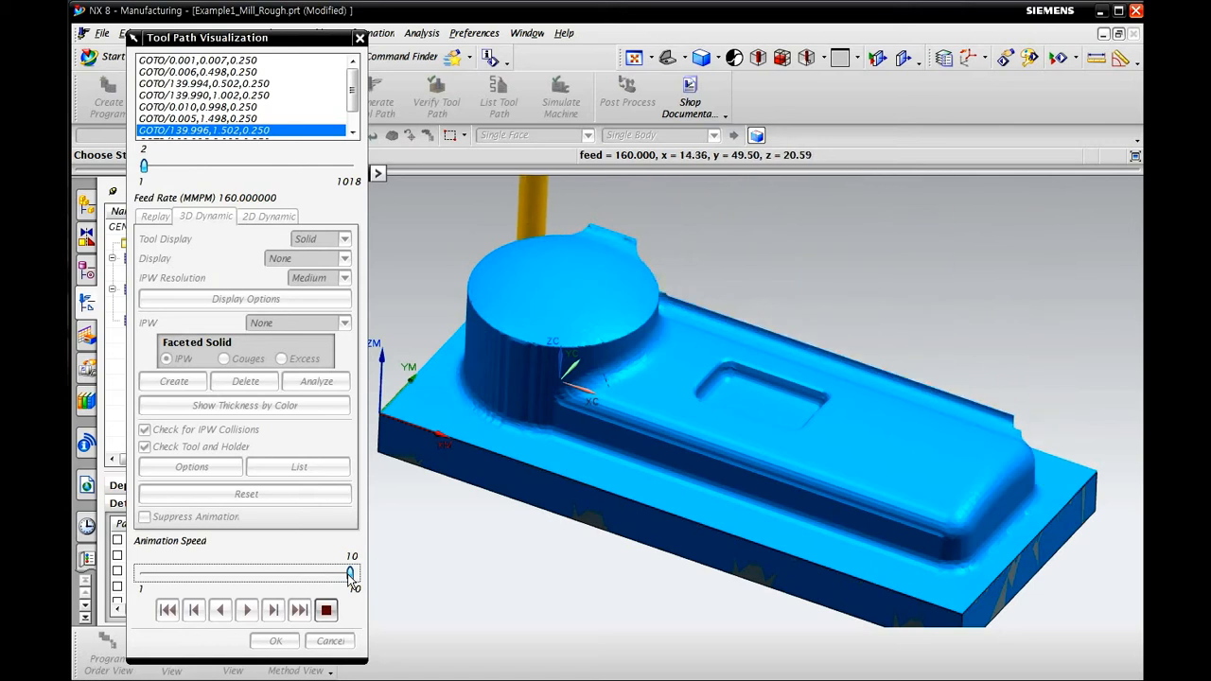
pyautogui.click(354, 127)
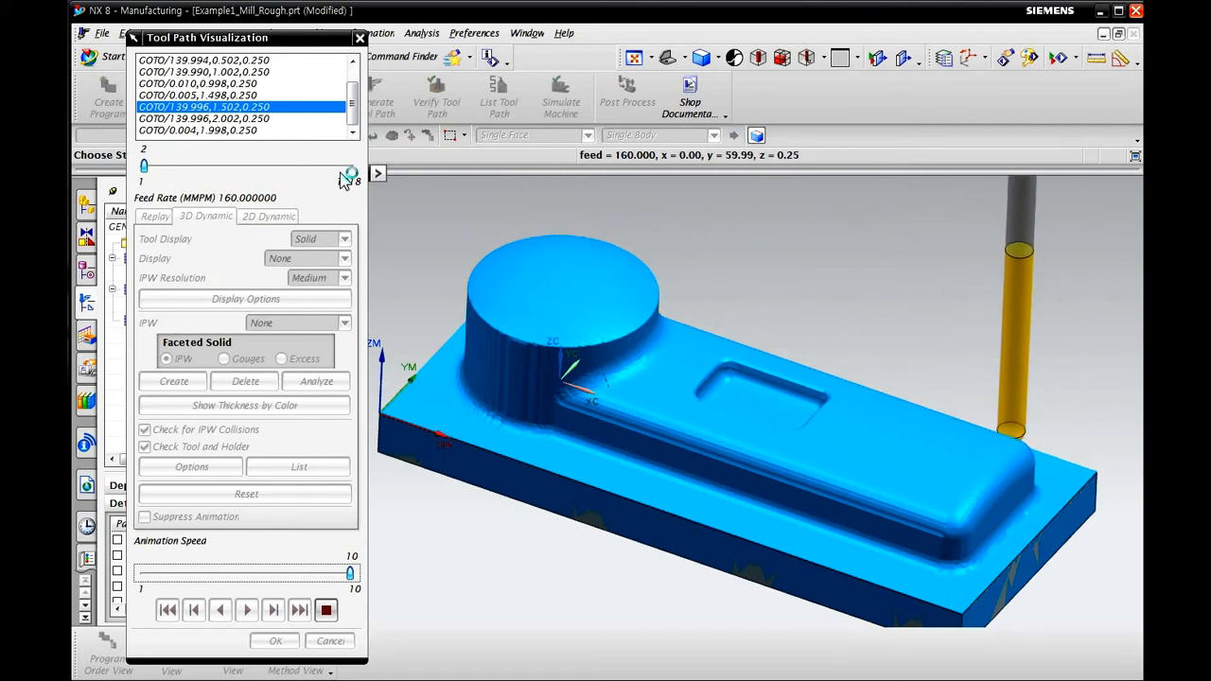
pyautogui.click(347, 177)
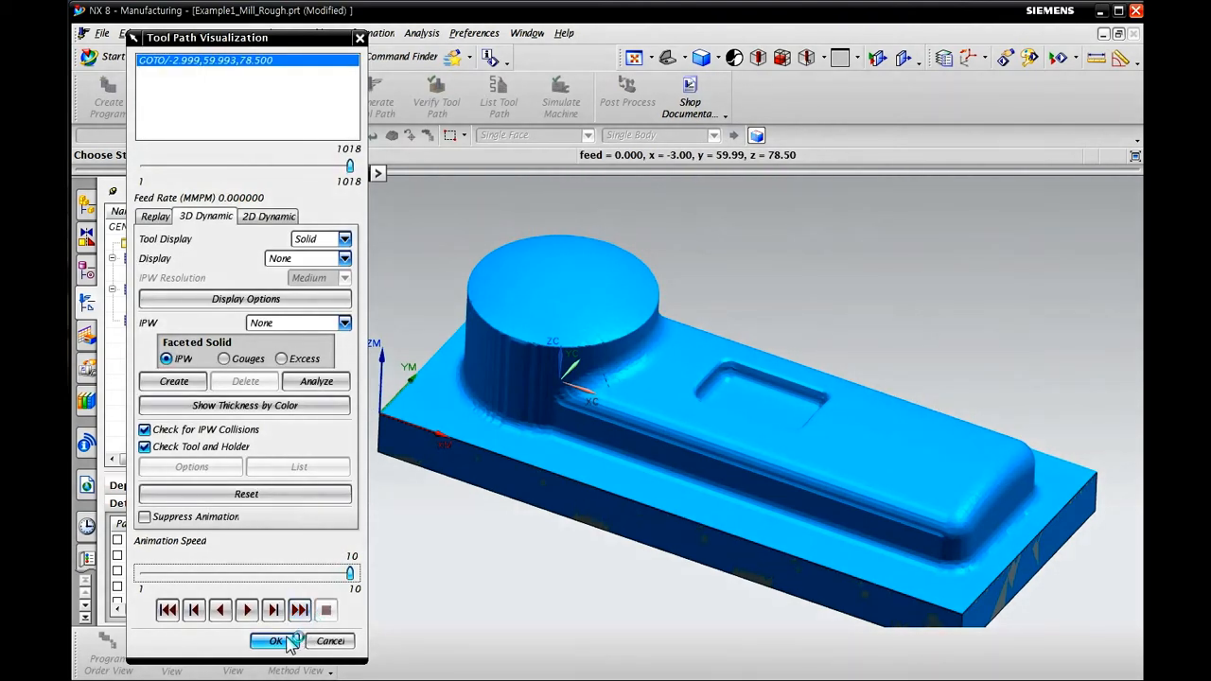
# Close the tool path verification and accept the Contour Area operation
pyautogui.click(275, 642)
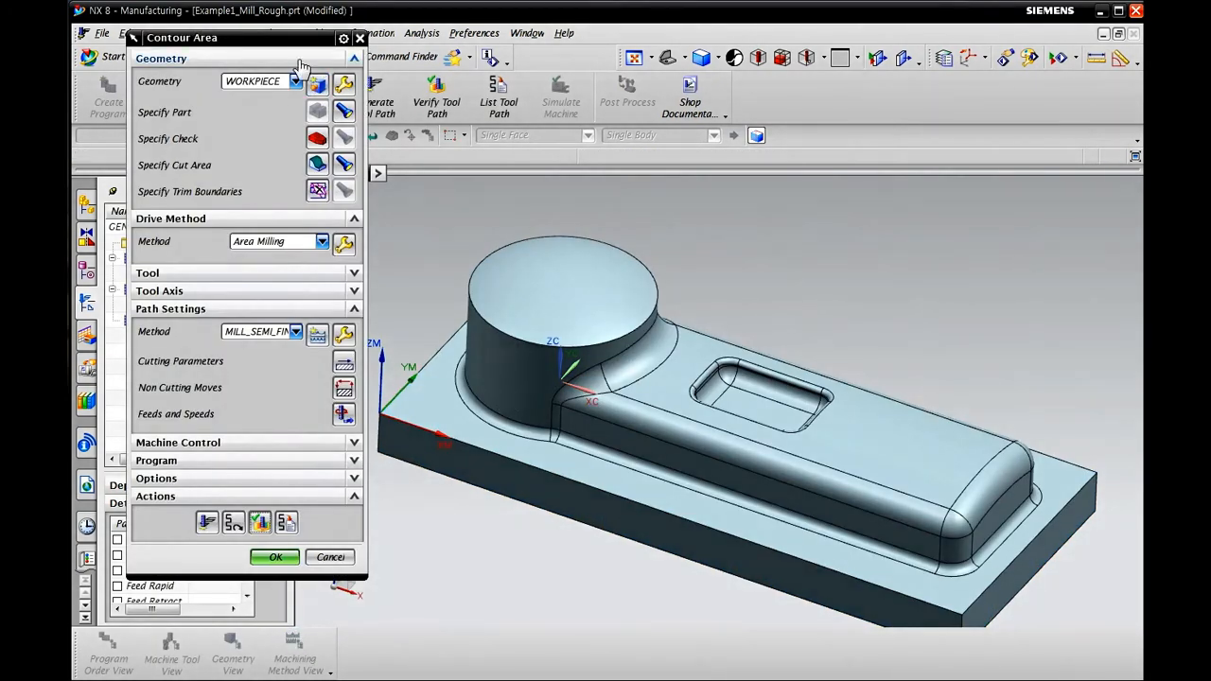
pyautogui.moveTo(292, 44); pyautogui.dragTo(473, 59)
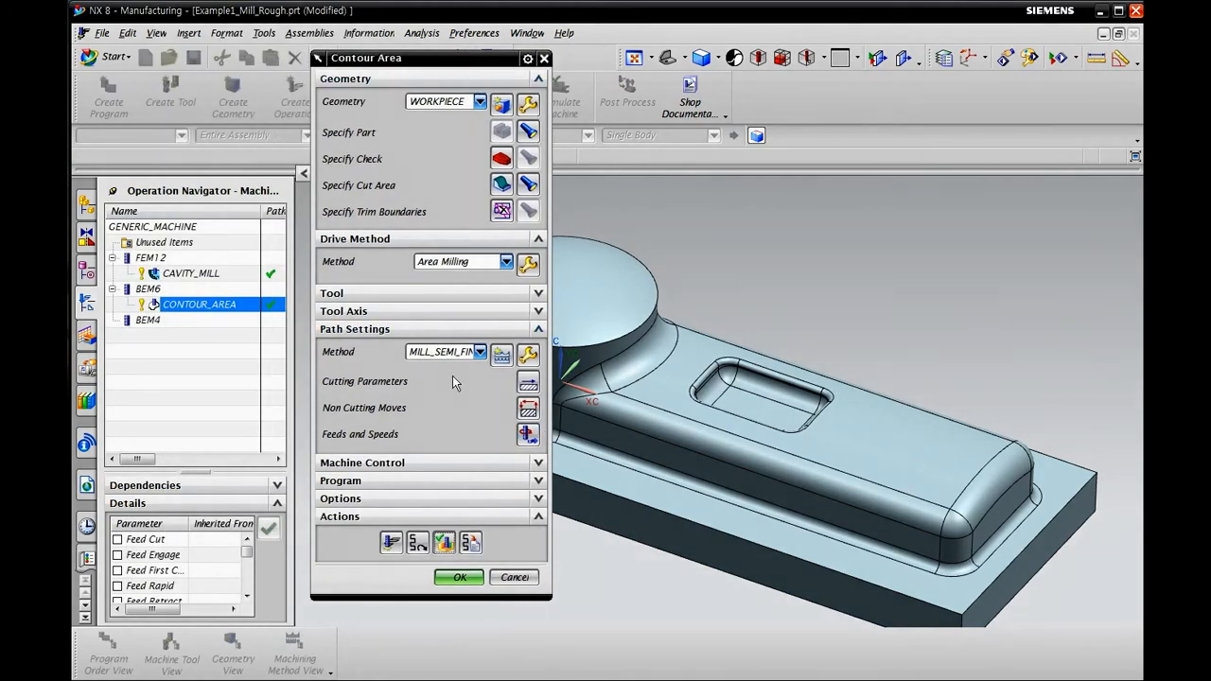
pyautogui.click(460, 577)
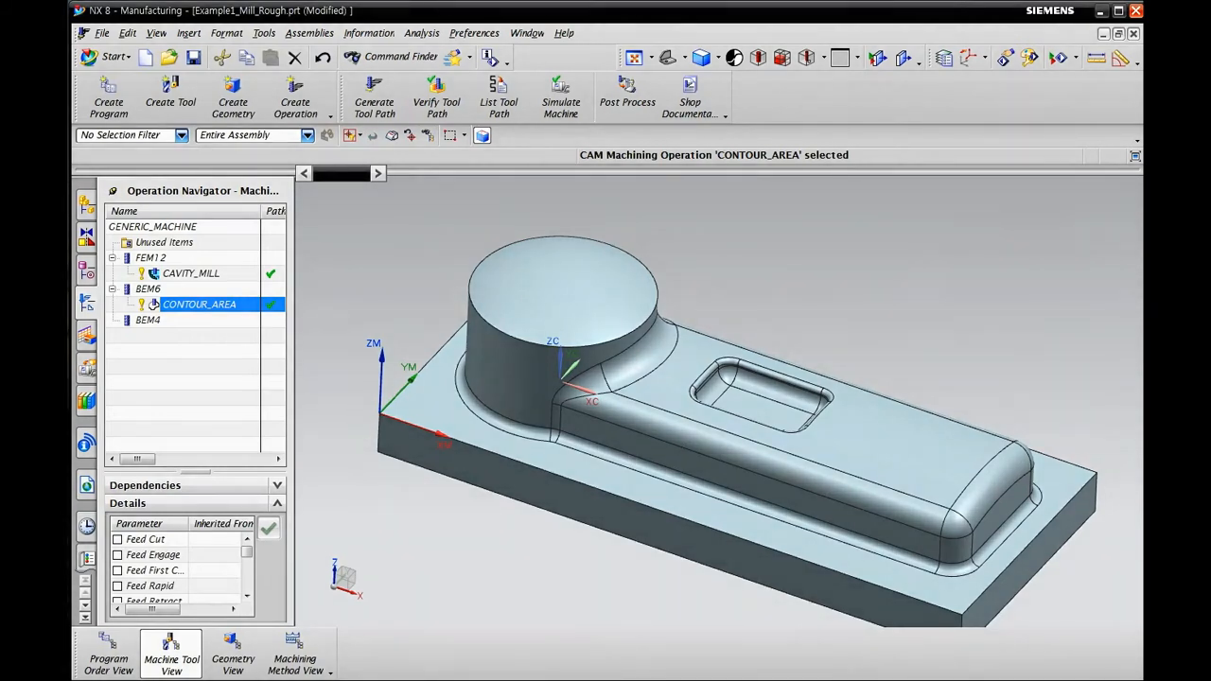
# Switch to the Excel cutting sheet, look up the 4 mm ball end mill row, and return to NX
pyautogui.hotkey('alt', 'Tab')
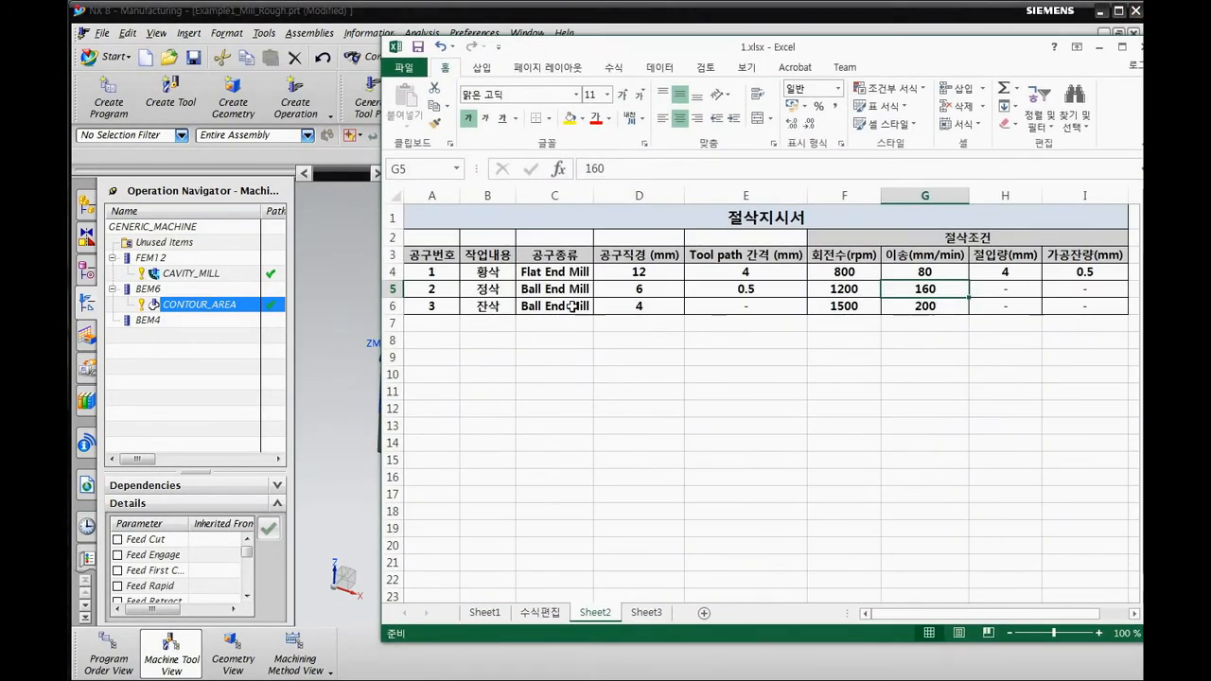
pyautogui.moveTo(522, 310); pyautogui.dragTo(936, 307)
pyautogui.moveTo(878, 49); pyautogui.dragTo(1210, 52)
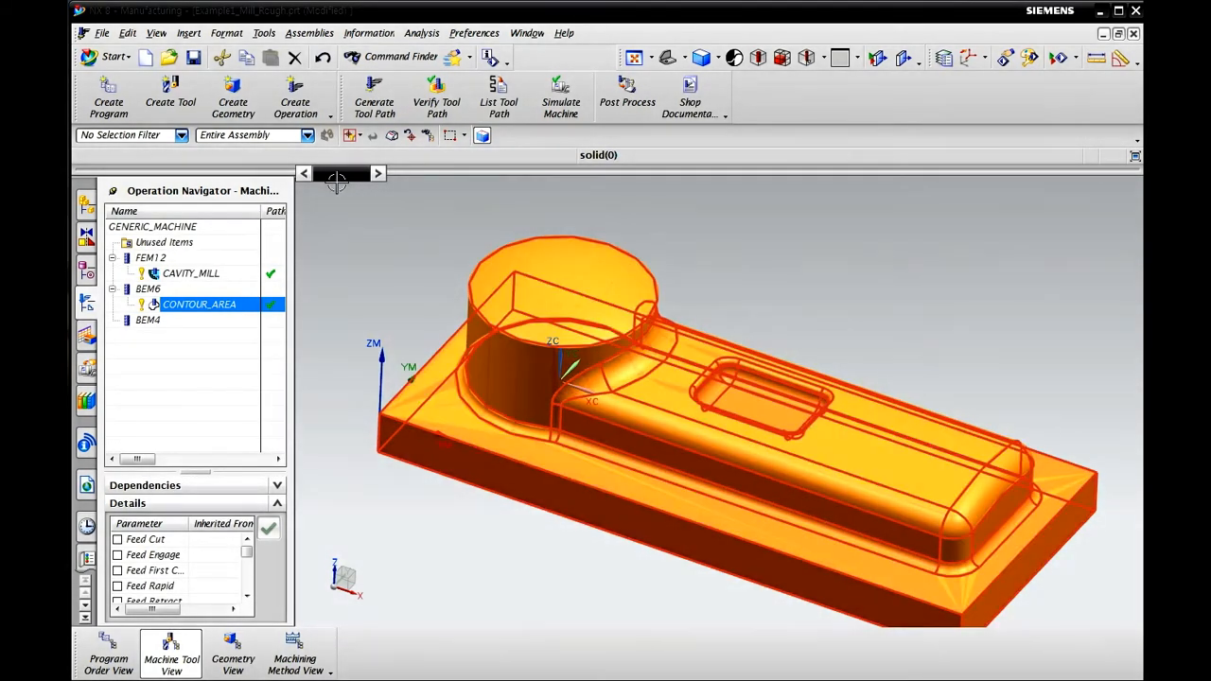
# Create a mill_contour Flowcut Single operation with tool BEM4 under NC_PROGRAM and accept it with its default settings
pyautogui.click(295, 101)
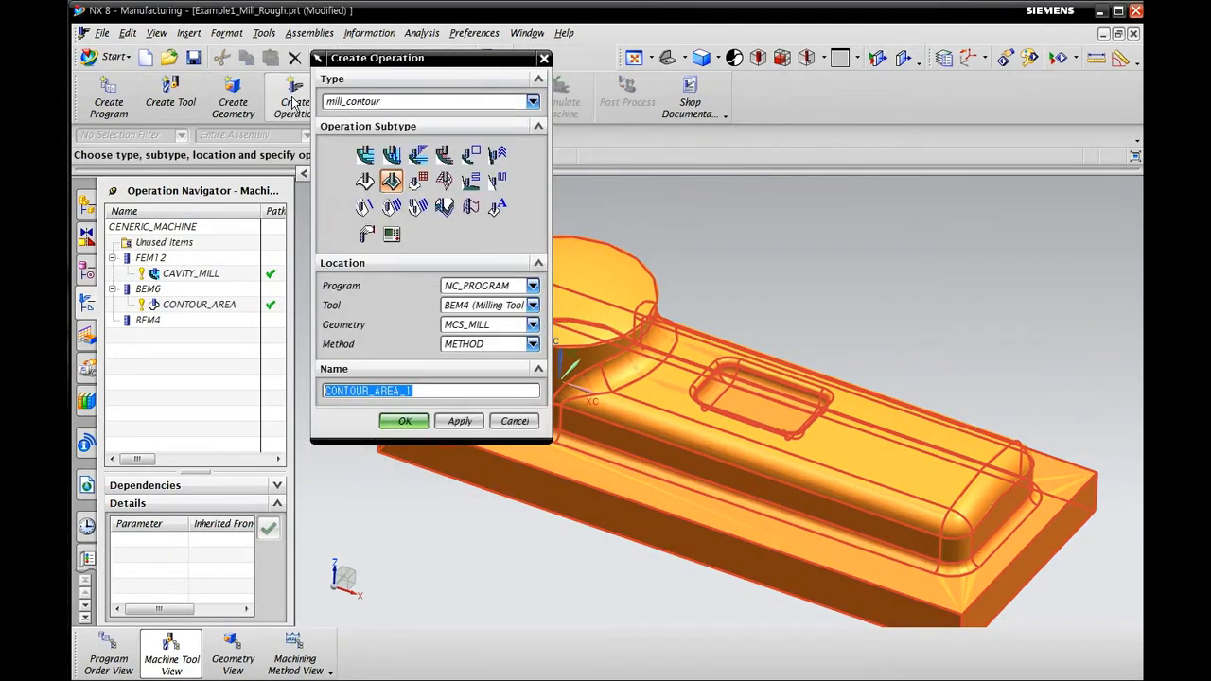
pyautogui.click(373, 210)
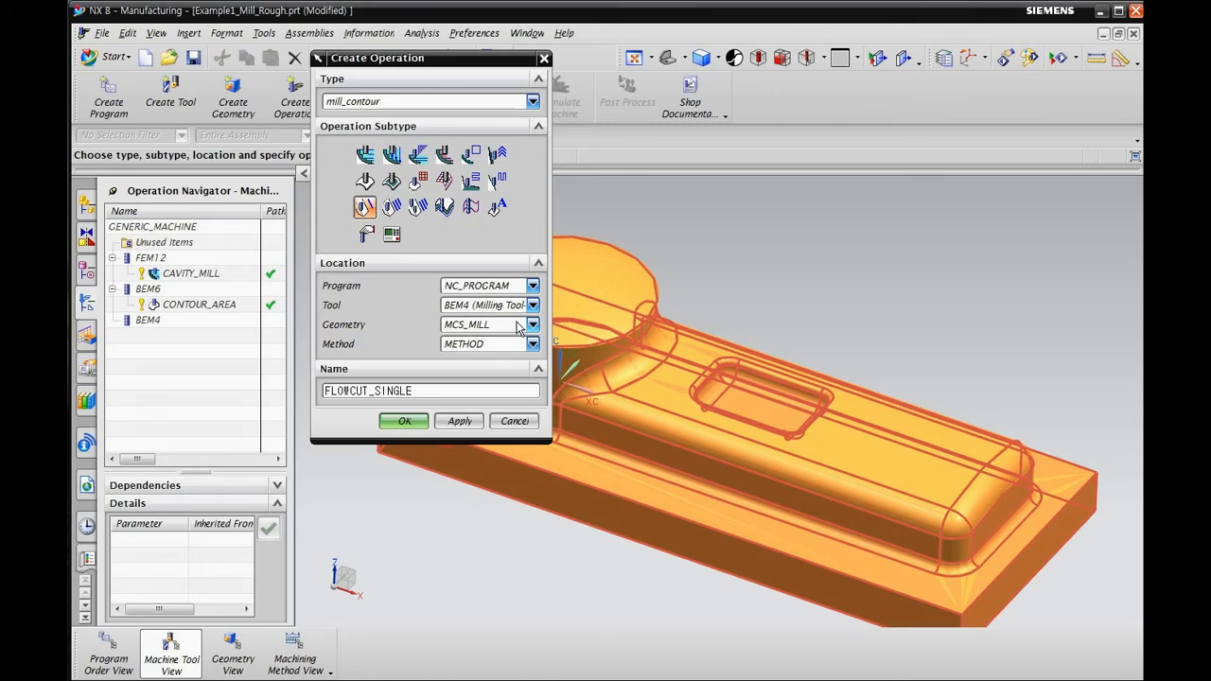
pyautogui.click(409, 425)
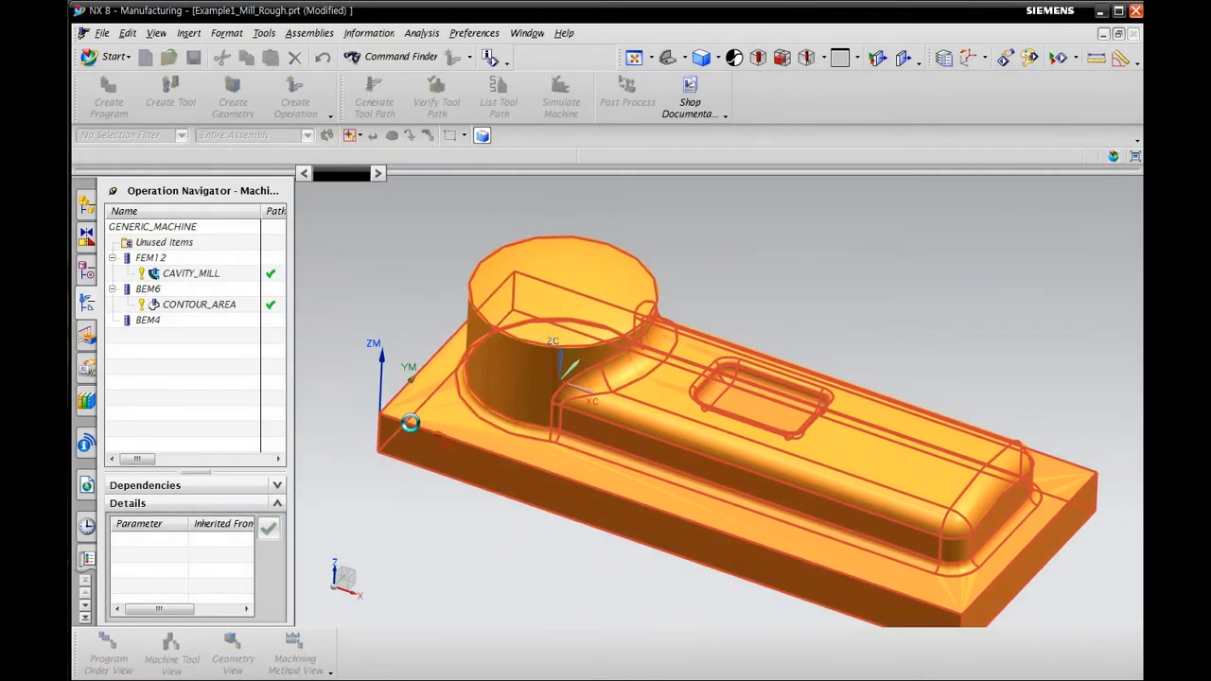
pyautogui.click(459, 626)
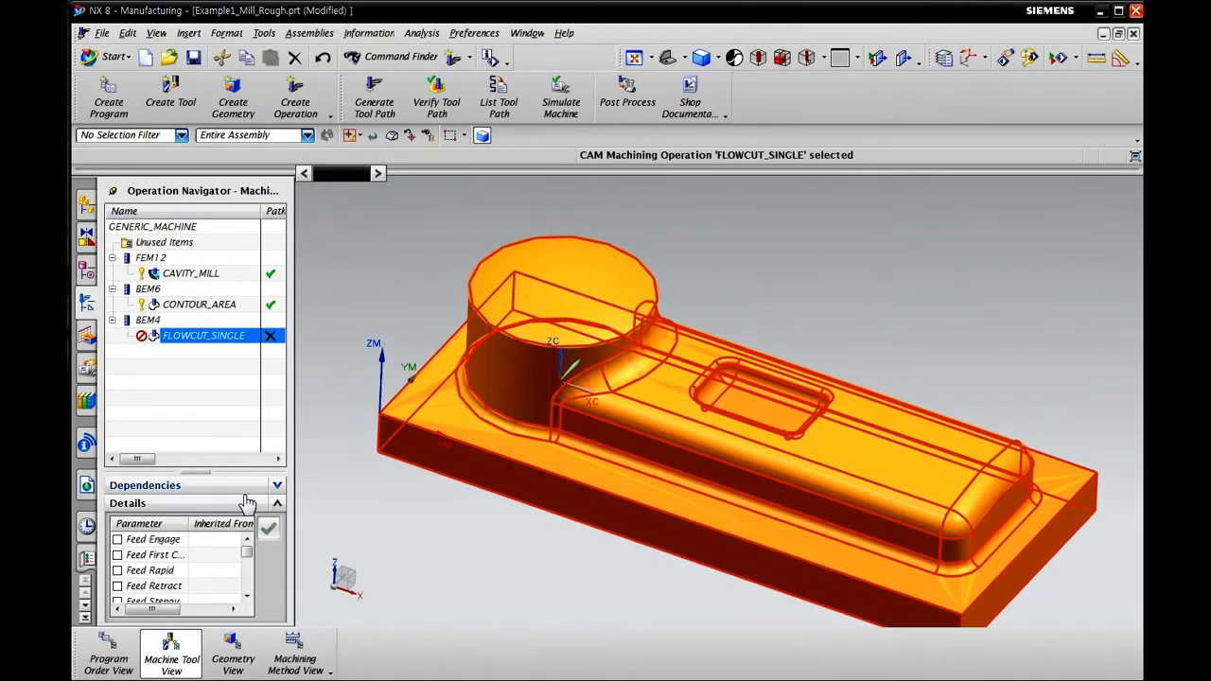
# List the operations by program order and by geometry, and check where FLOWCUT_SINGLE sits relative to MCS_MILL and WORKPIECE
pyautogui.click(121, 654)
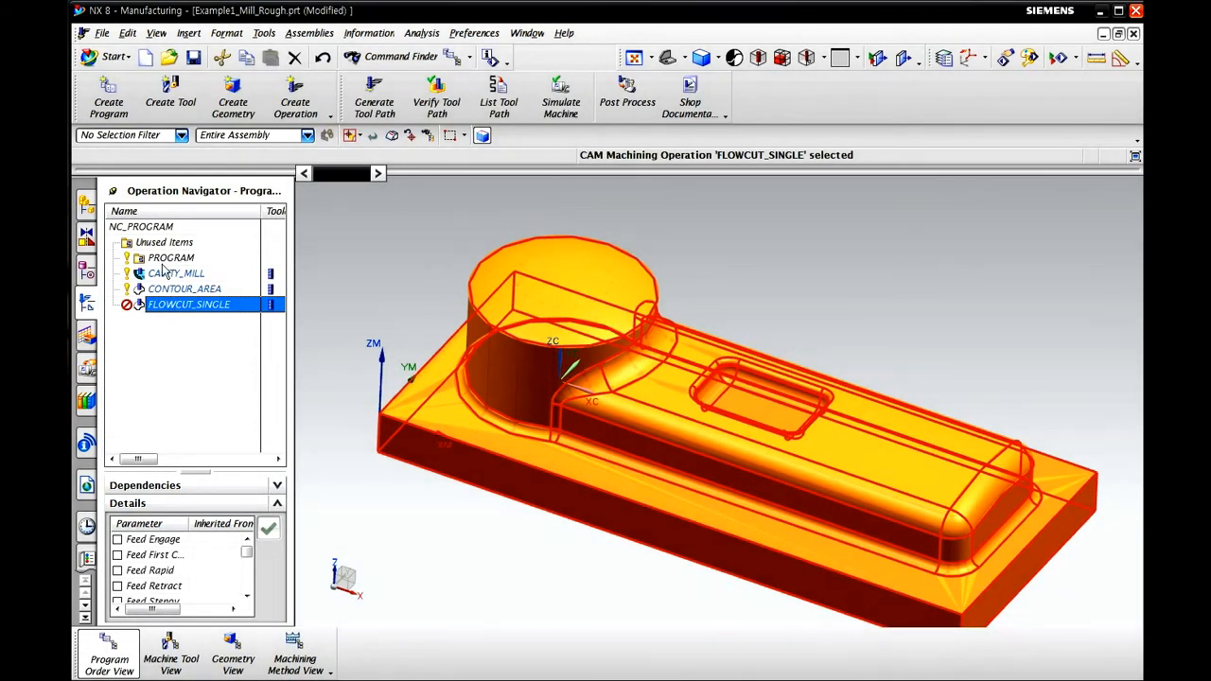
pyautogui.click(234, 654)
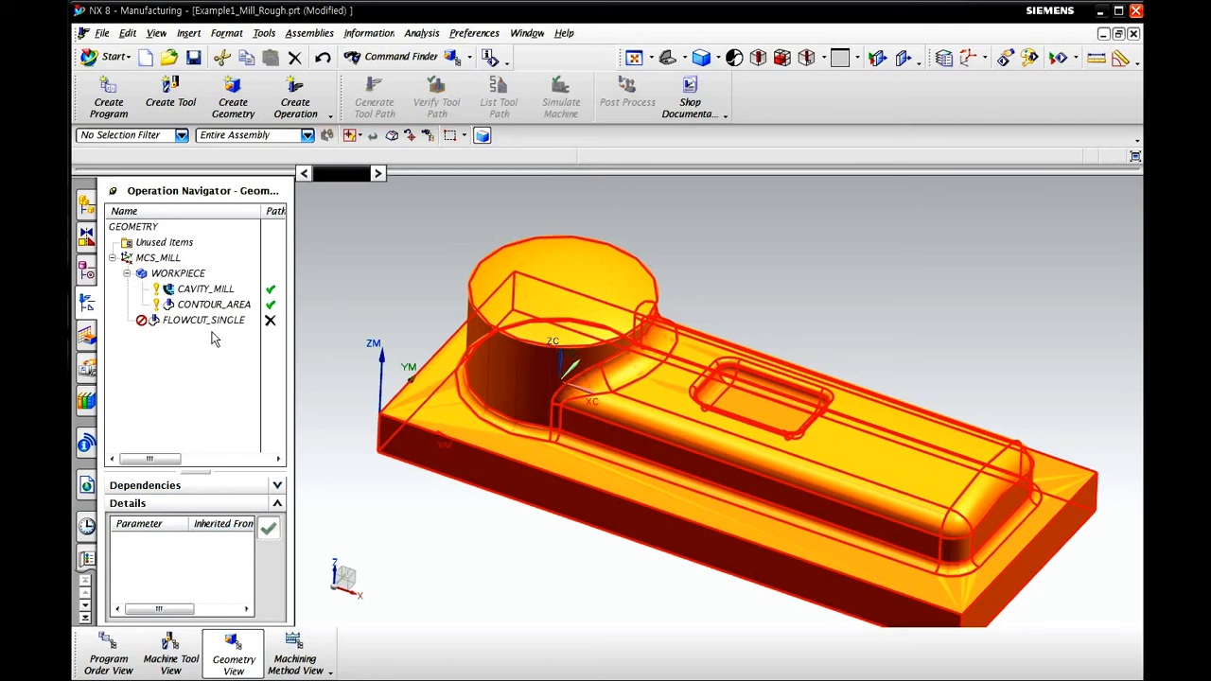
pyautogui.click(195, 322)
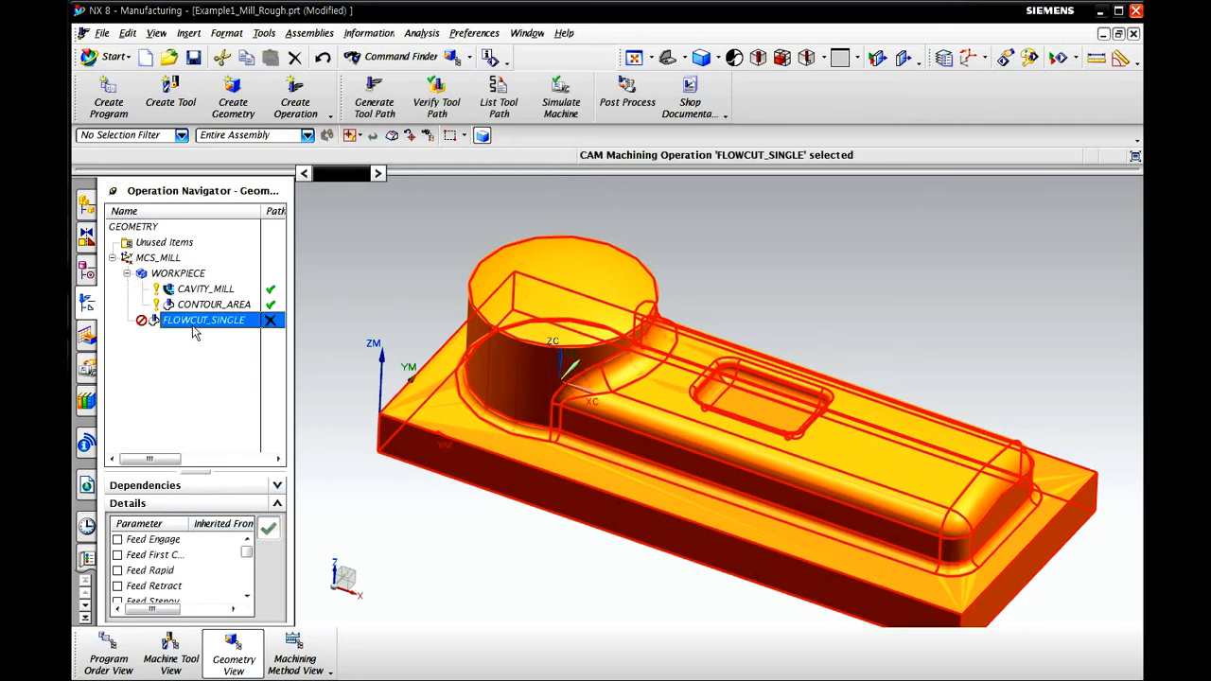
pyautogui.click(153, 260)
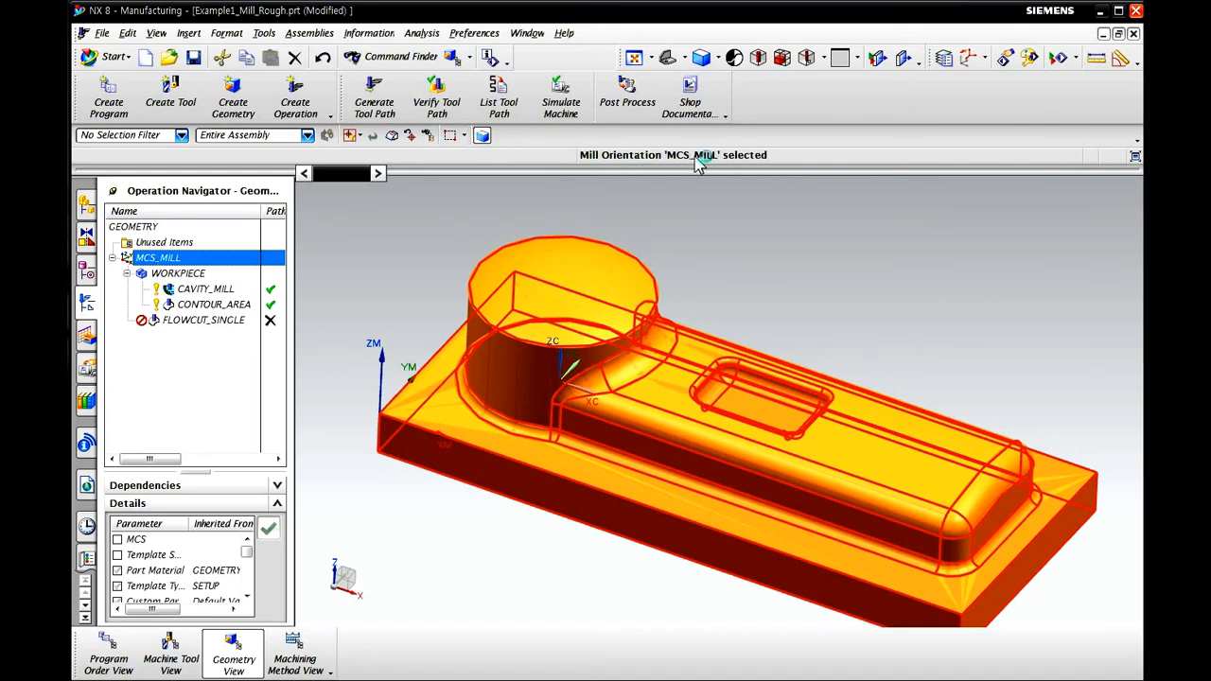
pyautogui.click(165, 321)
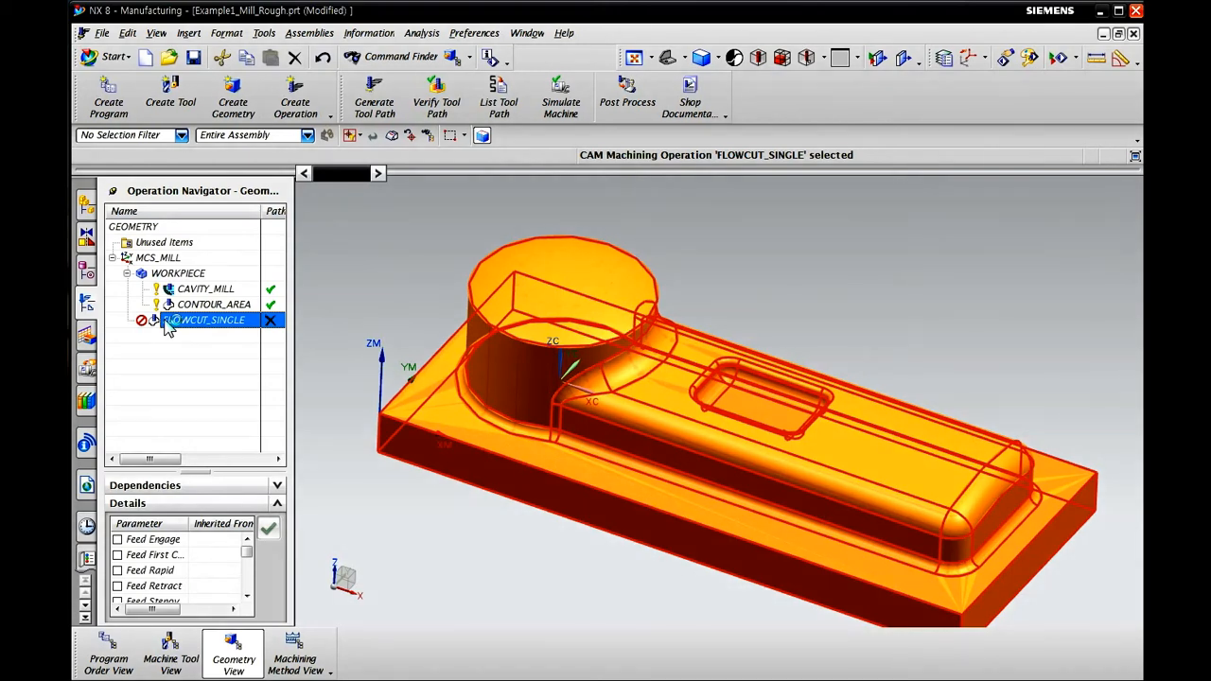
# Reopen FLOWCUT_SINGLE for editing and set its geometry to WORKPIECE and its method to MILL_FINISH
pyautogui.doubleClick(223, 323)
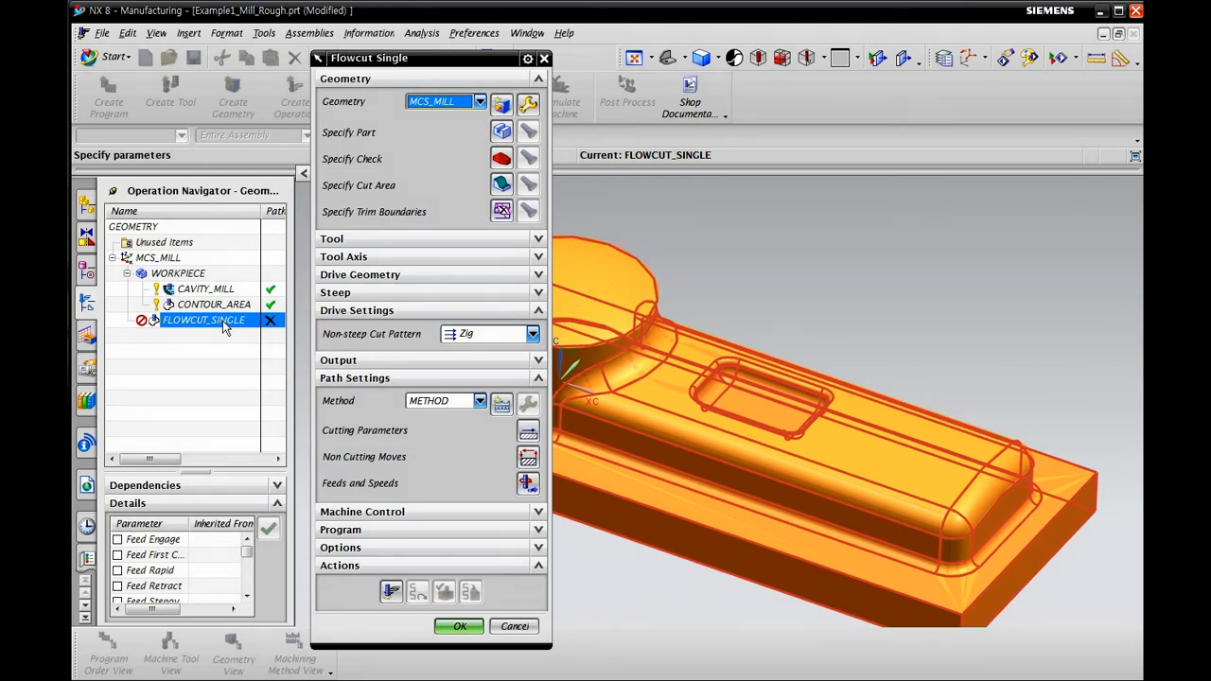
pyautogui.click(440, 102)
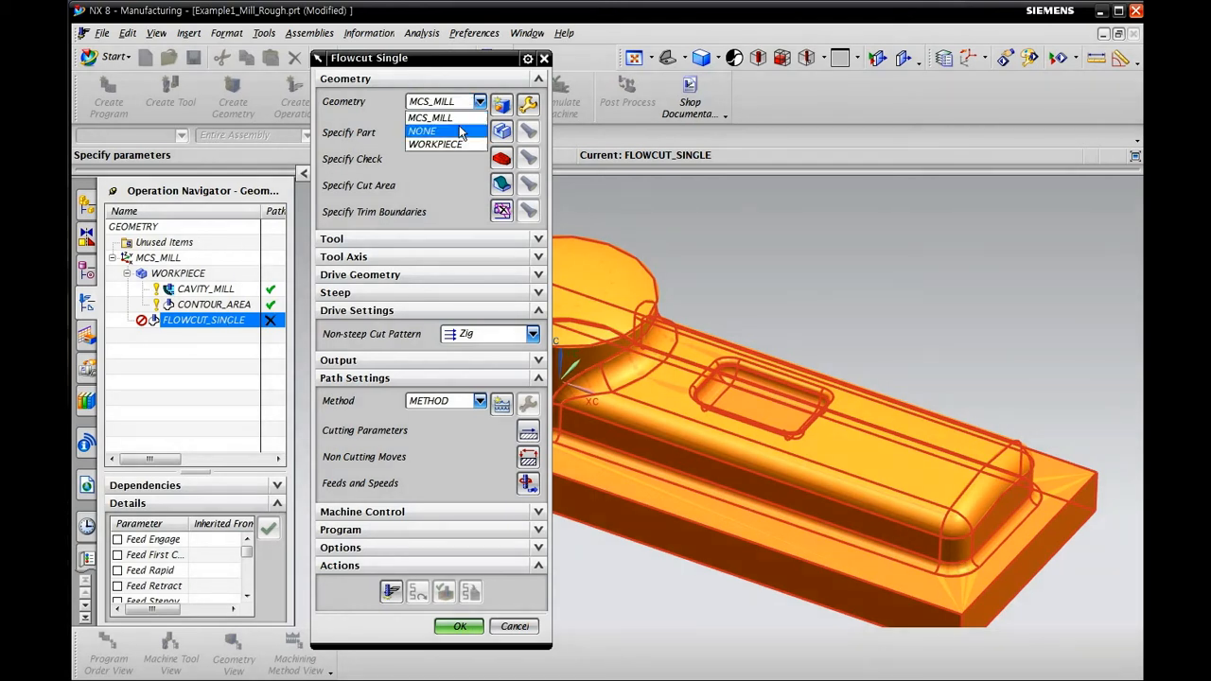
pyautogui.click(454, 142)
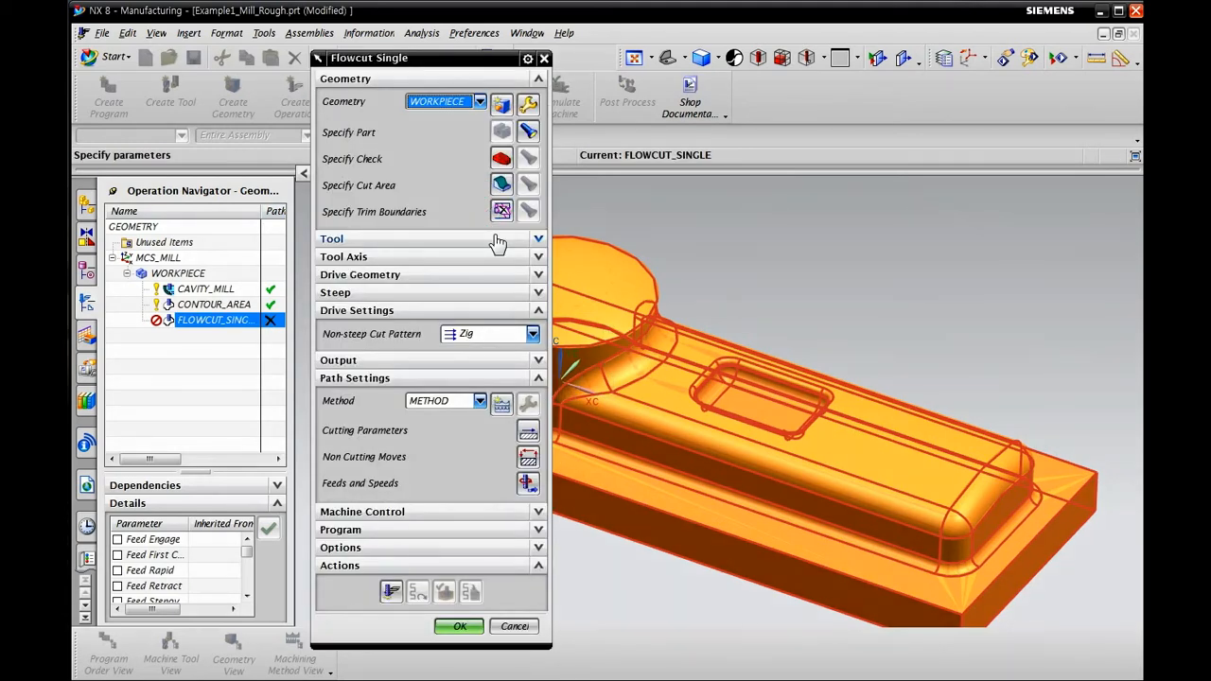
pyautogui.click(480, 401)
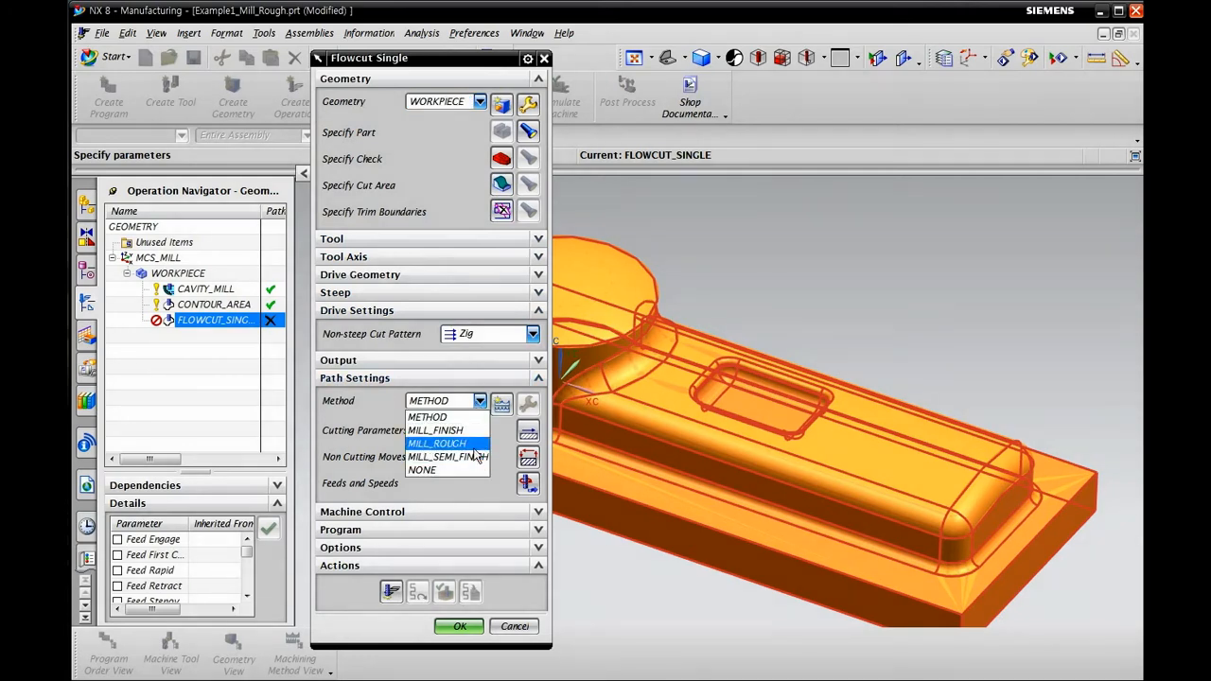
pyautogui.click(471, 430)
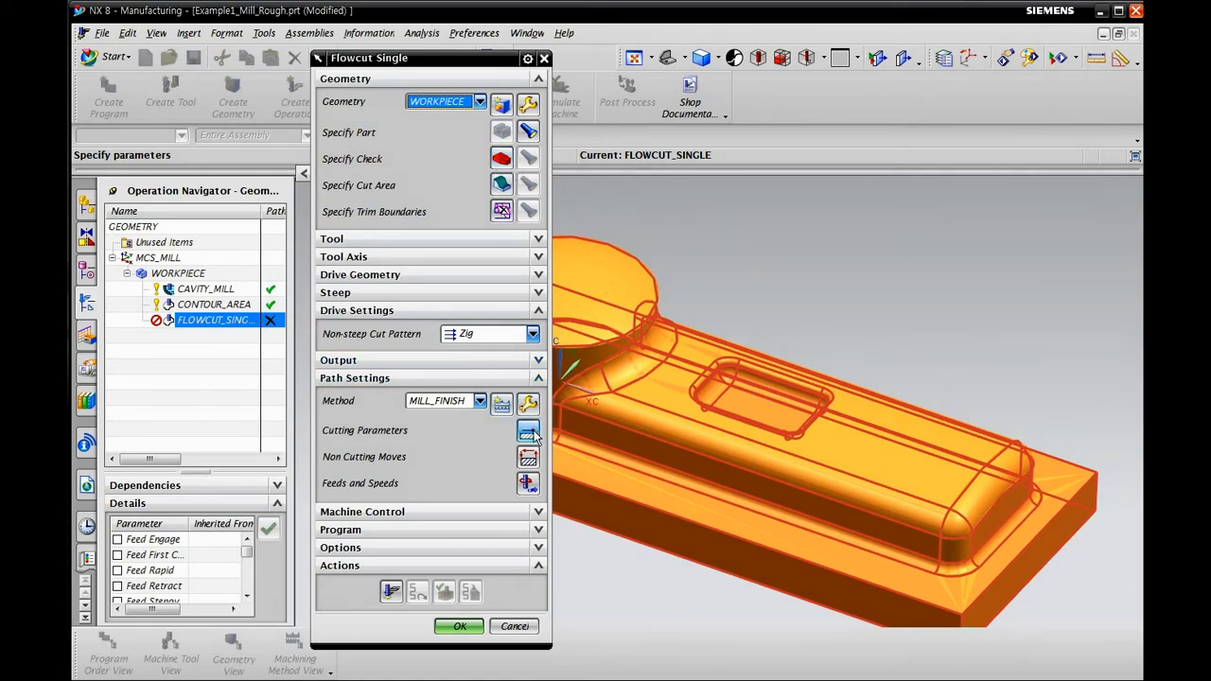
# In the non-cutting moves of FLOWCUT_SINGLE, set the common clearance to Automatic Plane with a safe clearance distance of 50
pyautogui.click(527, 457)
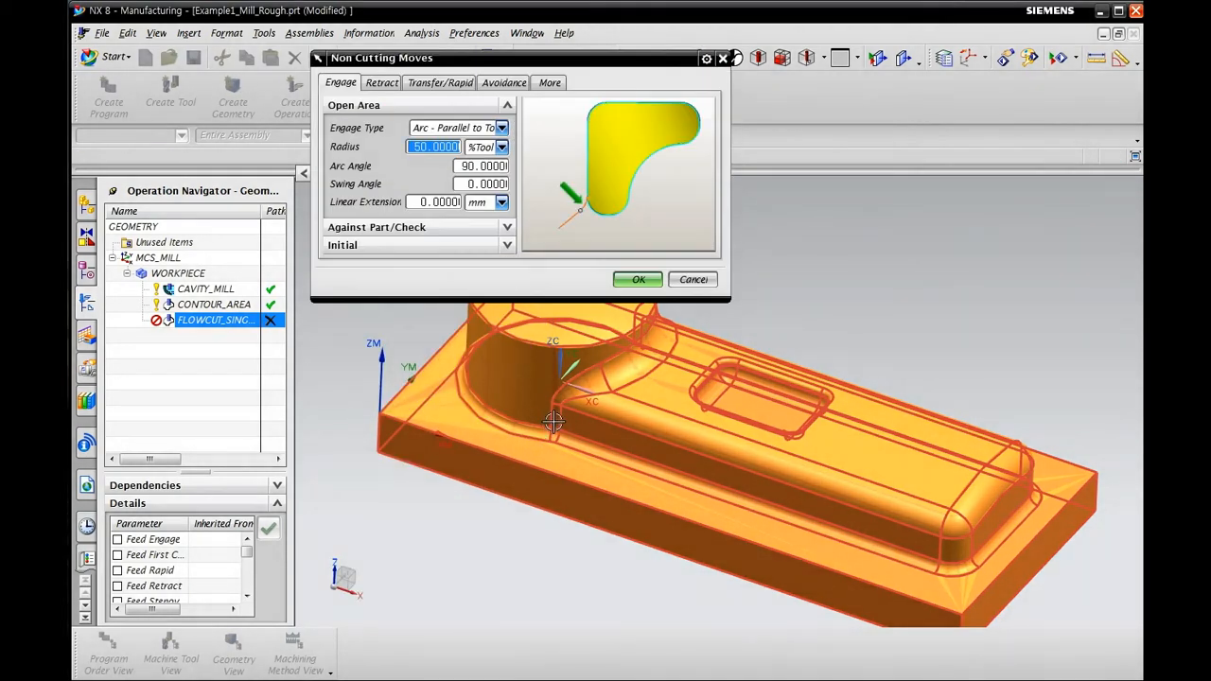
pyautogui.click(441, 82)
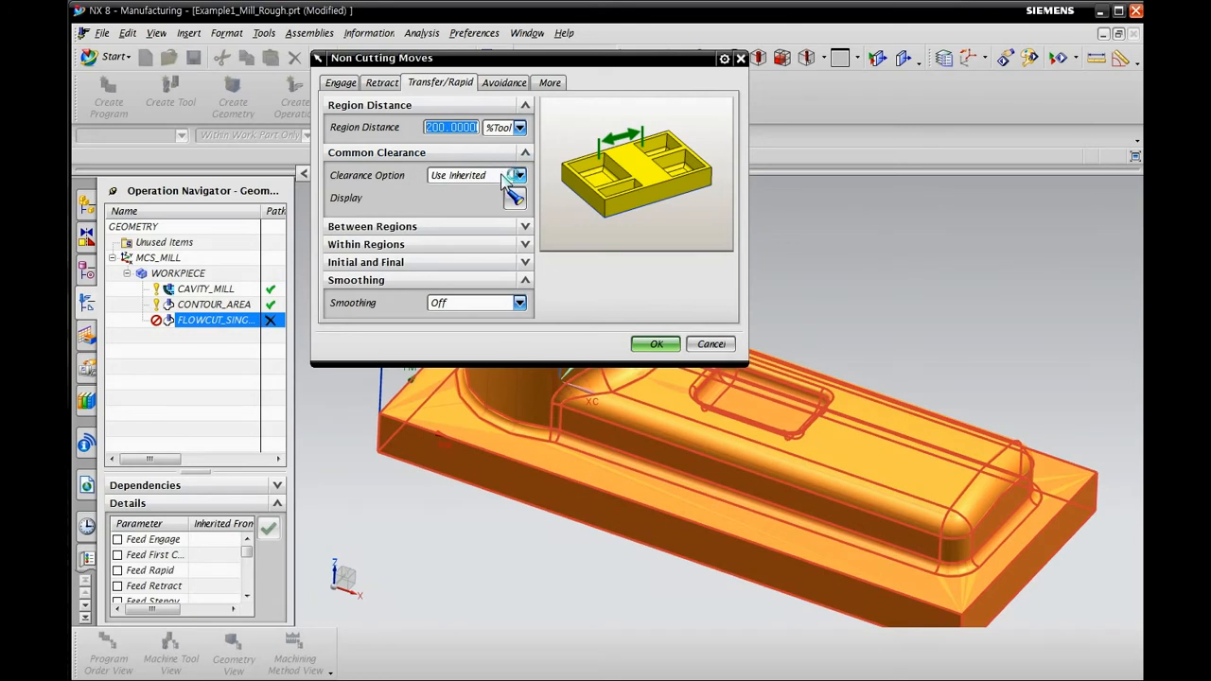
pyautogui.click(516, 175)
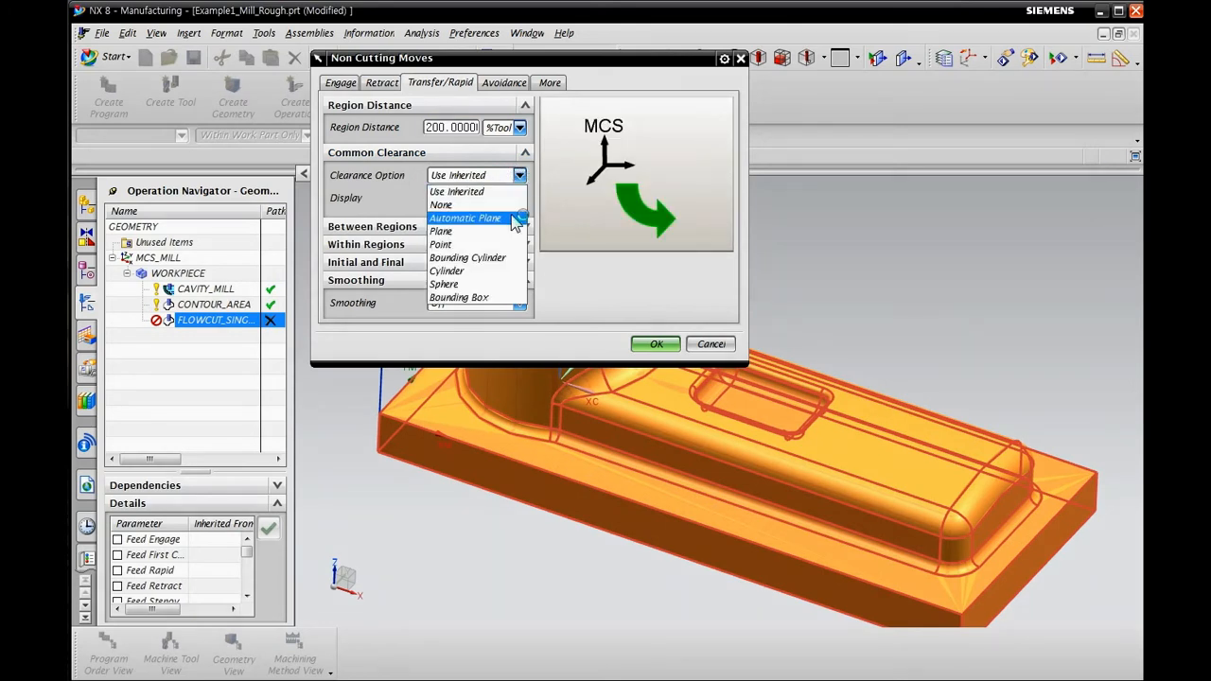
pyautogui.click(514, 218)
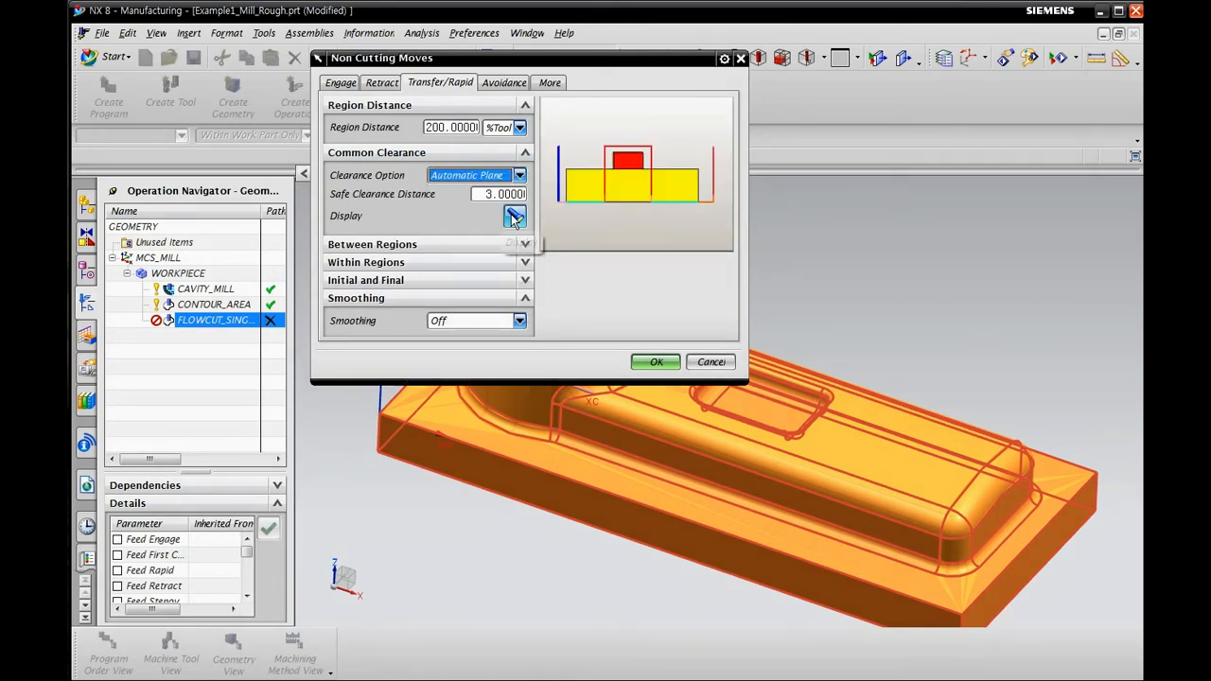
pyautogui.click(501, 194)
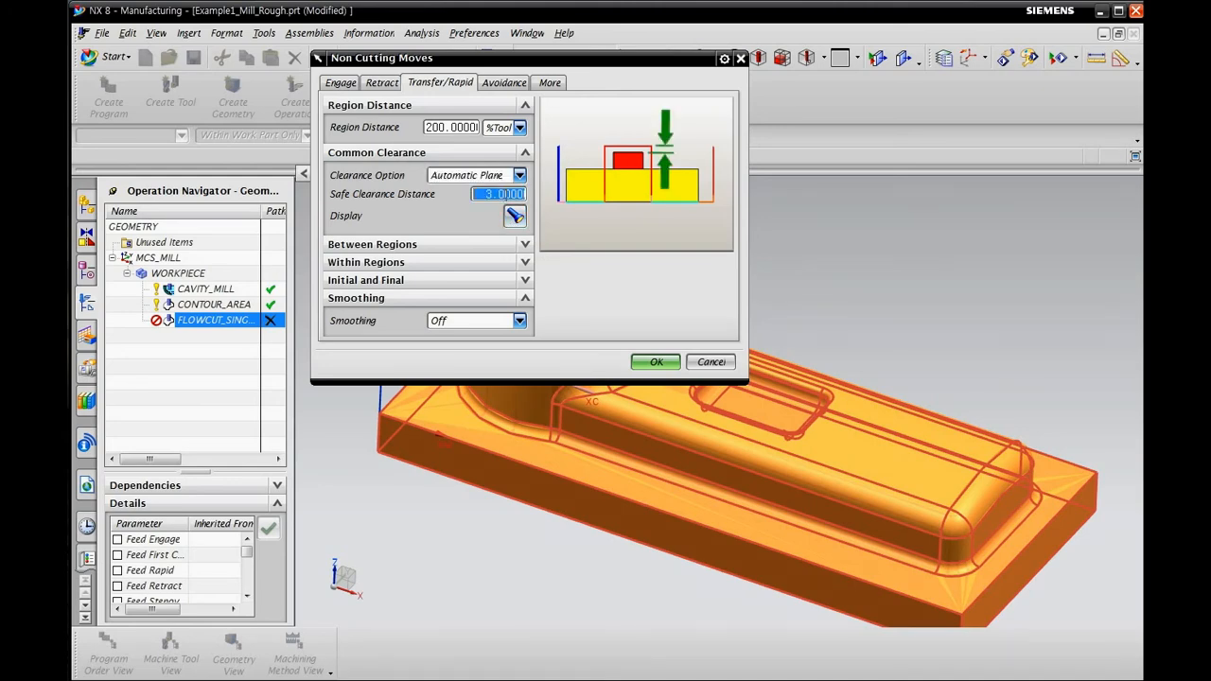
pyautogui.write('50')
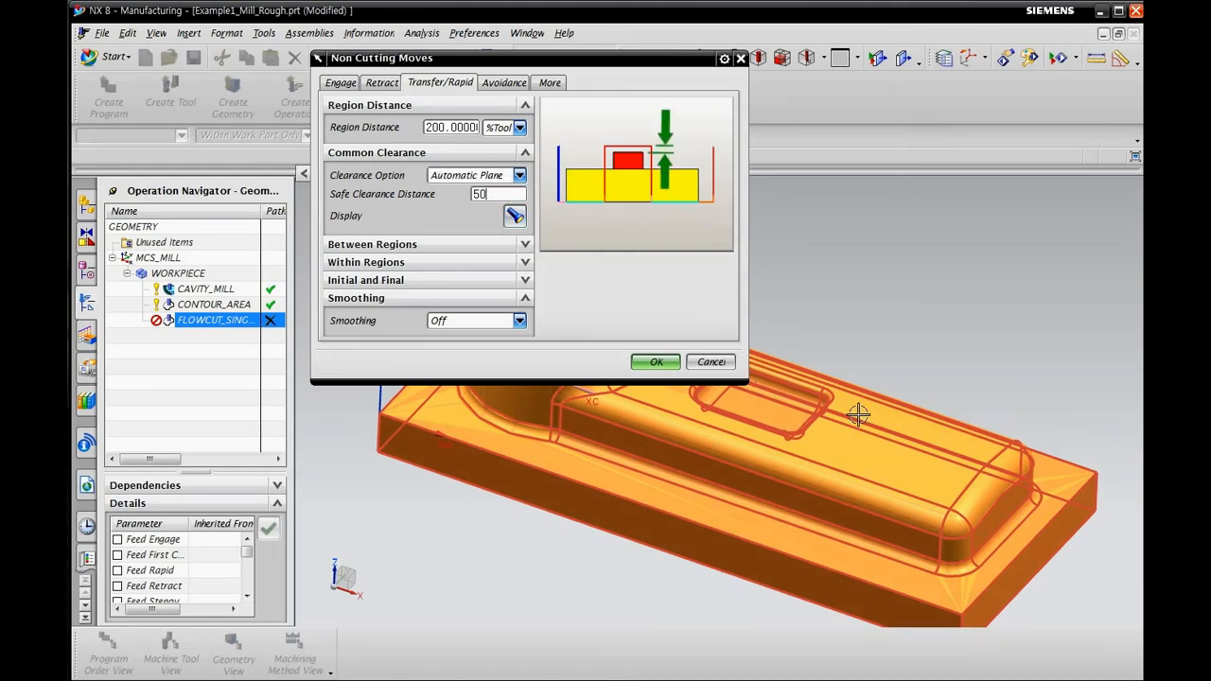
# Display the automatic clearance plane above the part and accept the non-cutting moves
pyautogui.moveTo(622, 63); pyautogui.dragTo(444, 160)
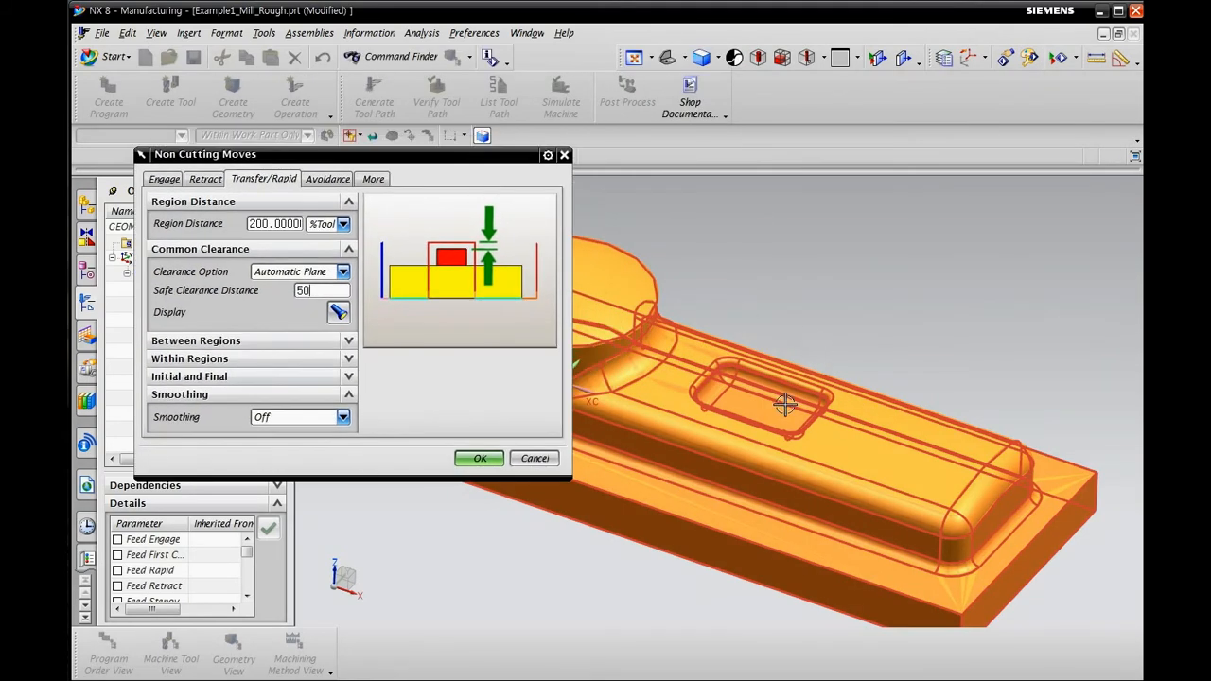
pyautogui.scroll(-4, 784, 405)
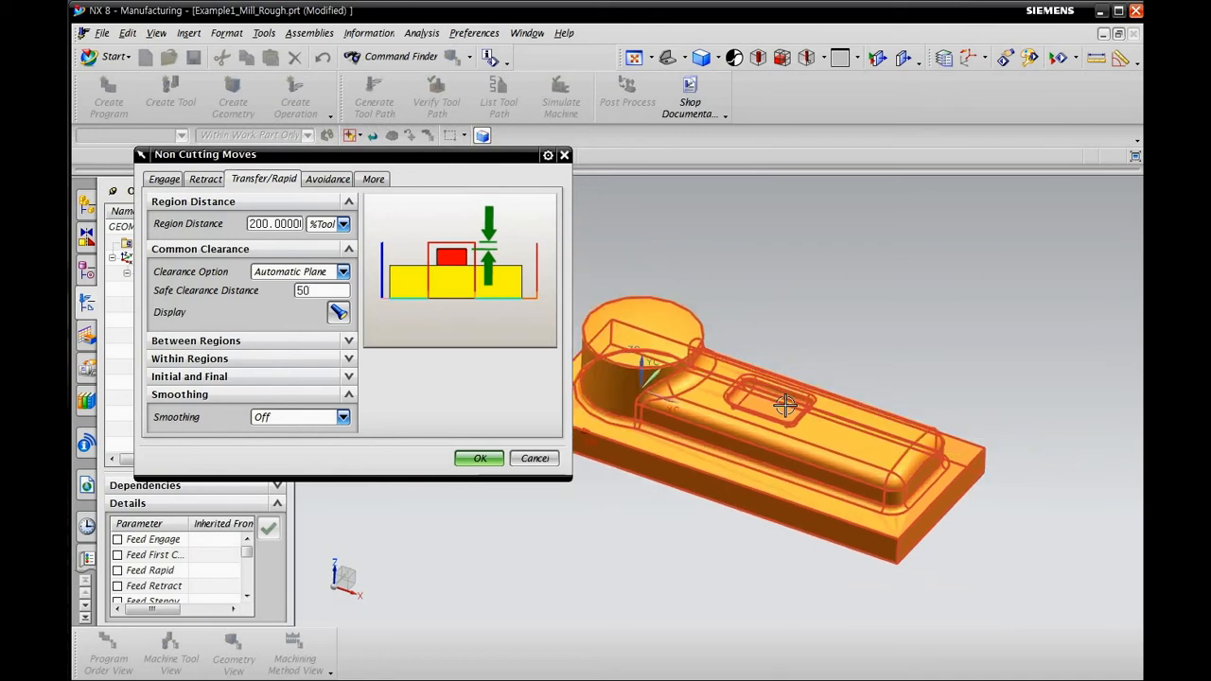
pyautogui.click(338, 313)
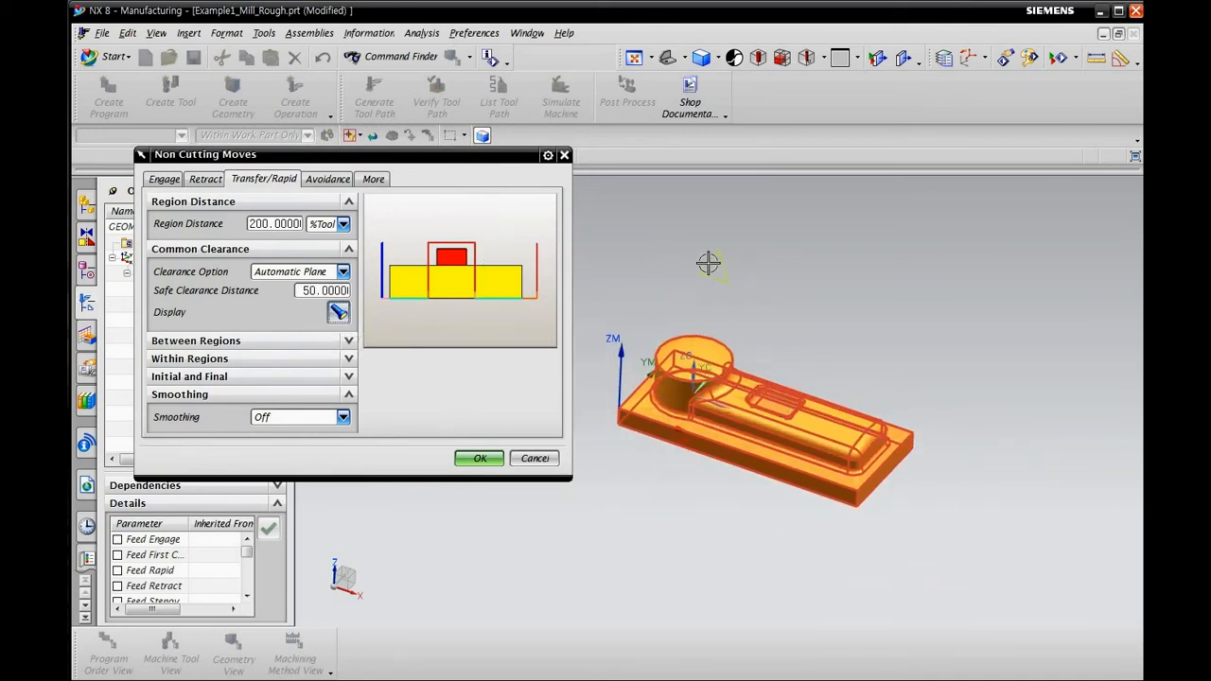
pyautogui.click(480, 458)
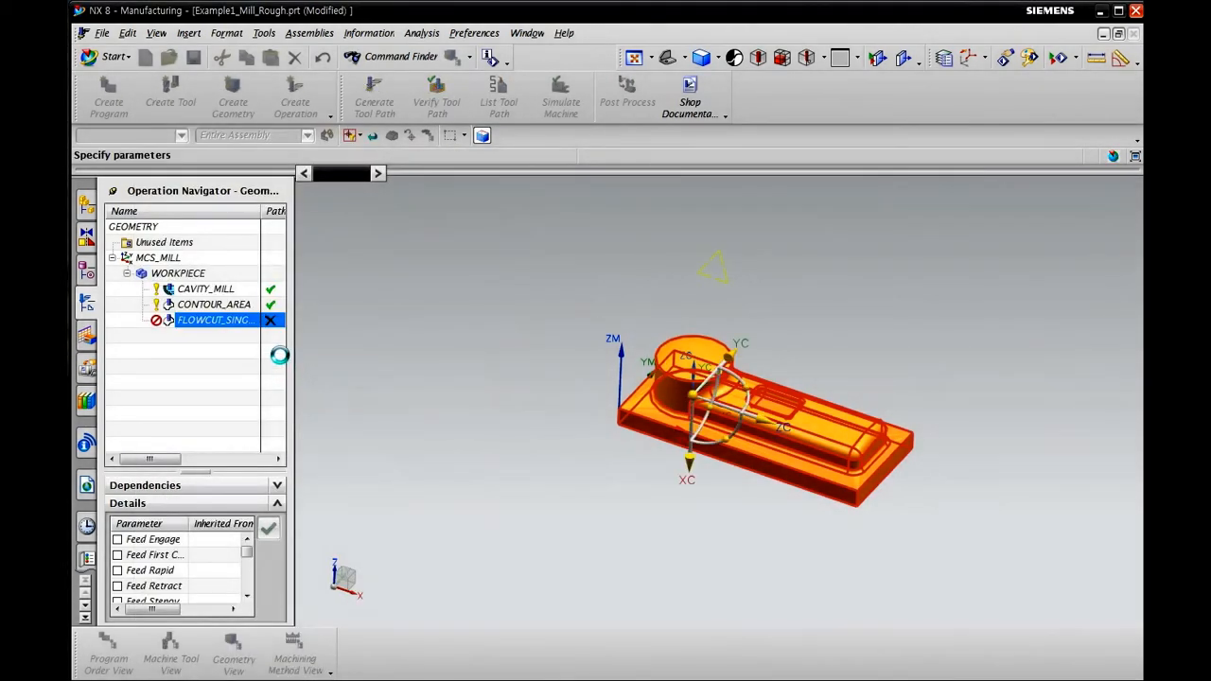
pyautogui.moveTo(297, 103); pyautogui.dragTo(445, 64)
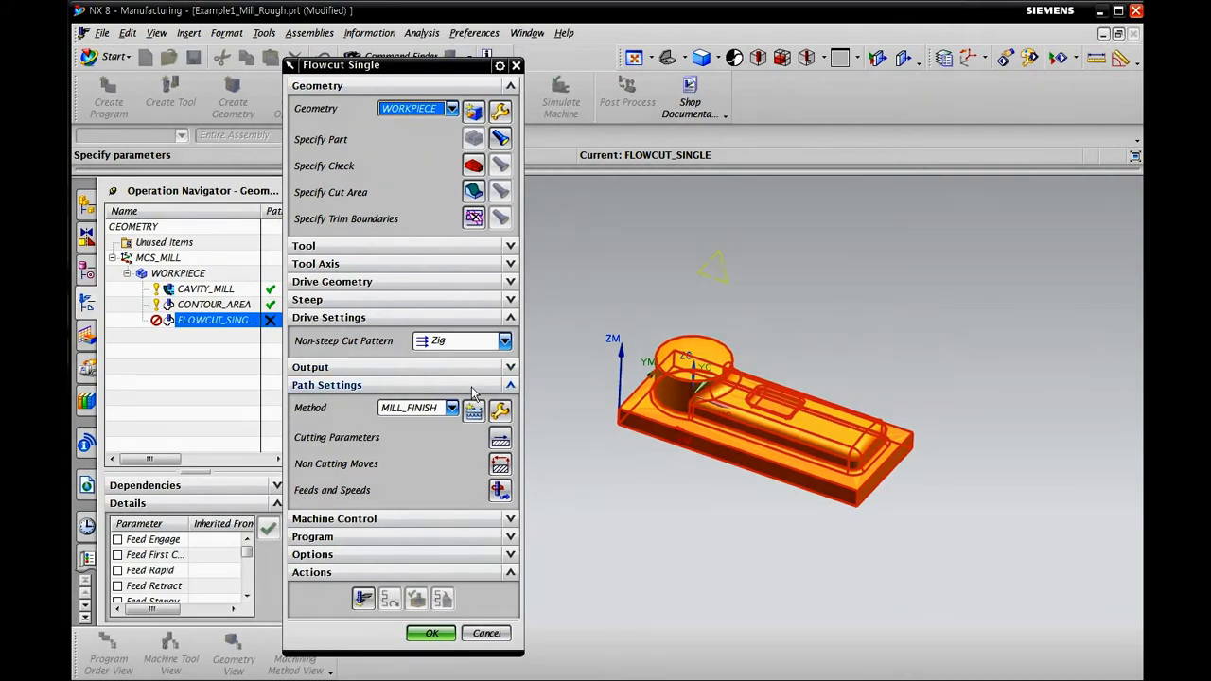
# Check the 4 mm ball end mill row in the Excel cutting sheet, and set FLOWCUT_SINGLE's spindle speed to 1500 rpm and cut feed to 200
pyautogui.click(499, 490)
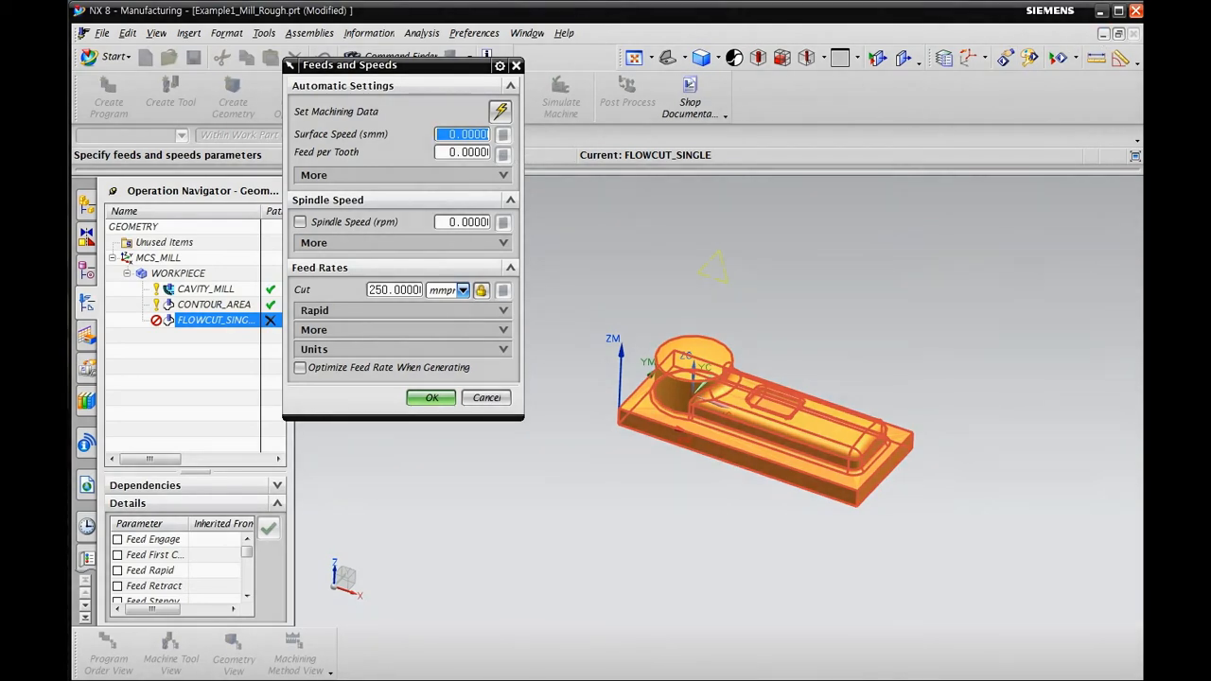
pyautogui.hotkey('alt', 'Tab')
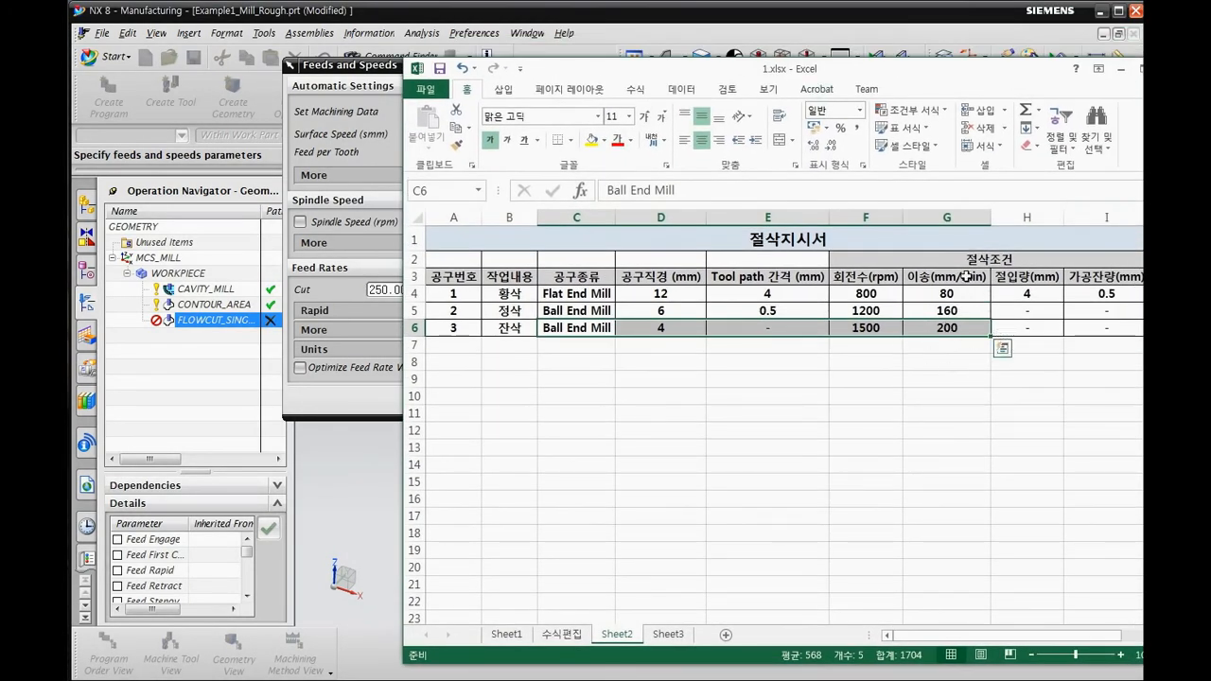
pyautogui.hotkey('alt', 'Tab')
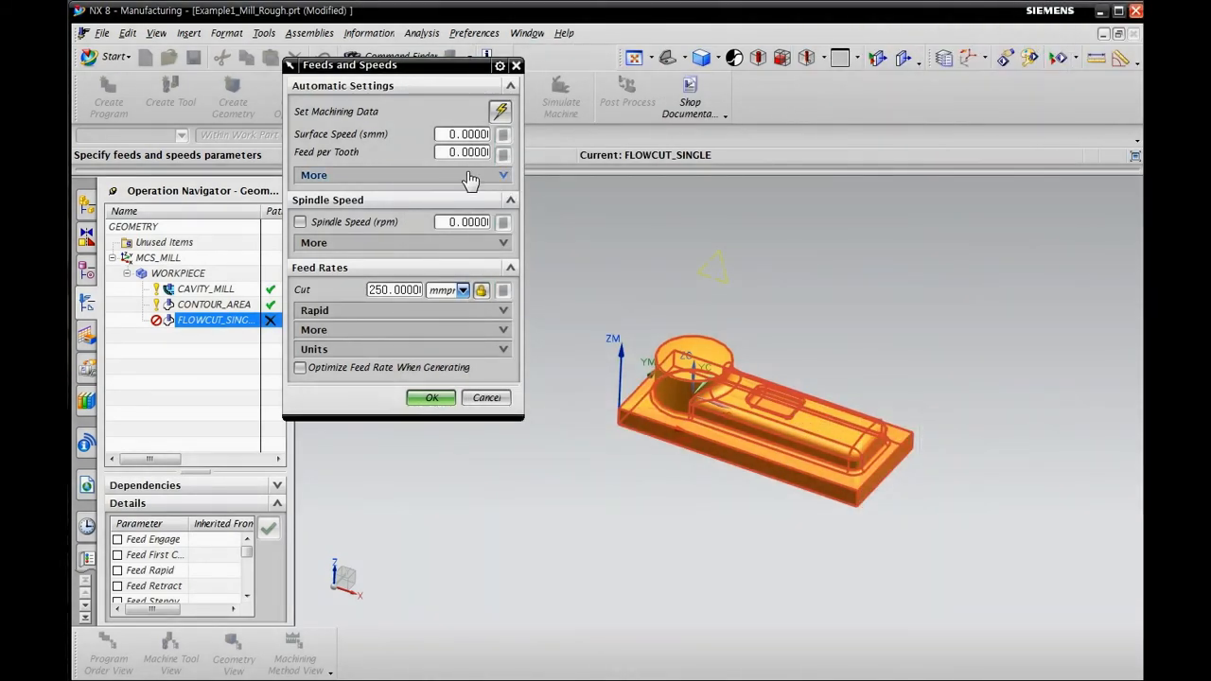
pyautogui.click(472, 222)
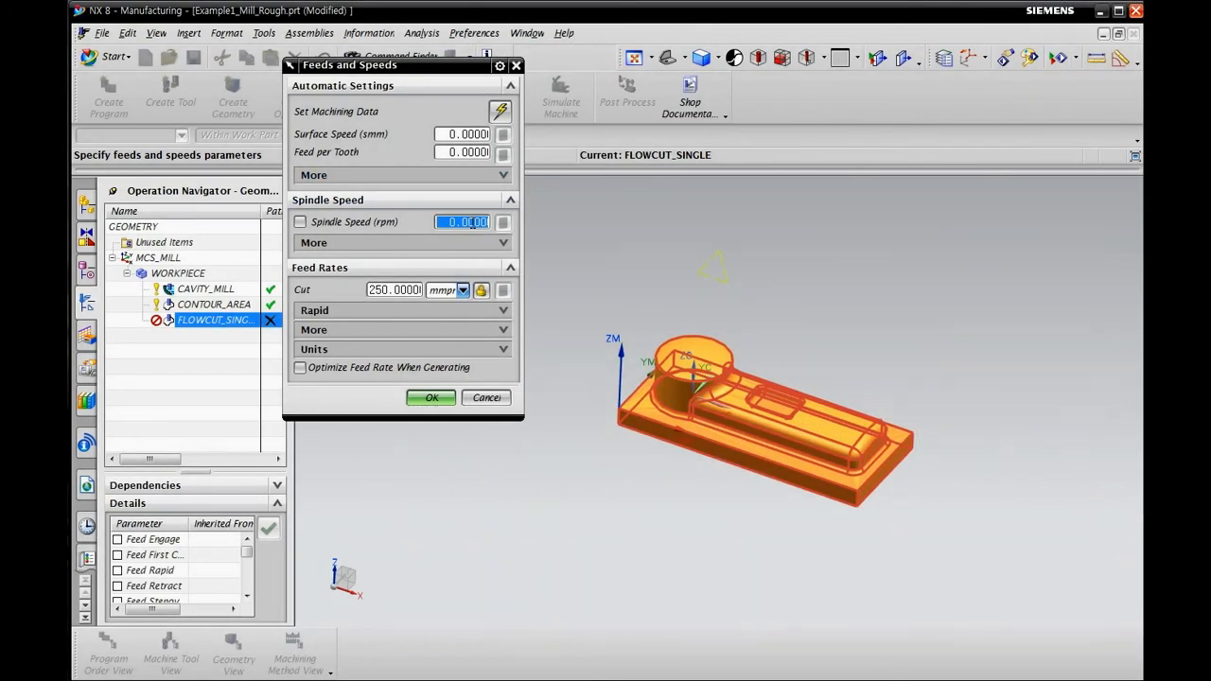
pyautogui.write('15')
pyautogui.click(409, 288)
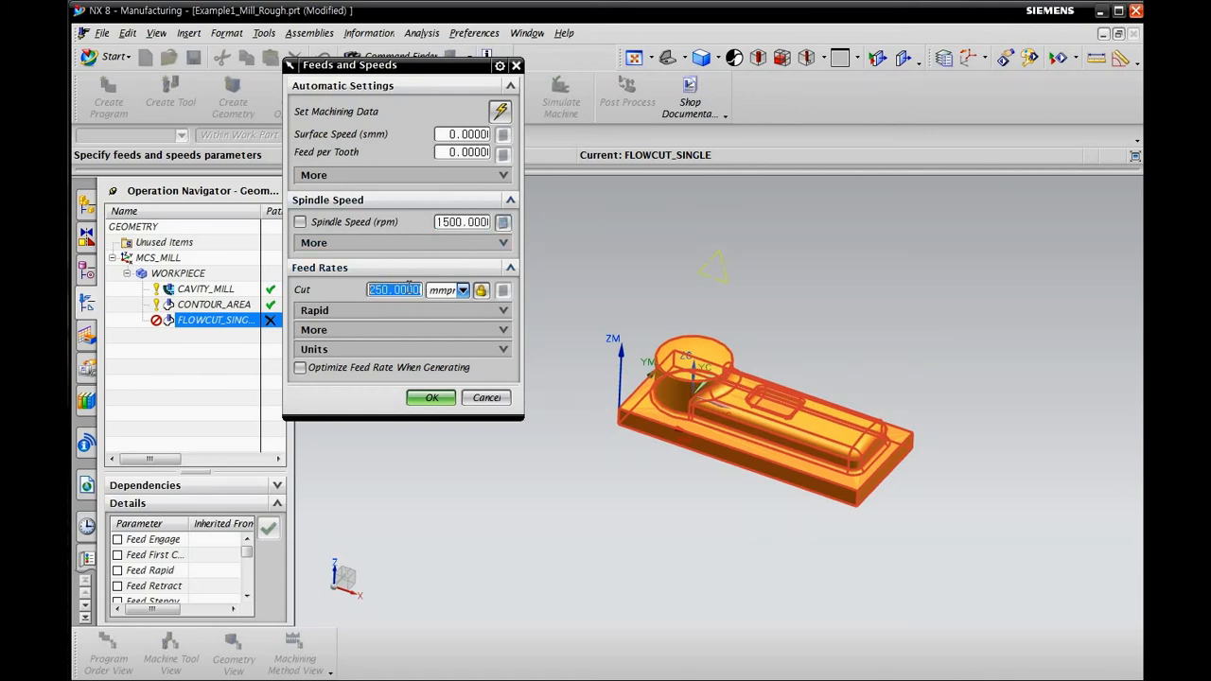
pyautogui.write('2')
pyautogui.click(430, 399)
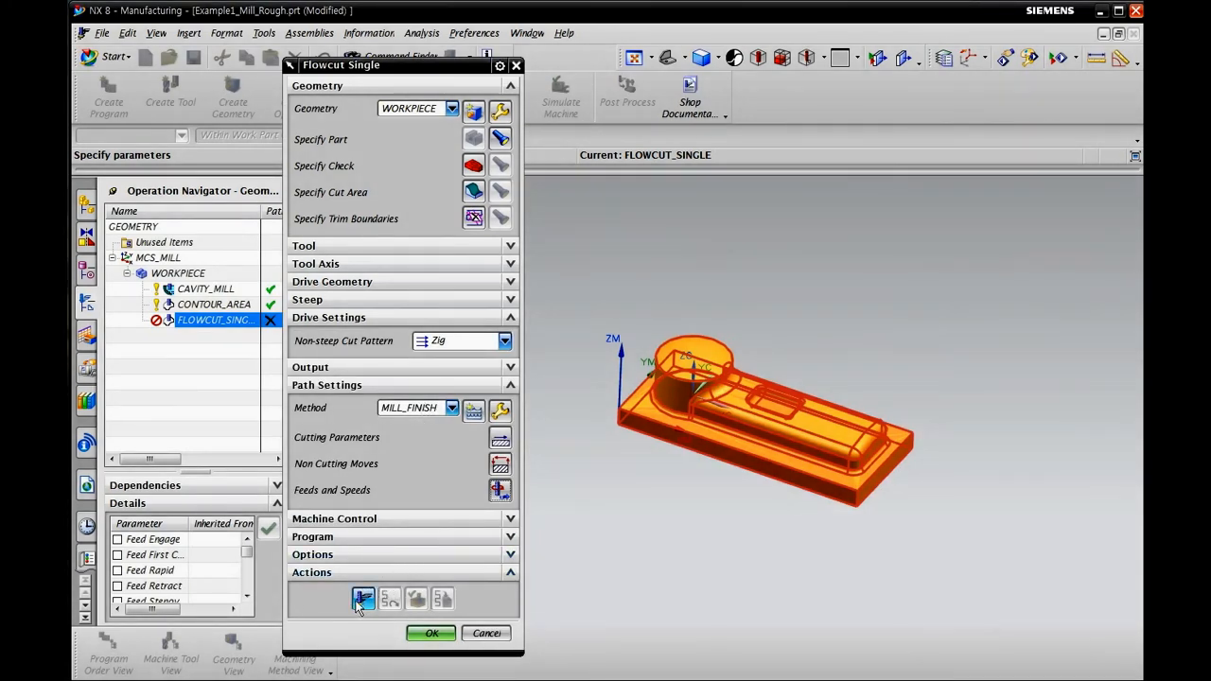
# Generate the FLOWCUT_SINGLE tool path and inspect it around the base of the raised shape
pyautogui.click(364, 598)
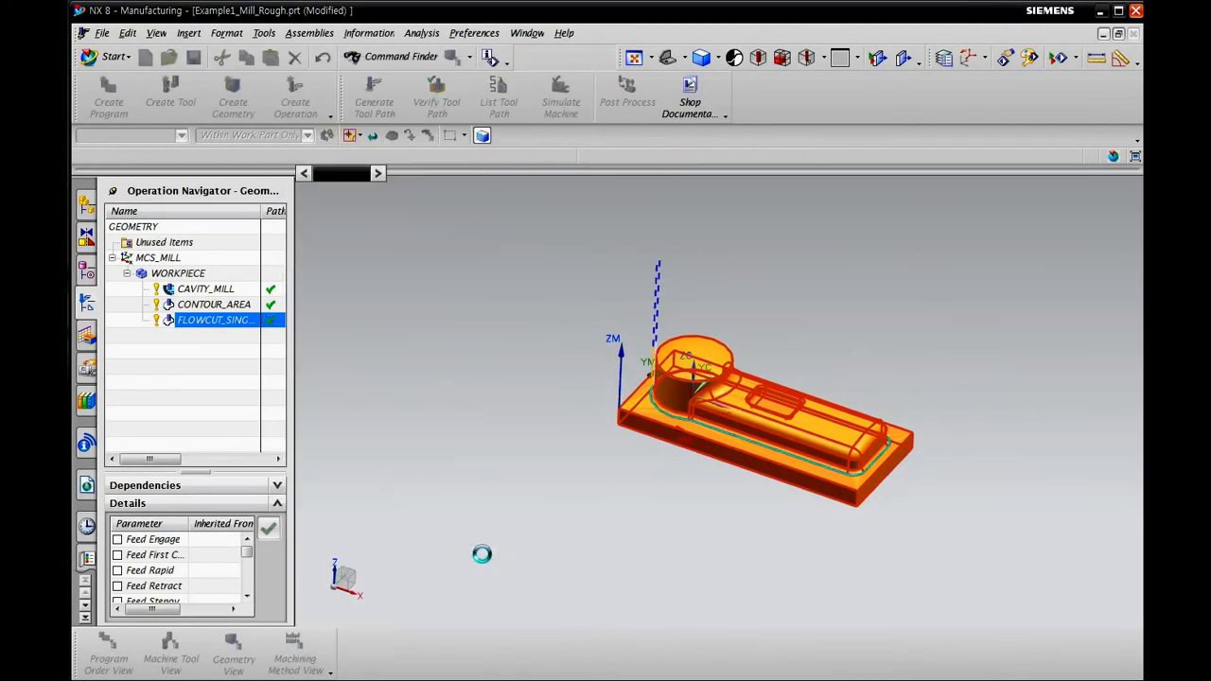
pyautogui.moveTo(811, 469); pyautogui.dragTo(761, 455, button='middle')
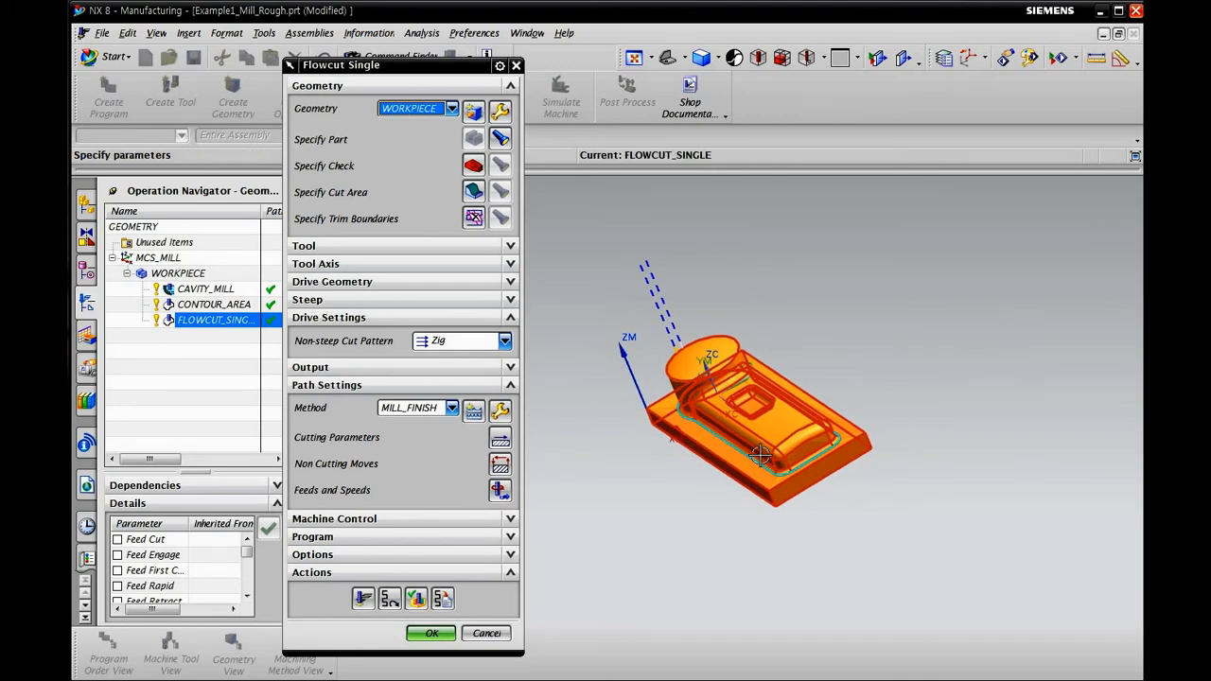
pyautogui.scroll(3, 761, 454)
pyautogui.moveTo(721, 381); pyautogui.dragTo(785, 368, button='middle')
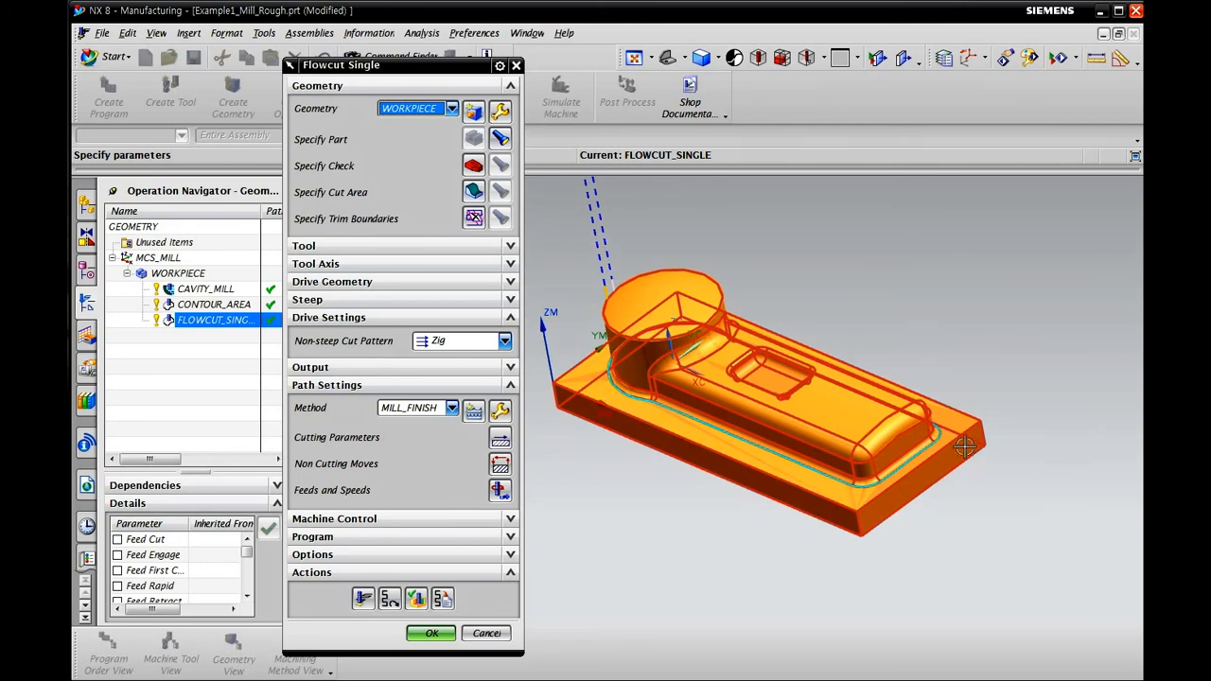
# Verify the flowcut tool path with a 3D Dynamic simulation at animation speed 2, and accept the operation
pyautogui.click(415, 598)
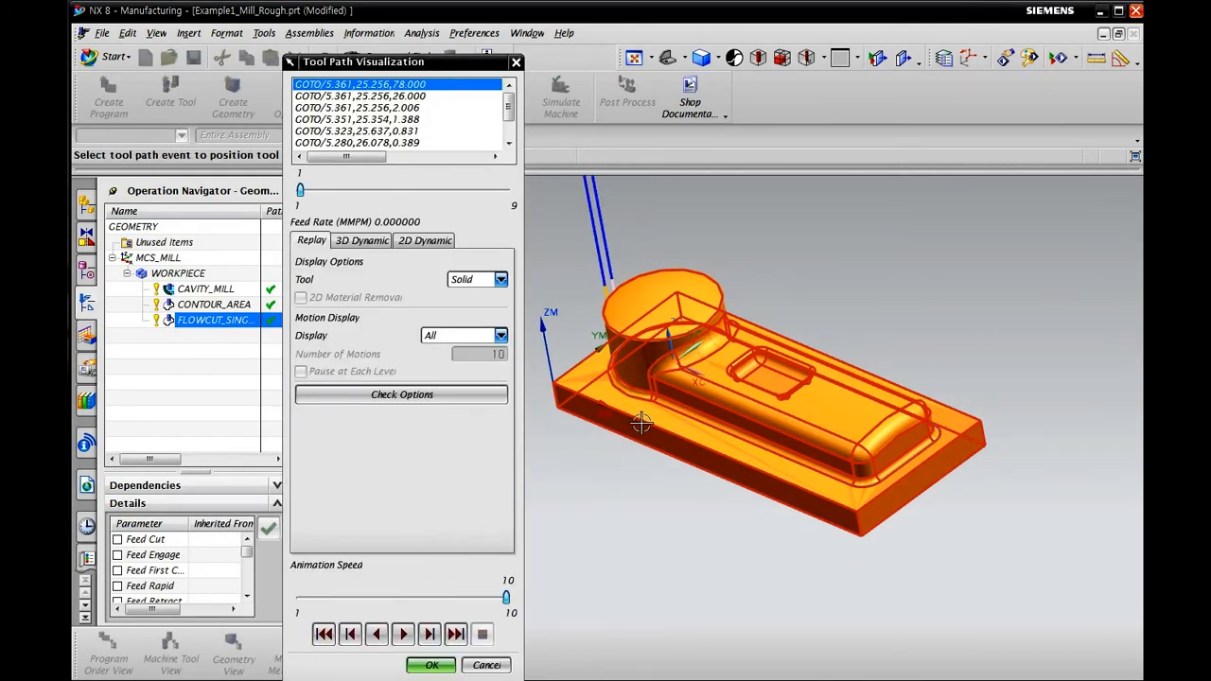
pyautogui.click(361, 240)
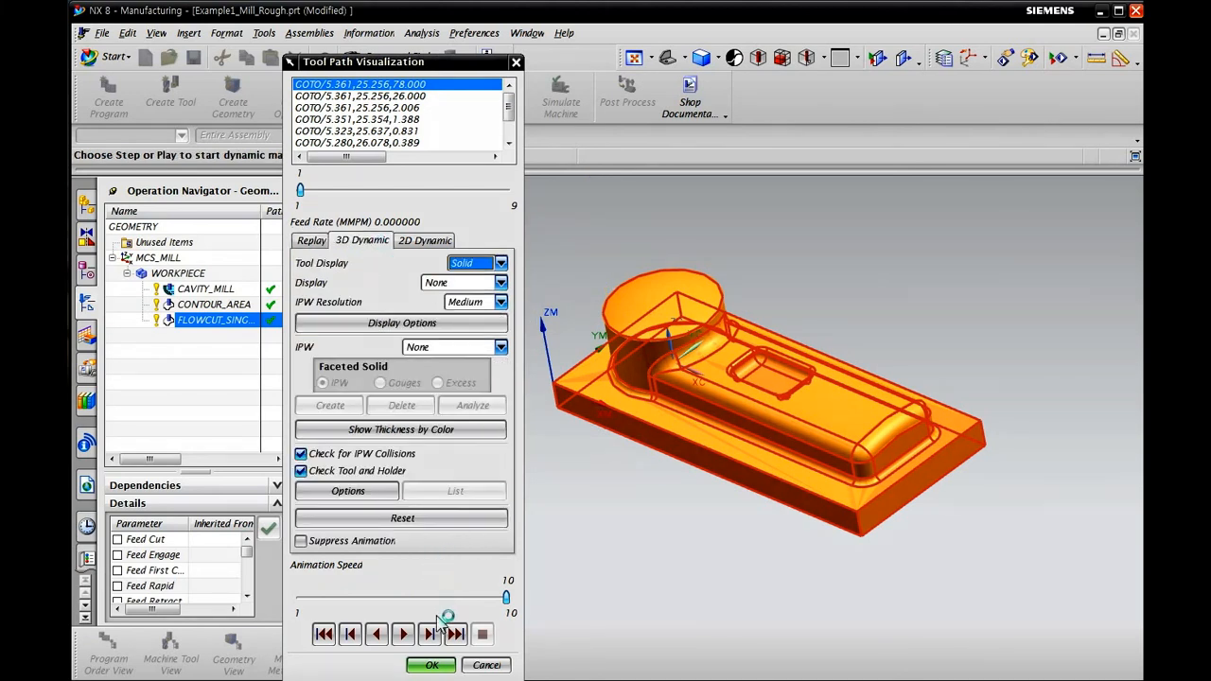
pyautogui.click(339, 602)
pyautogui.moveTo(339, 601); pyautogui.dragTo(339, 601)
pyautogui.scroll(2, 851, 473)
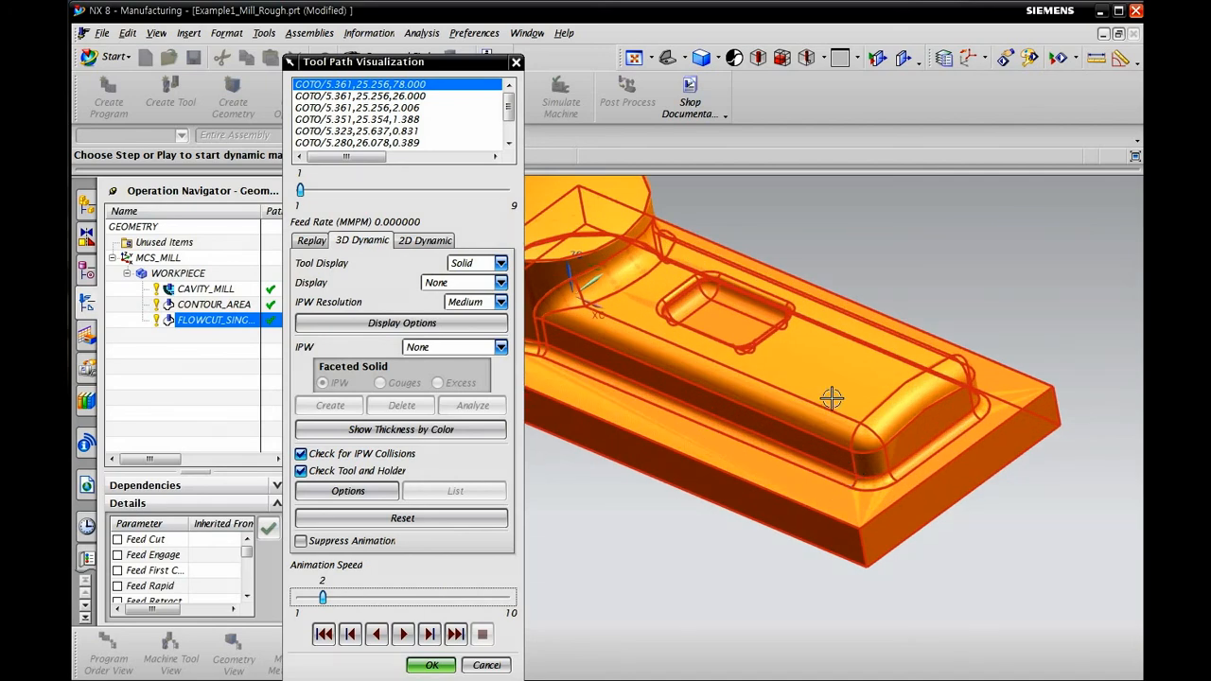
pyautogui.scroll(-2, 903, 494)
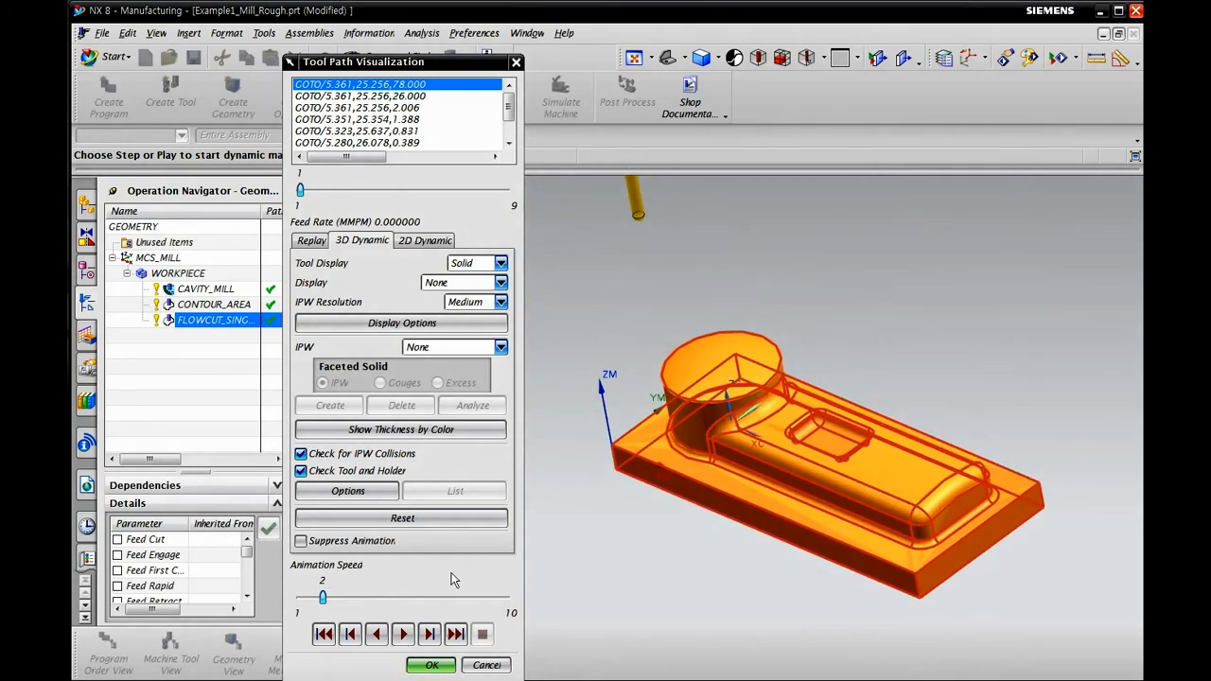
pyautogui.click(403, 634)
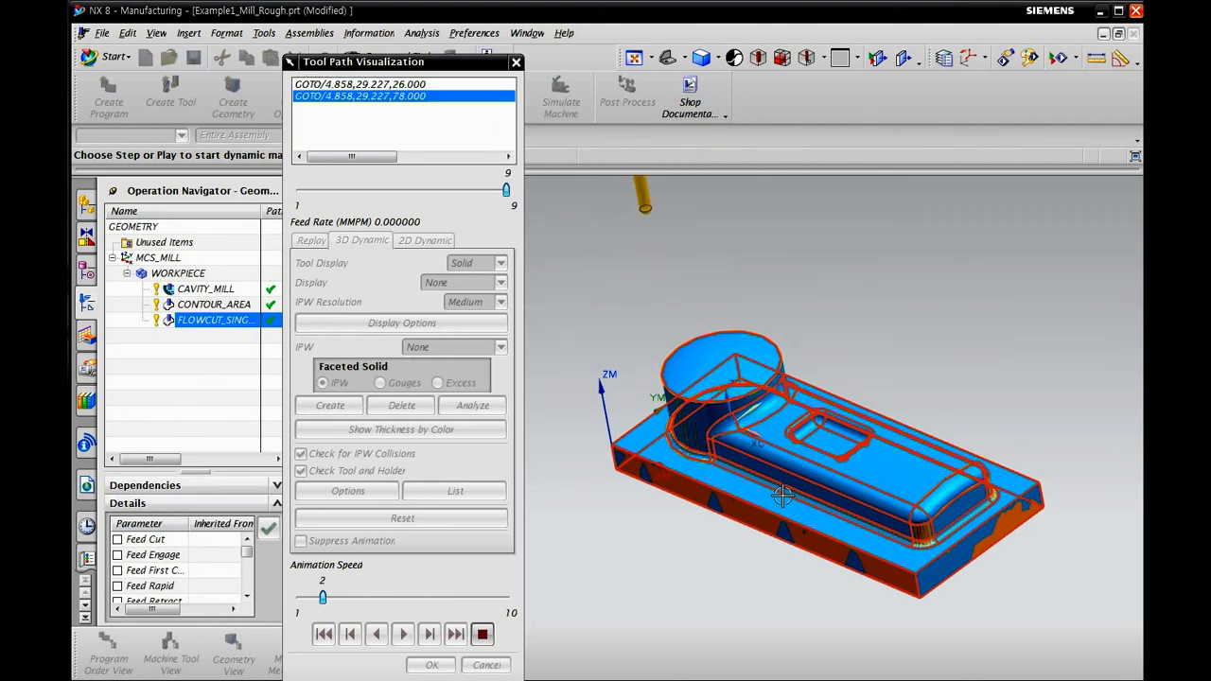
pyautogui.click(416, 664)
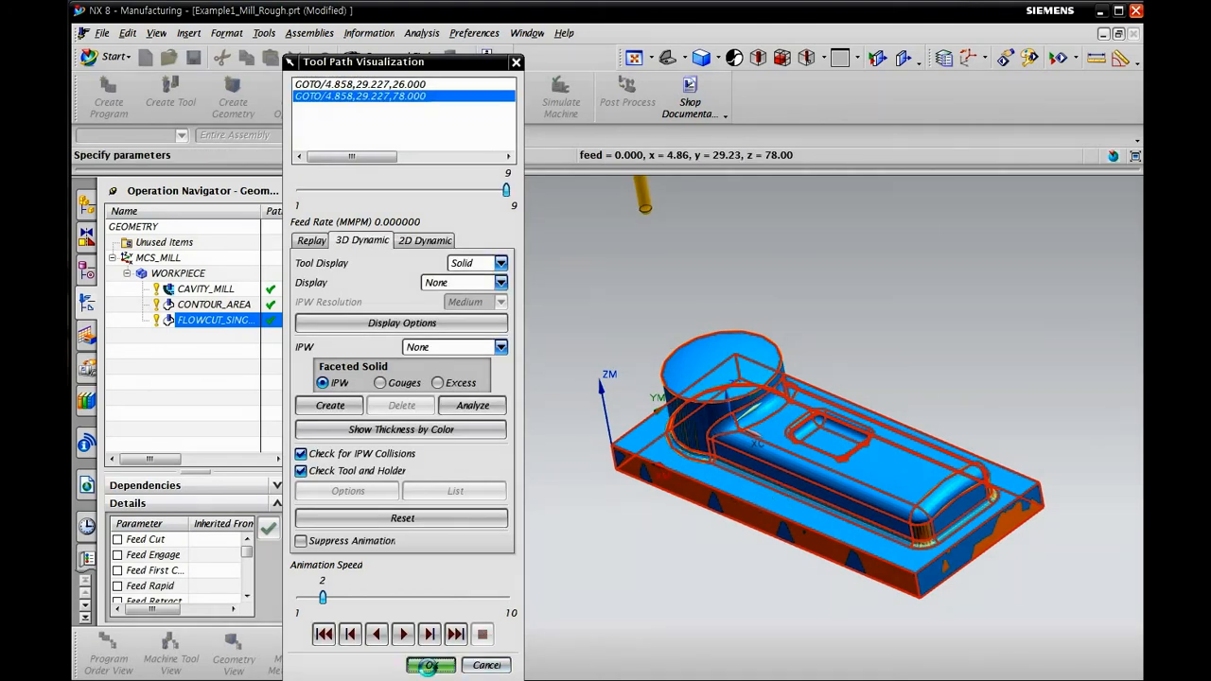
pyautogui.click(431, 630)
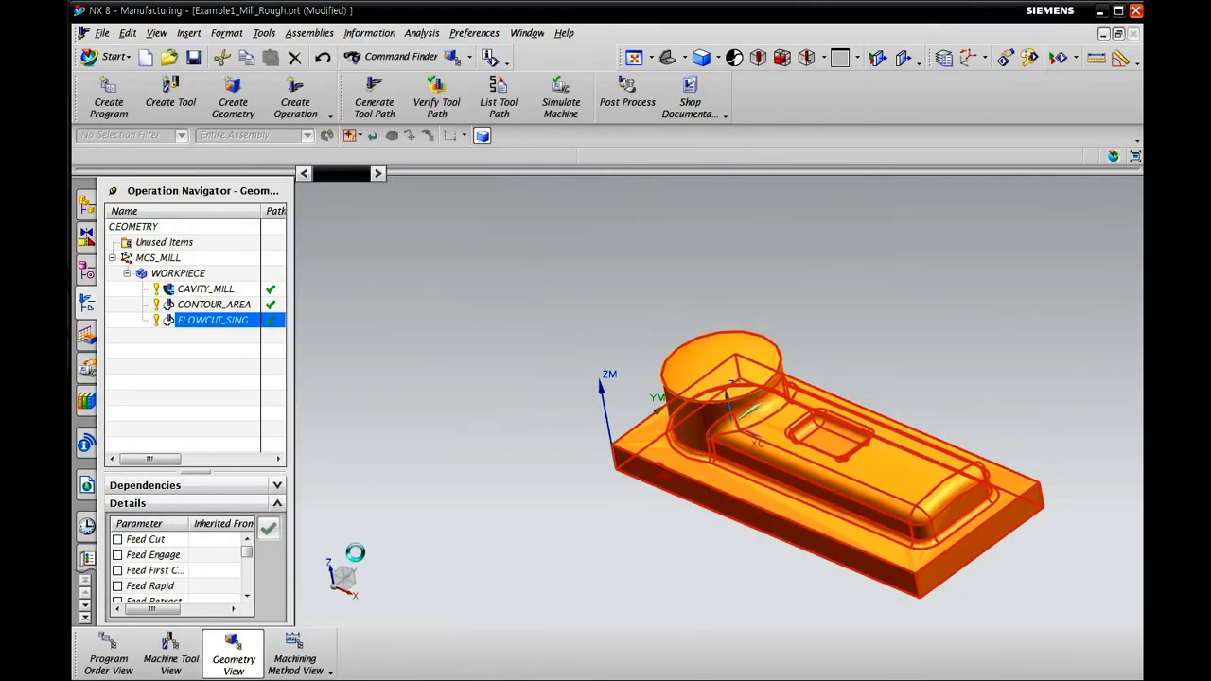
# Review the tool paths of CAVITY_MILL, CONTOUR_AREA and FLOWCUT_SINGLE under WORKPIECE one after another
pyautogui.click(201, 290)
pyautogui.click(204, 304)
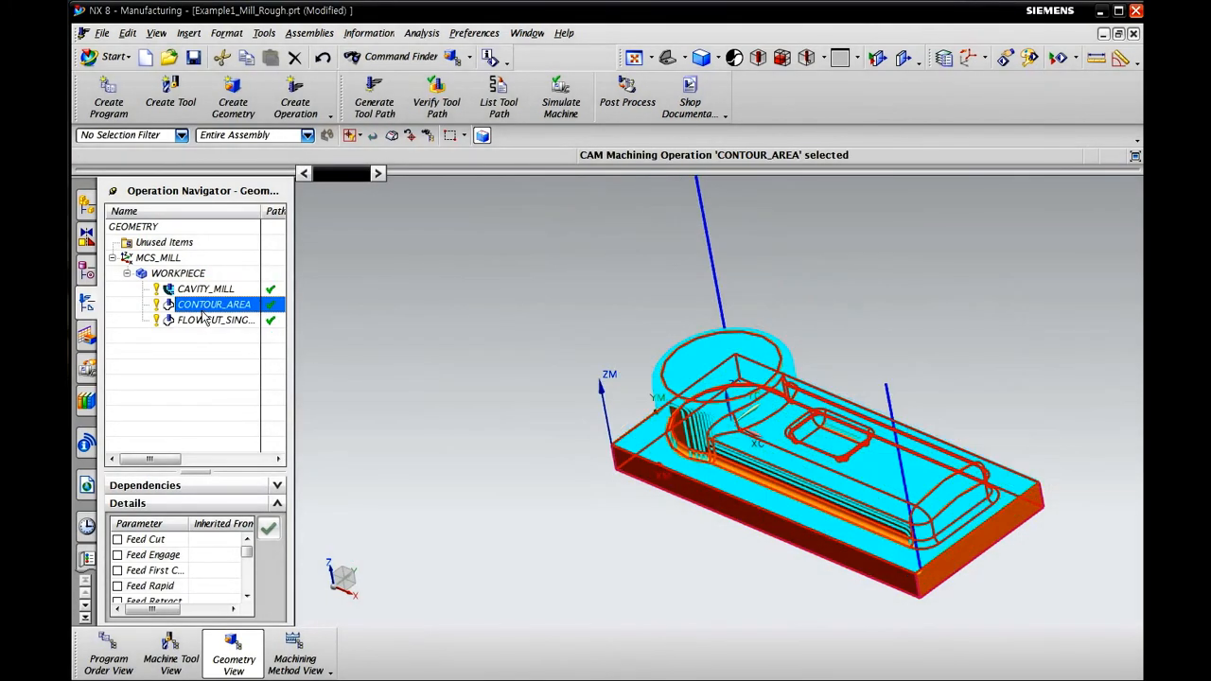
pyautogui.click(208, 321)
pyautogui.click(194, 273)
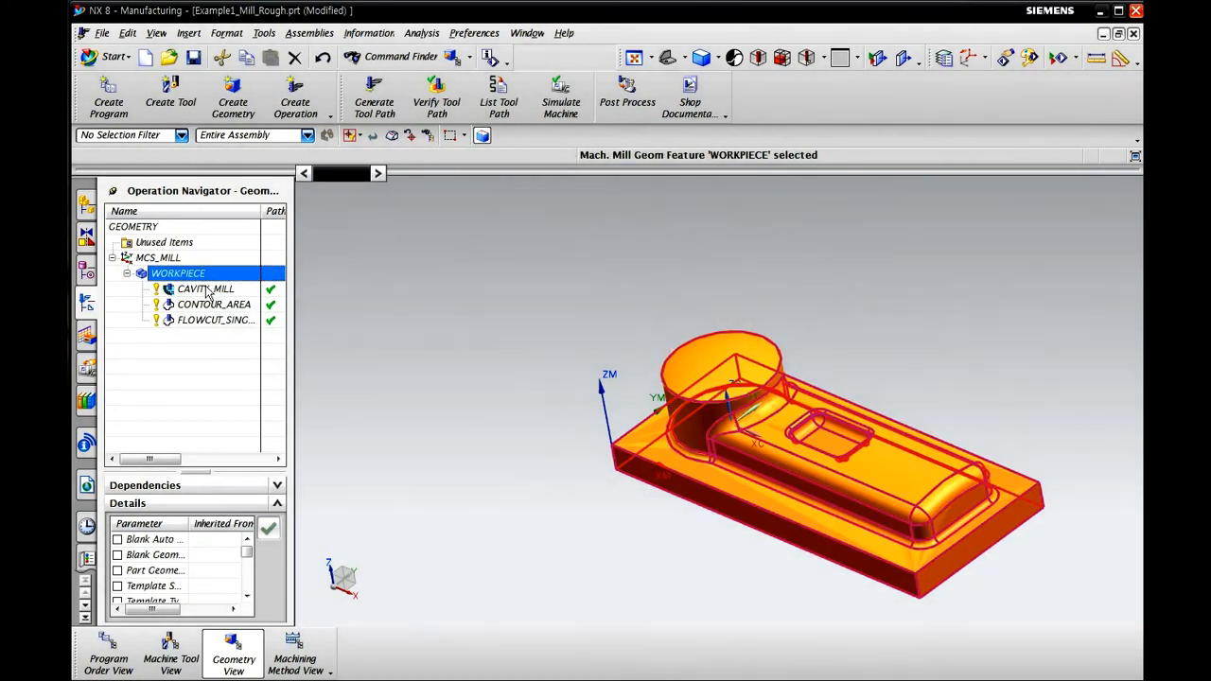
pyautogui.click(206, 288)
pyautogui.click(211, 305)
pyautogui.click(214, 320)
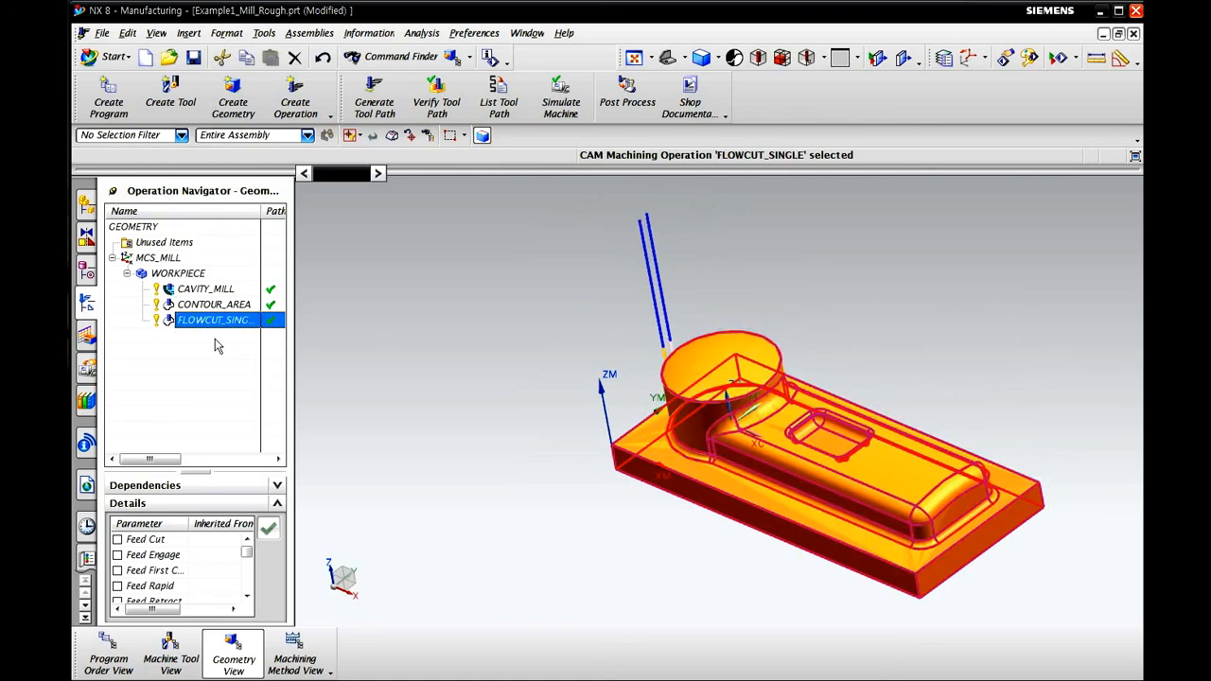